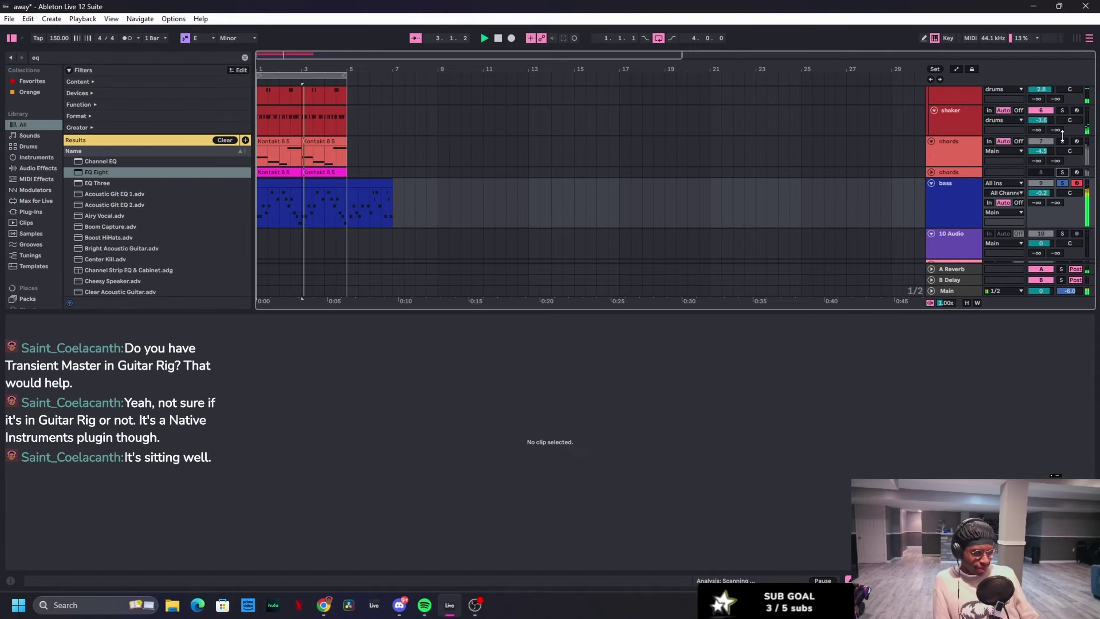
key(XF86AudioRaiseVolume)
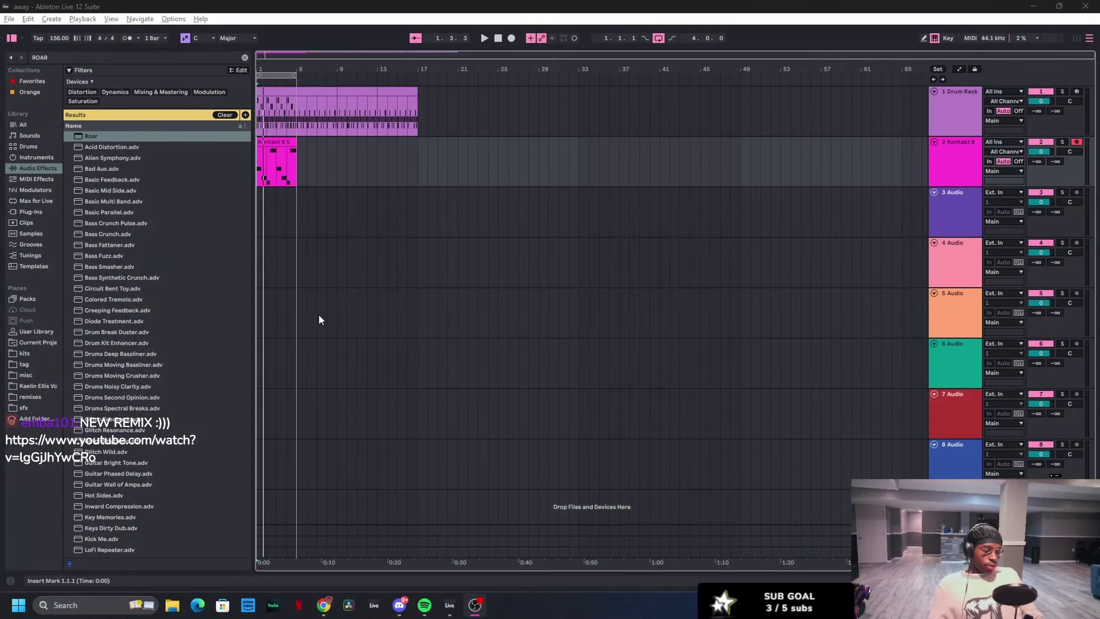
click(257, 215)
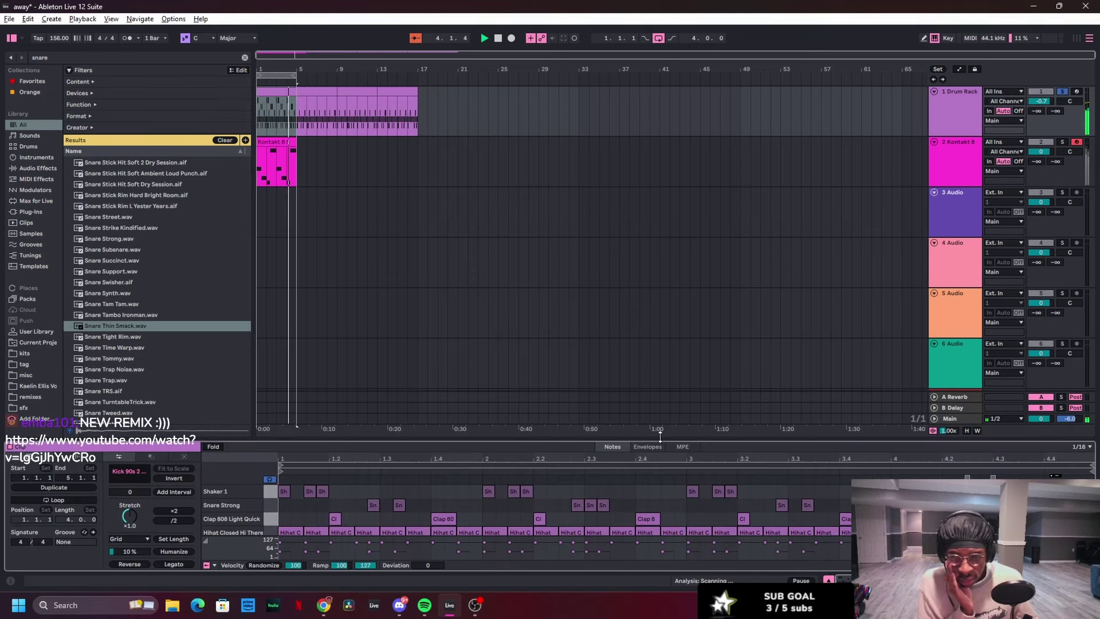
Step: Enlarge the drum clip's note editor and duplicate the Shaker 1 notes from bars 1–2 across bars 3–4, with playback
drag(660, 436, 659, 280)
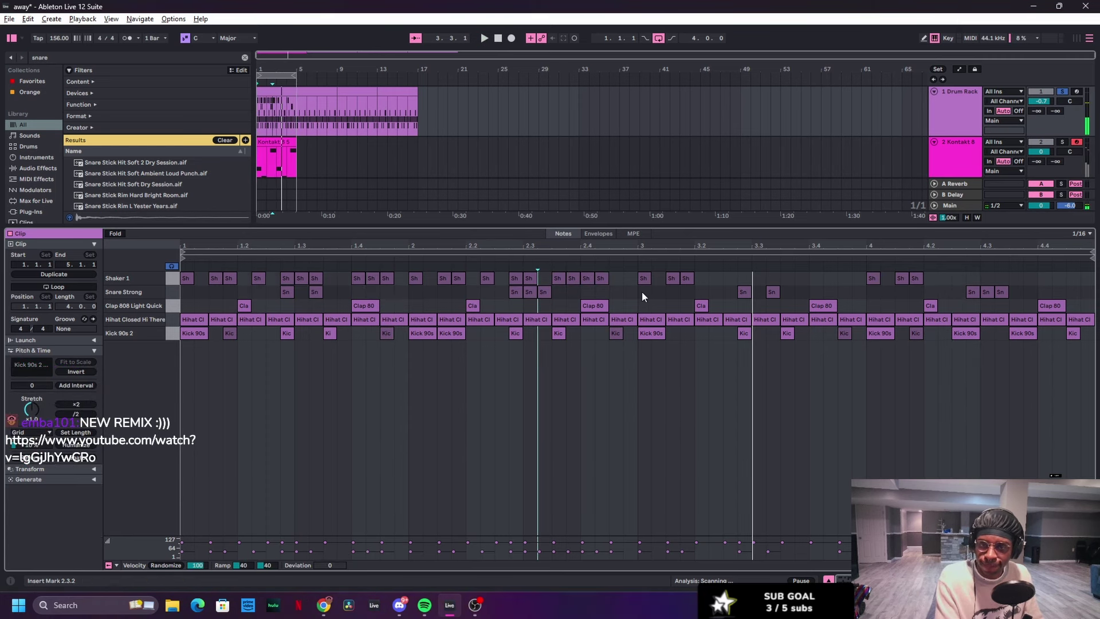
drag(636, 276, 207, 279)
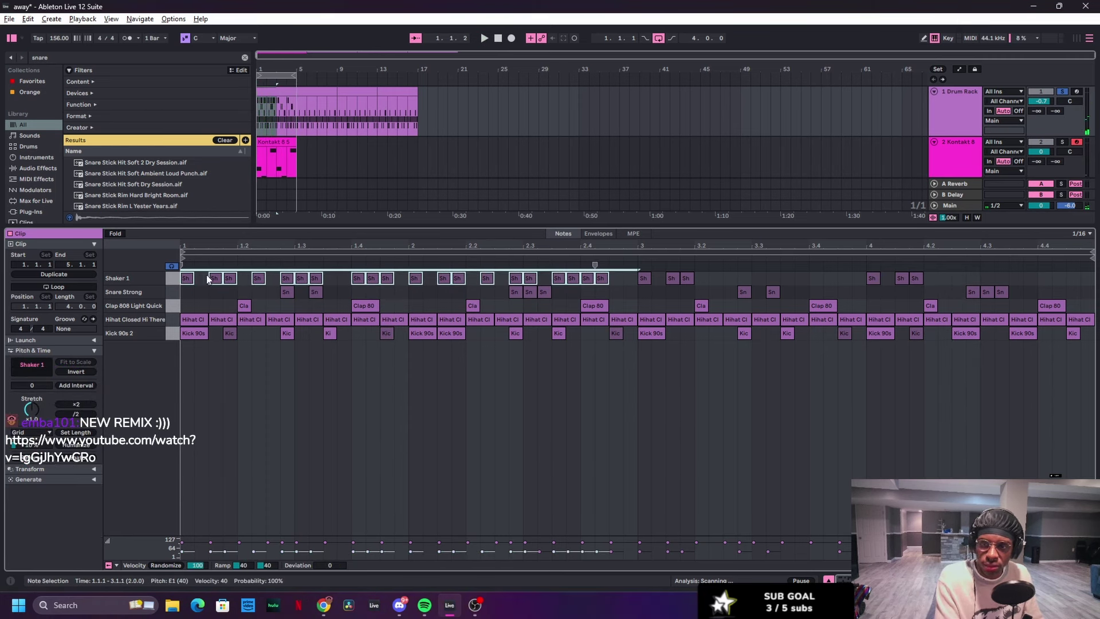
key(ctrl+d)
key(space)
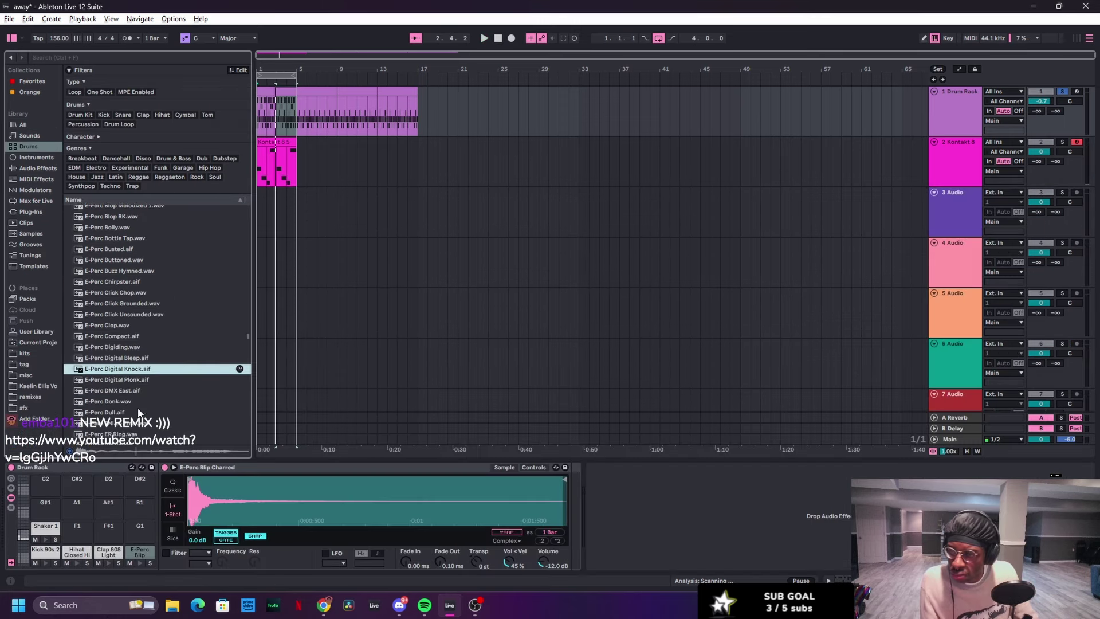
Step: Replace the E-Perc Blip Charred sample in the drum rack with E-Perc Digital Knock and lower its volume to -22.3 dB
scroll(132, 393, down, 1)
click(132, 393)
drag(138, 357, 140, 551)
key(space)
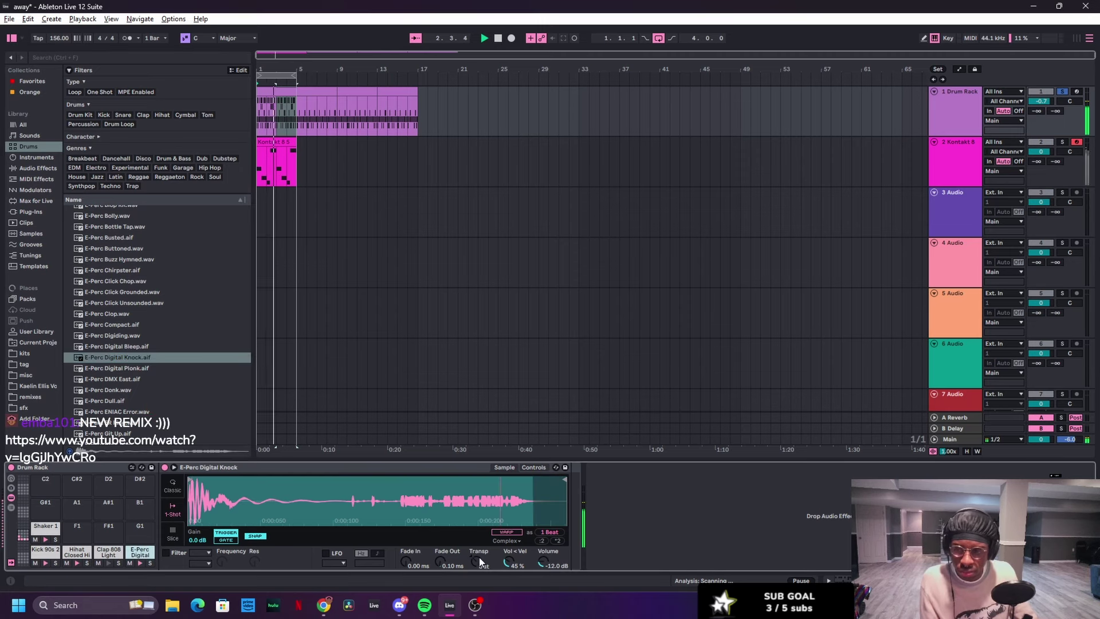
drag(545, 562, 546, 596)
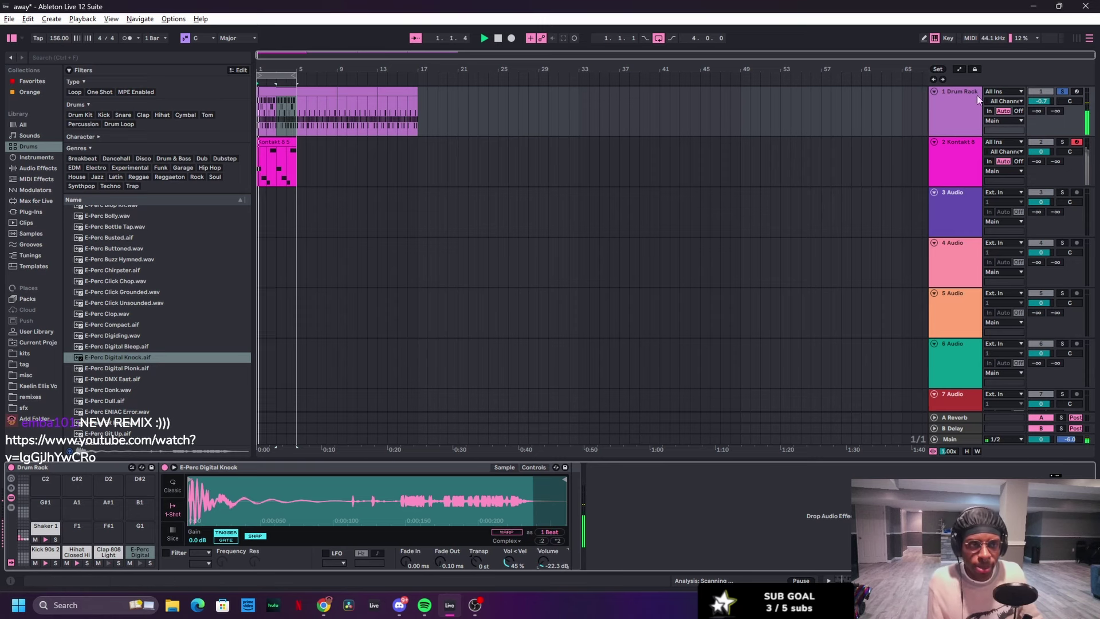
Step: Solo the Kontakt 8 track alongside the drum rack and lower its volume
click(1062, 142)
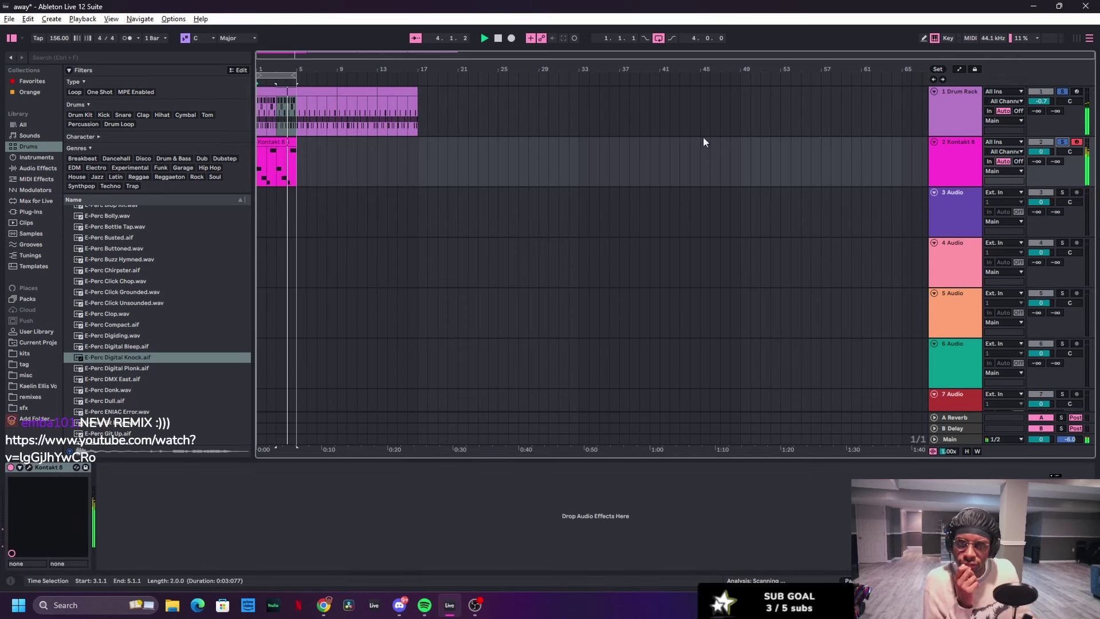
drag(1042, 152, 1042, 161)
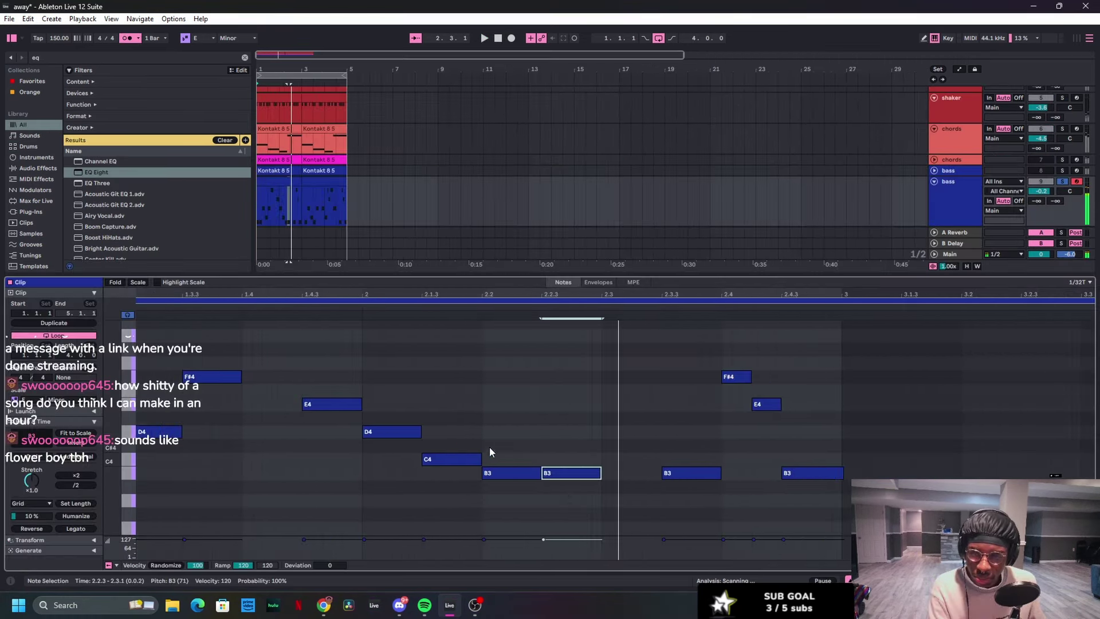
Step: Shift the D4, C4 and two adjoining B3 notes in bar 2 of the bass clip later by an eighth note
drag(402, 434, 547, 479)
key(Right)
key(Right)
key(Right)
key(Right)
key(Right)
key(Right)
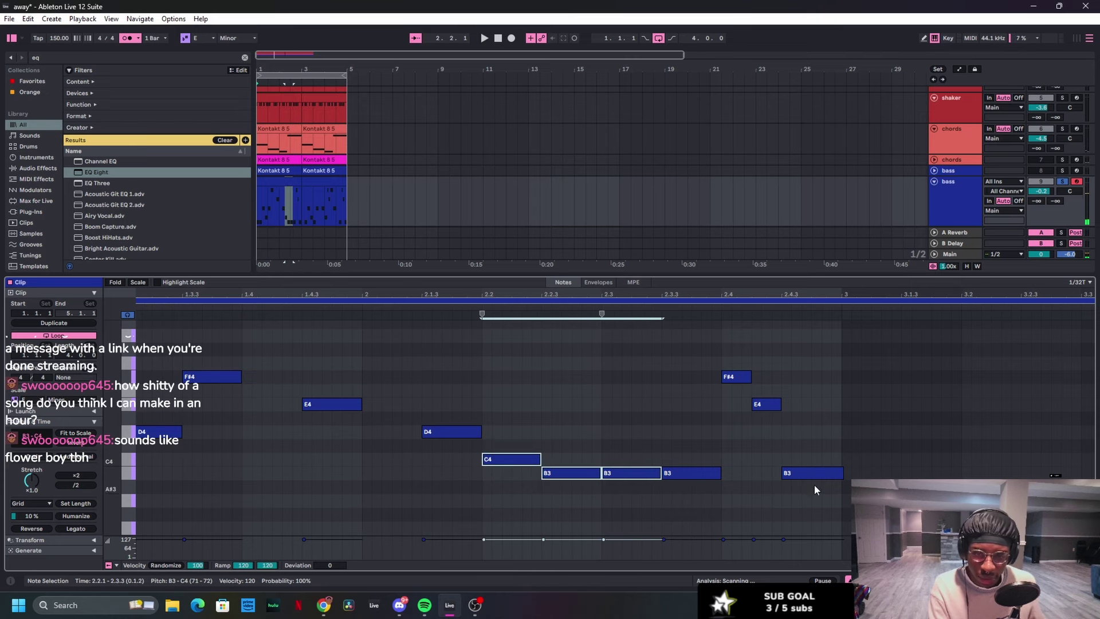
Step: Delete the cluster of bass notes at the end of bar 2 and play the loop
drag(689, 330, 866, 509)
key(Delete)
key(space)
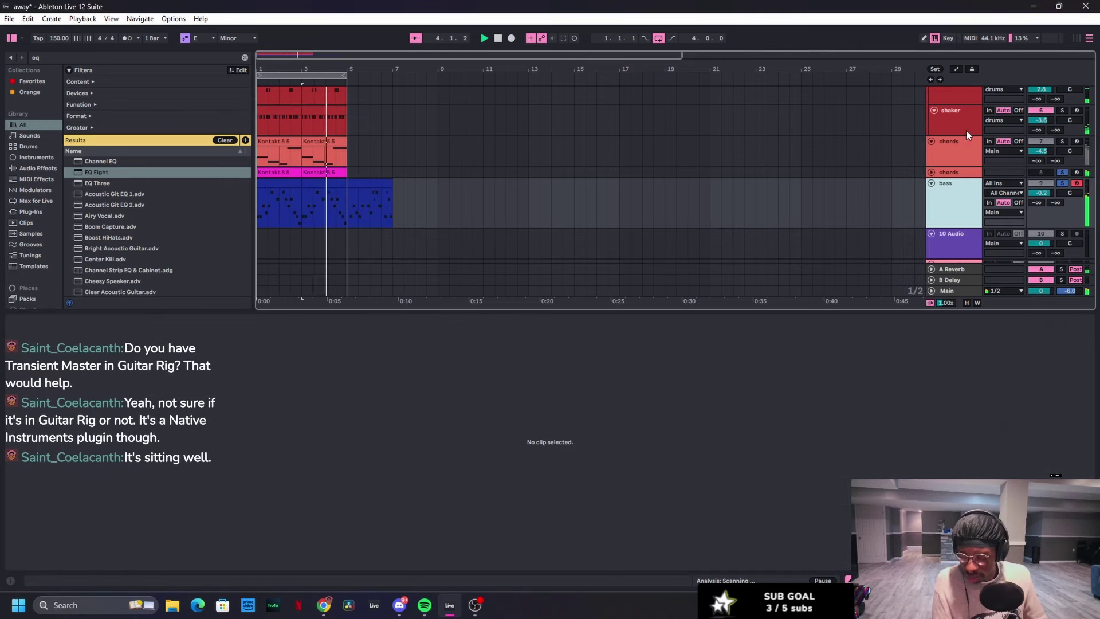
Step: Unsolo the folded chords track above the bass and enlarge the arrangement area to show more tracks
click(1062, 172)
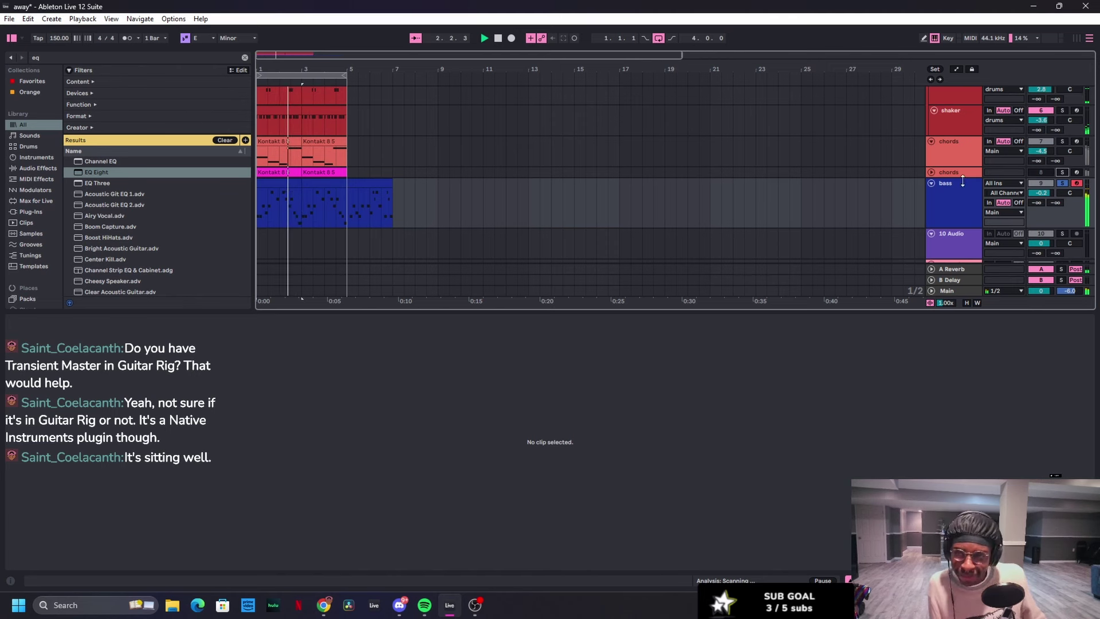
drag(779, 312, 778, 355)
scroll(743, 274, up, 8)
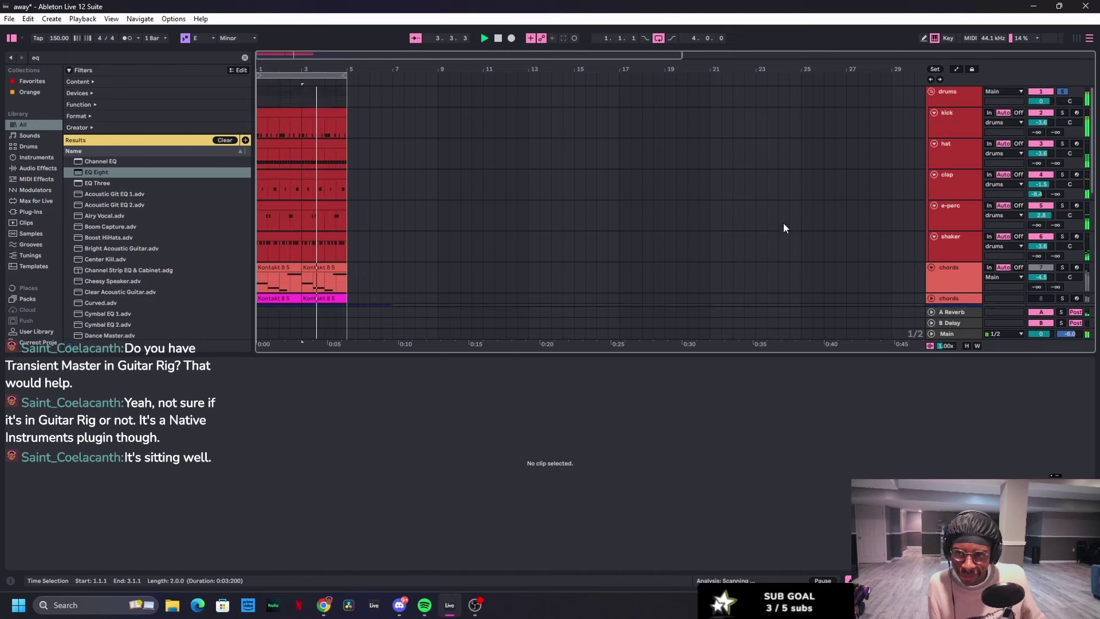
scroll(917, 222, down, 3)
click(928, 222)
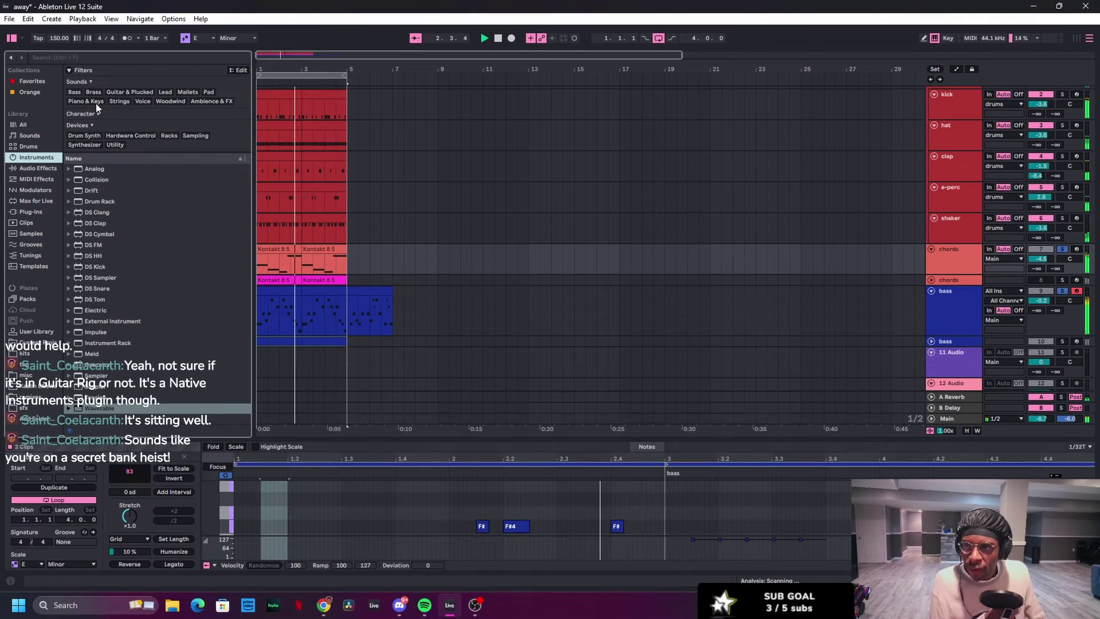
Step: Filter the instrument library by Piano & Keys and look through the Meld presets
click(95, 104)
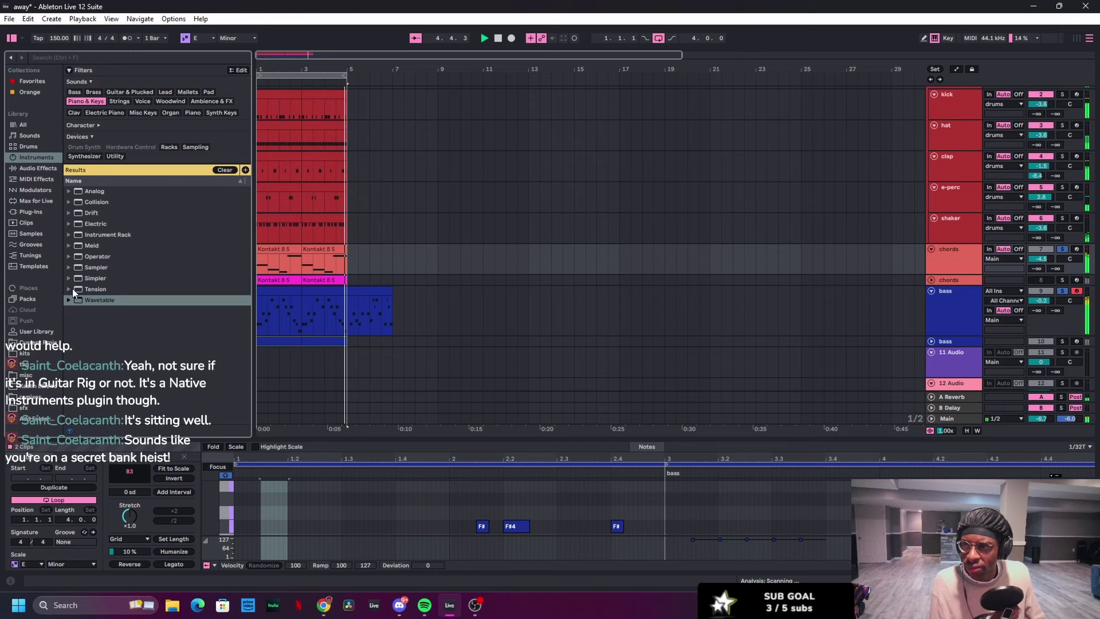
click(68, 245)
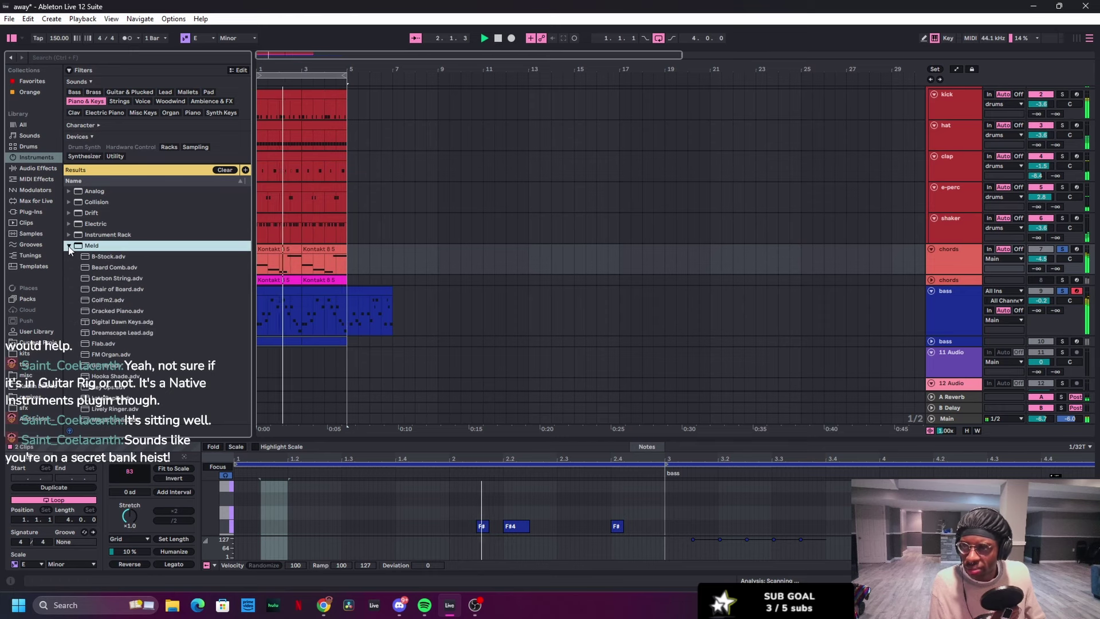
click(69, 246)
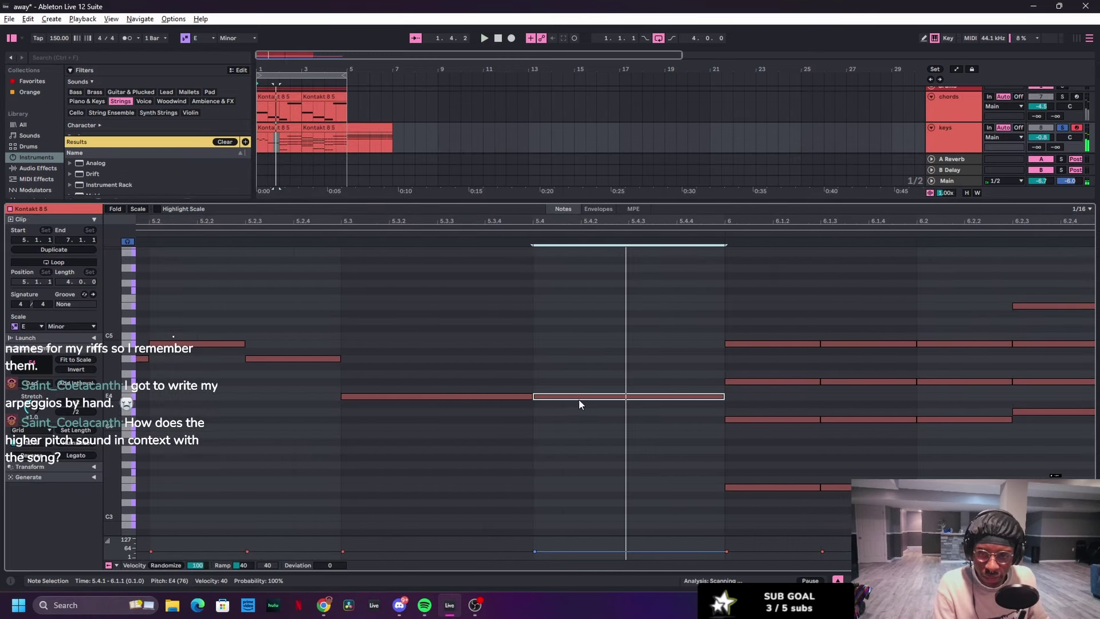
Step: Raise the E4 note at 6.2.1 in the keys clip to G4 and audition the melody
drag(572, 400, 840, 404)
click(819, 382)
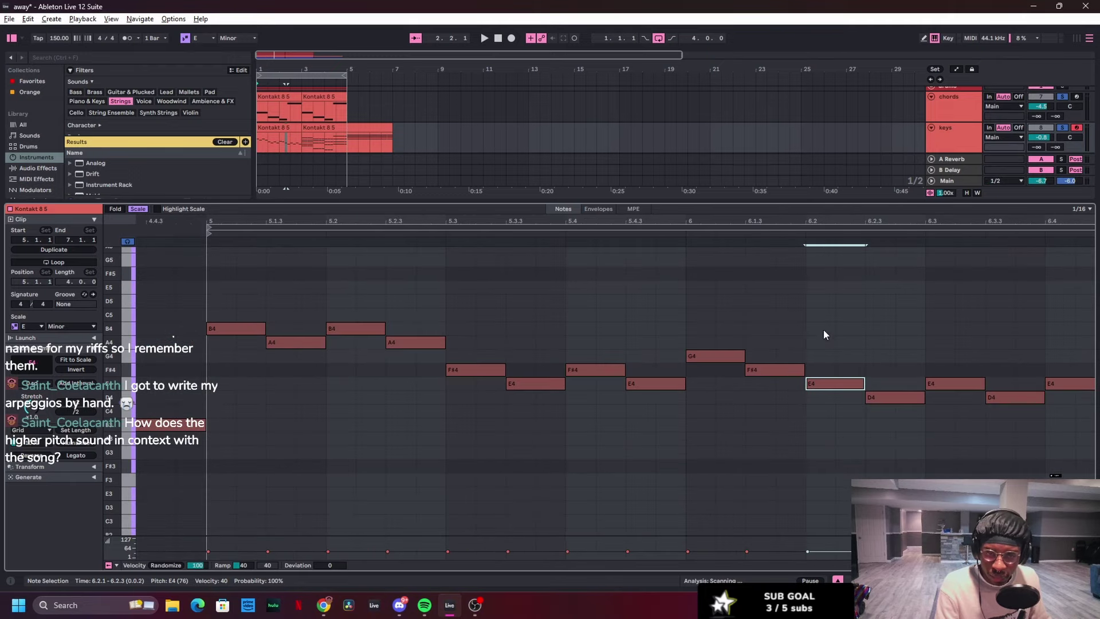
drag(826, 384, 826, 356)
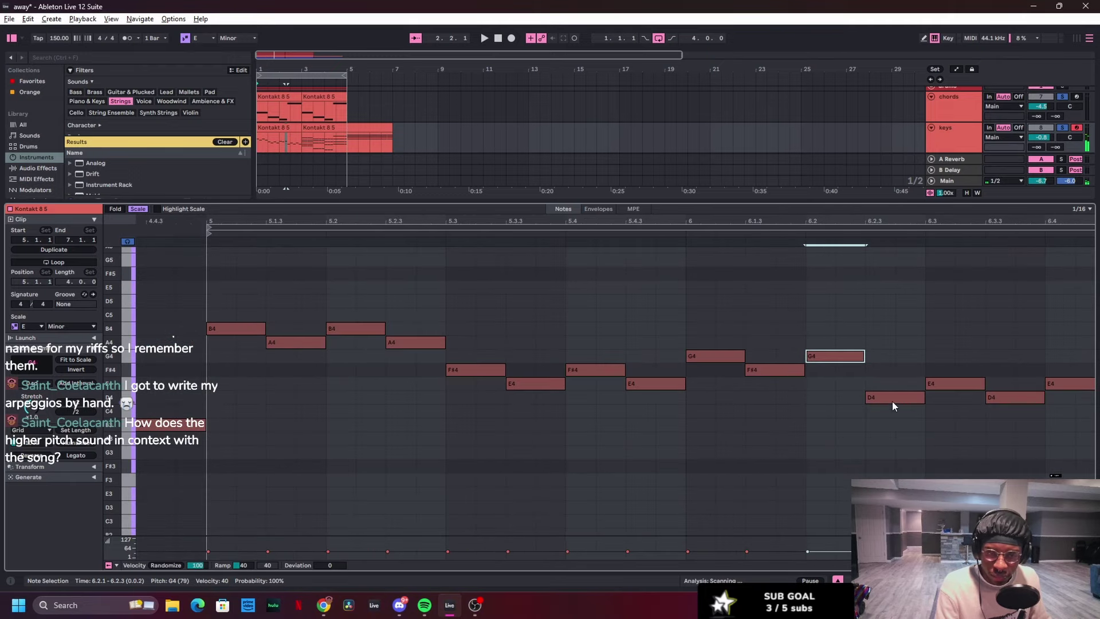
drag(964, 400, 806, 408)
key(space)
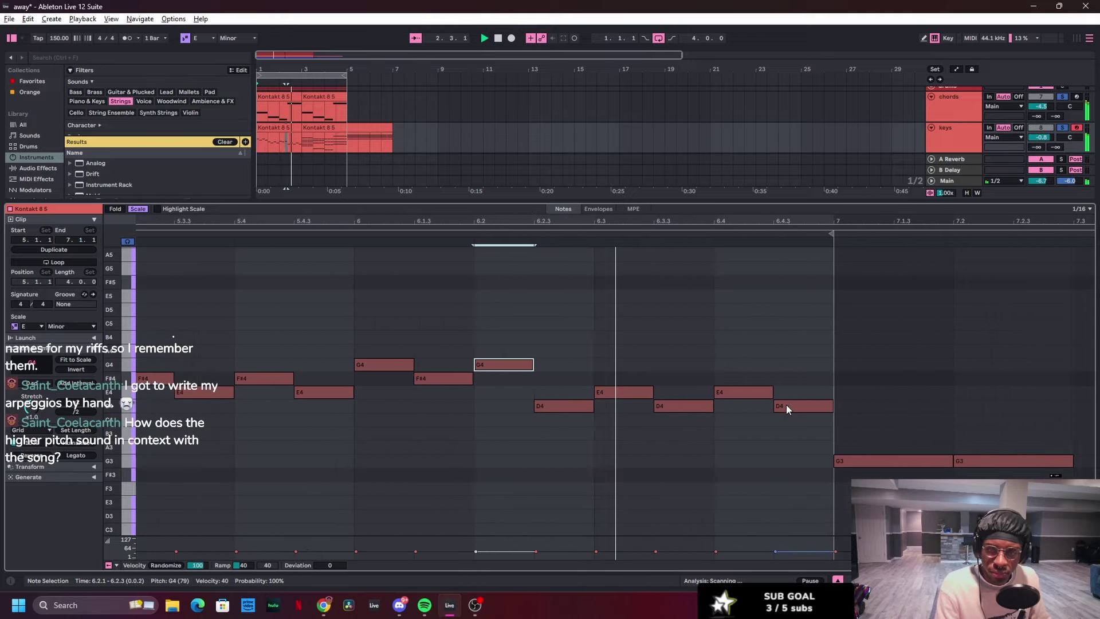
key(space)
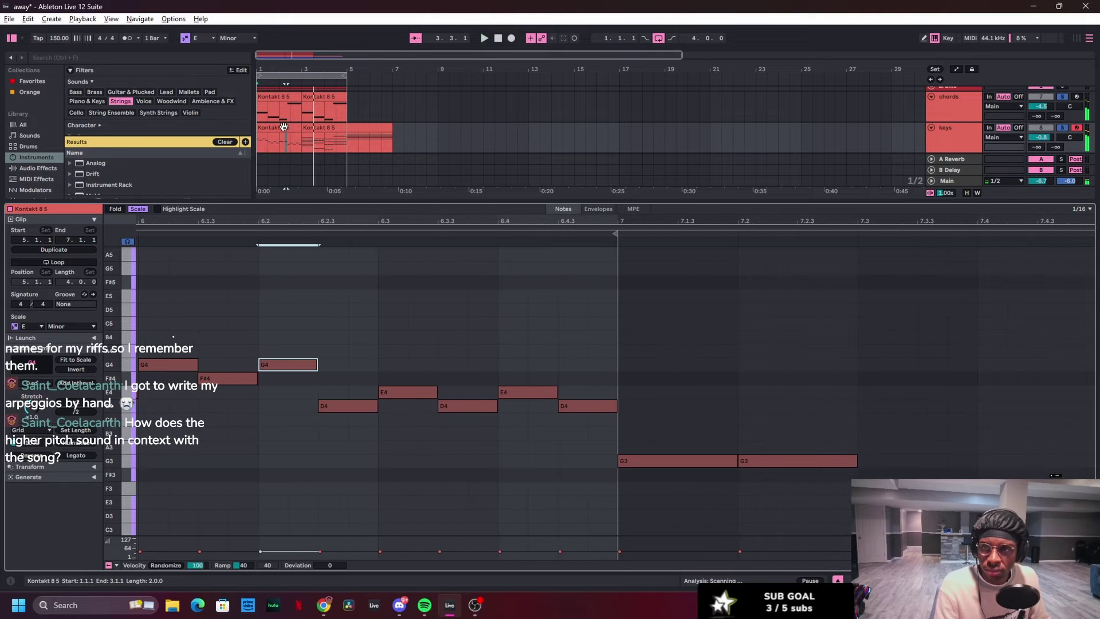
Step: Duplicate the first two-bar keys clip directly after itself in the arrangement and play the result
click(283, 127)
key(ctrl+d)
key(space)
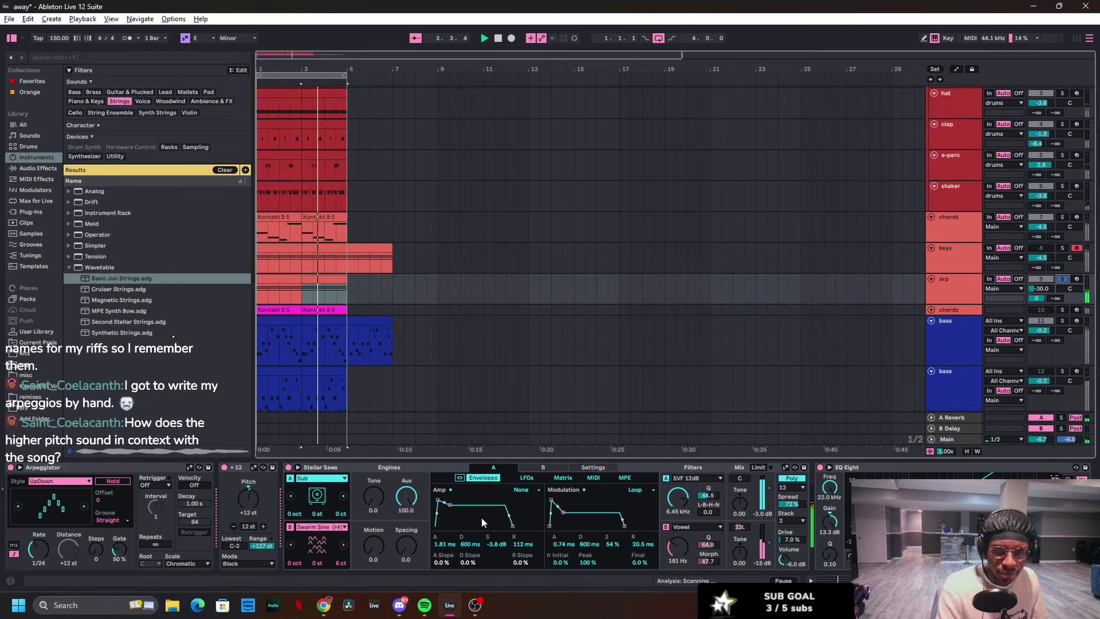
Step: In Stellar Saws, set engine A's modulation attack to 11.8 ms and amp attack to 82.5 ms, and engine B's modulation attack to 28.9 ms
mouse_move(551, 502)
mouse_down()
mouse_move(584, 500)
mouse_move(553, 500)
mouse_up()
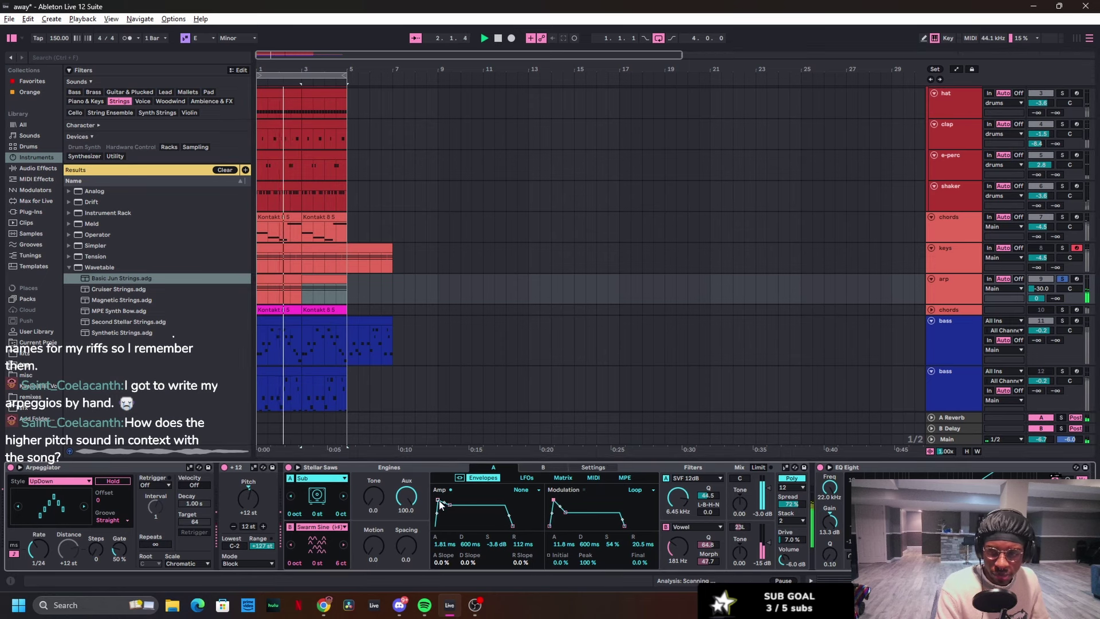
mouse_move(438, 500)
mouse_down()
mouse_move(463, 500)
mouse_move(442, 499)
mouse_up()
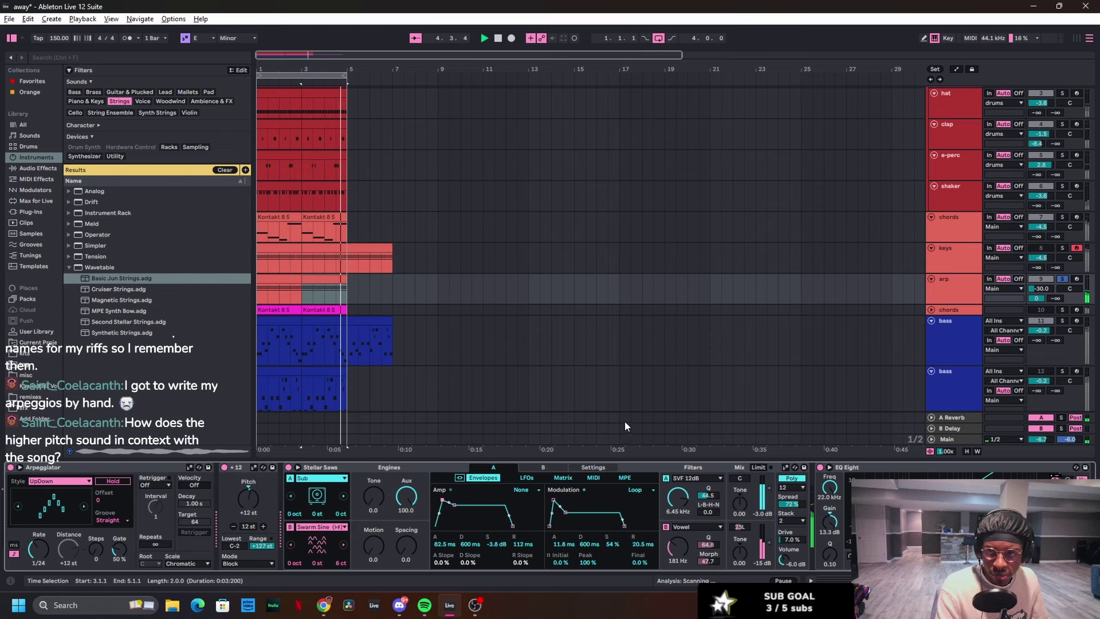
click(554, 468)
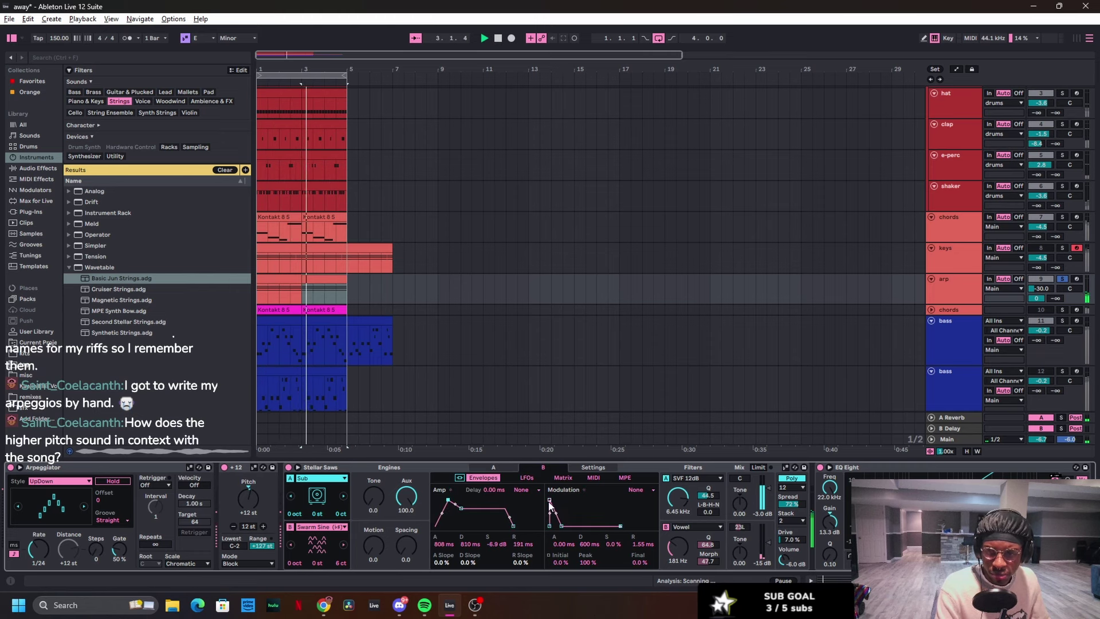
drag(549, 499, 555, 500)
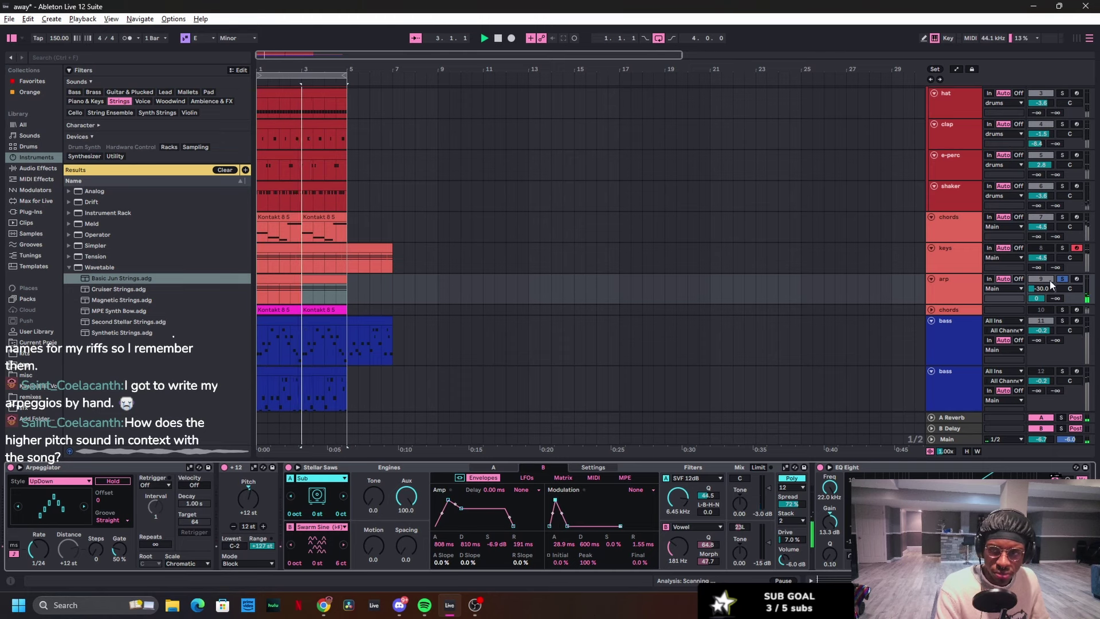
Step: Raise the arp track's volume to about -19.9 dB, unsolo it and trim its level slightly against the full mix
drag(1041, 289, 1041, 287)
key(space)
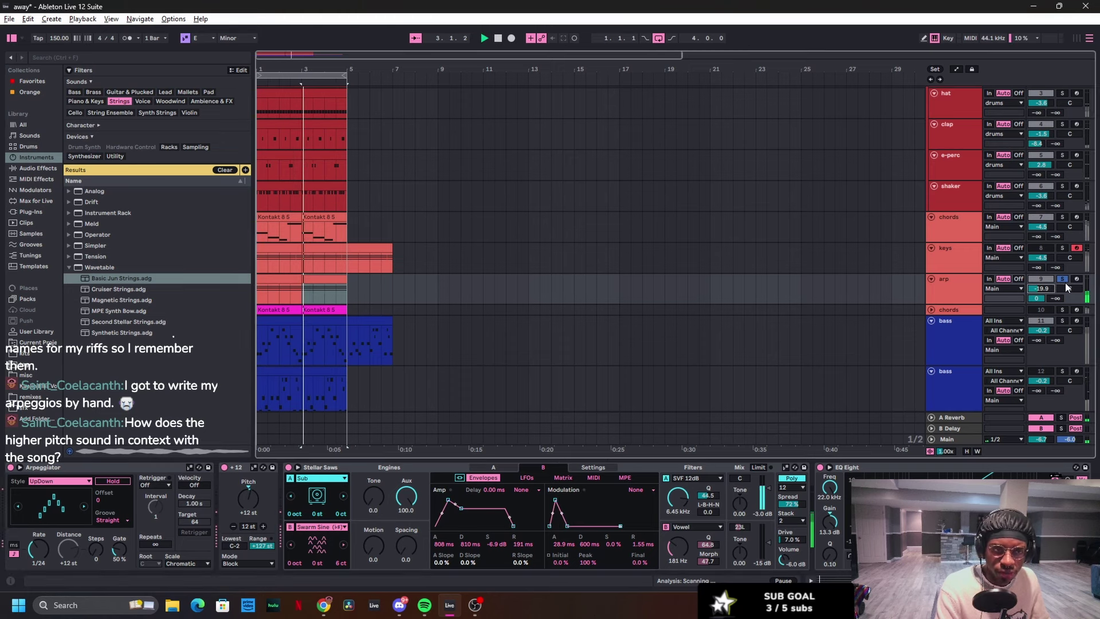
click(1063, 279)
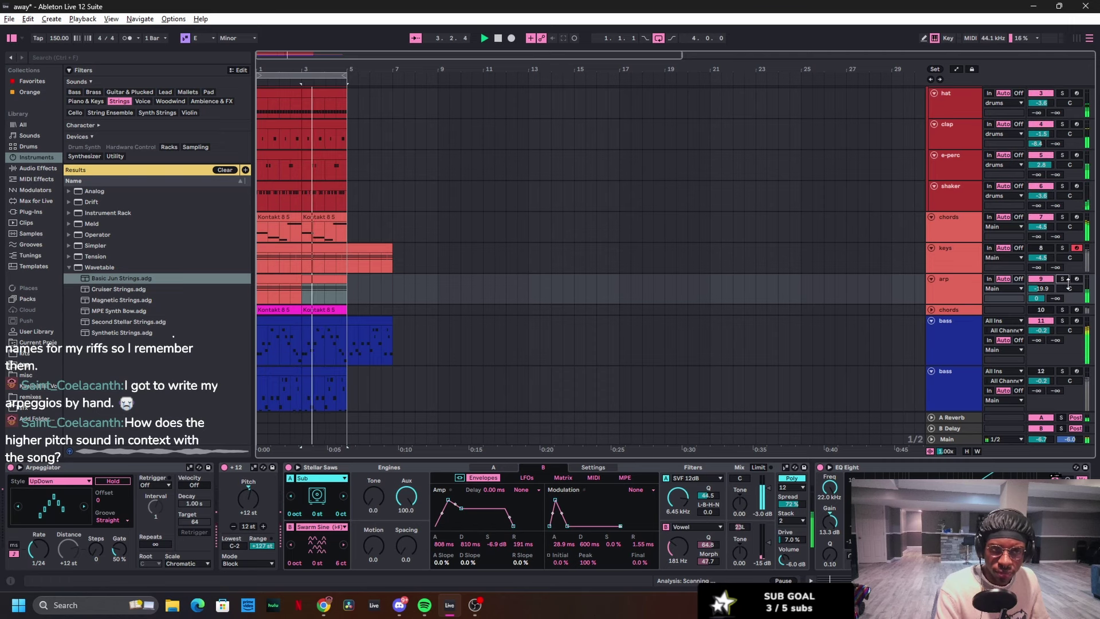
drag(1042, 289, 1042, 292)
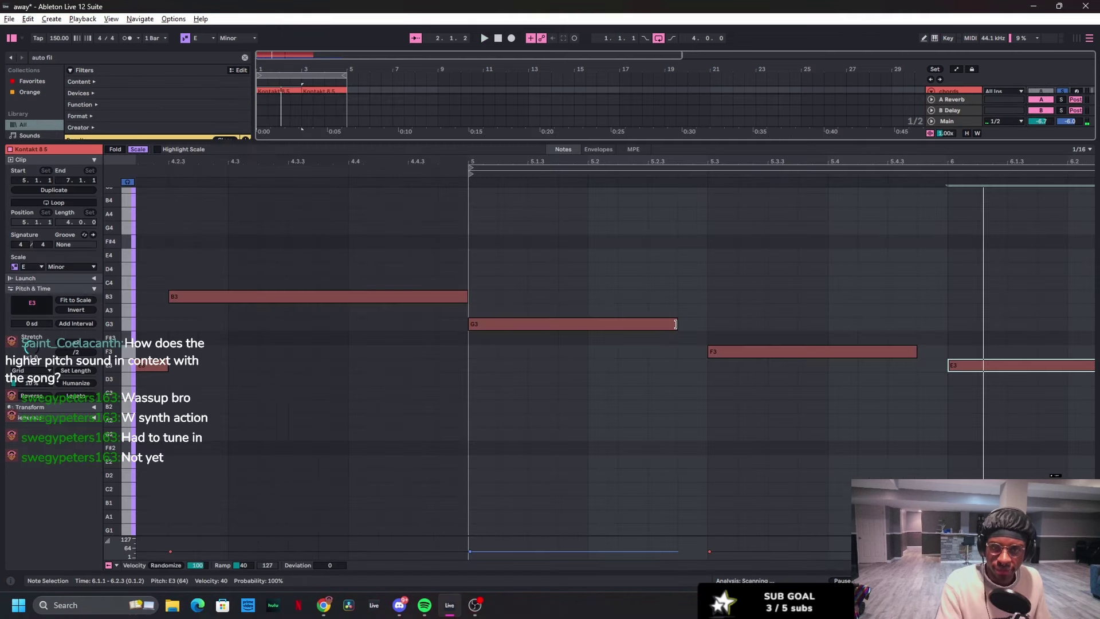
Step: Shorten the G3 note at bar 5 of the chords clip to one beat and duplicate it onto the second beat
drag(676, 324, 592, 325)
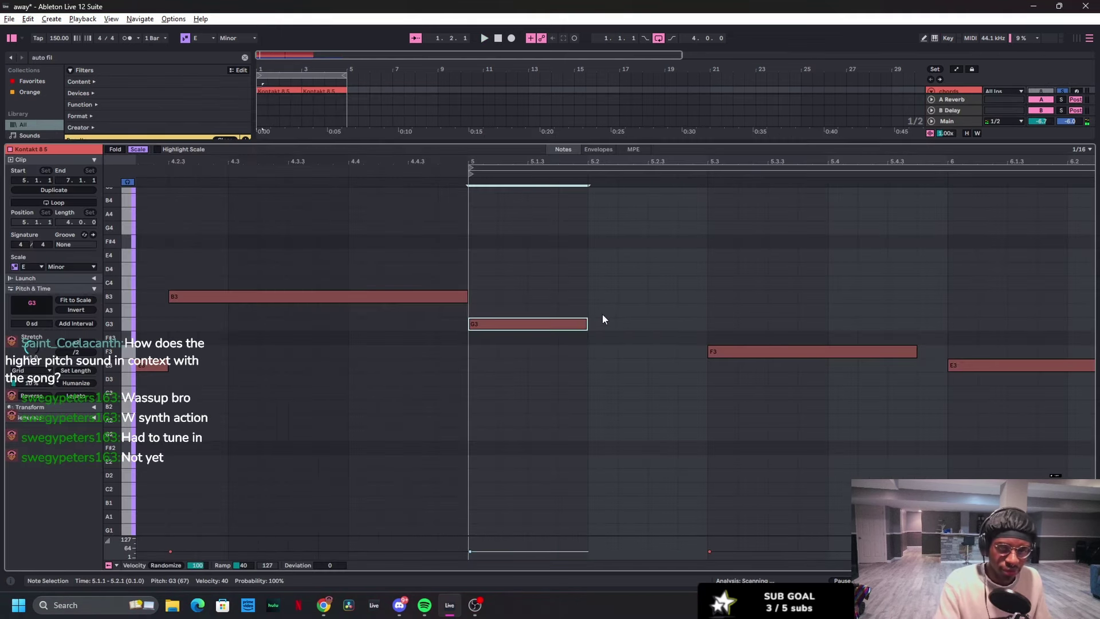
key(ctrl+d)
key(space)
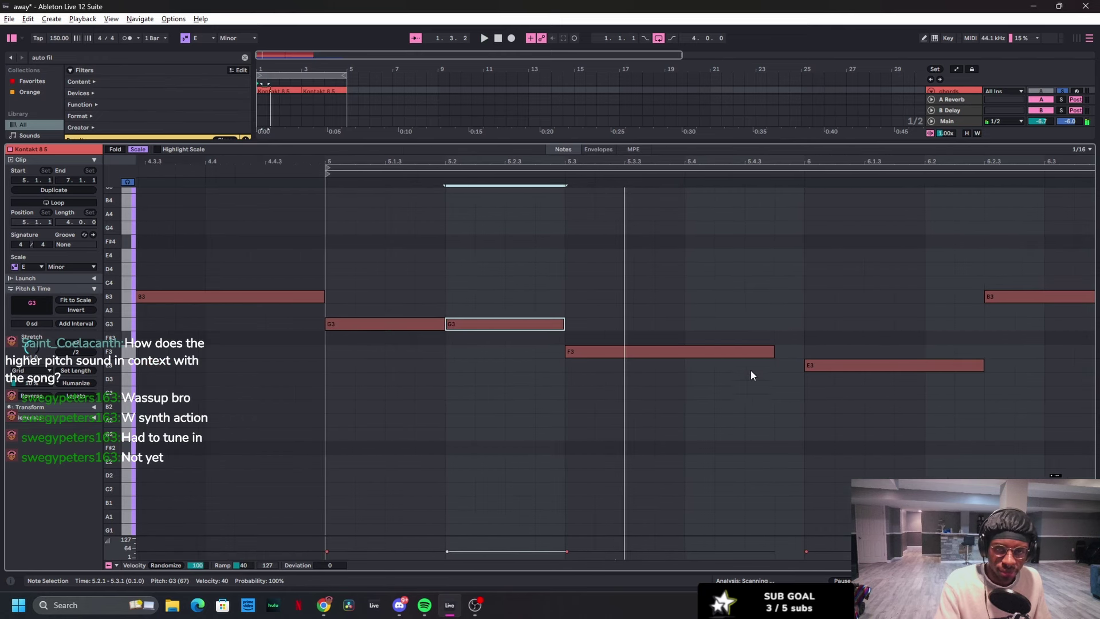
Step: Shorten the F3 note at 5.3 to end at 5.4.2, duplicate it and trim the copy to end at bar 6
drag(772, 351, 714, 351)
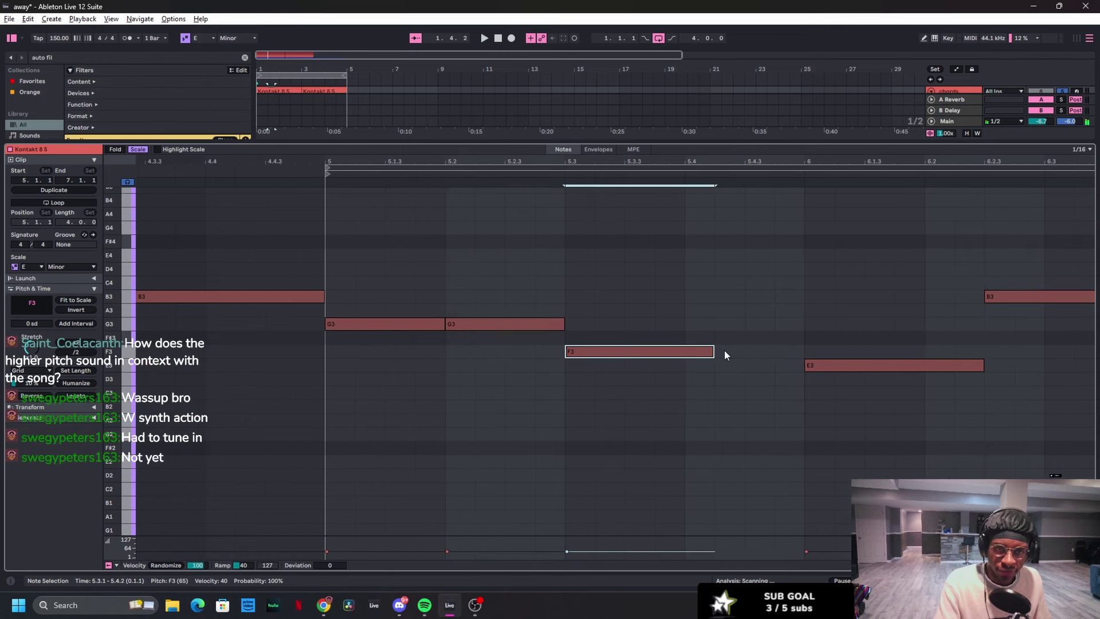
key(ctrl+d)
drag(863, 351, 805, 349)
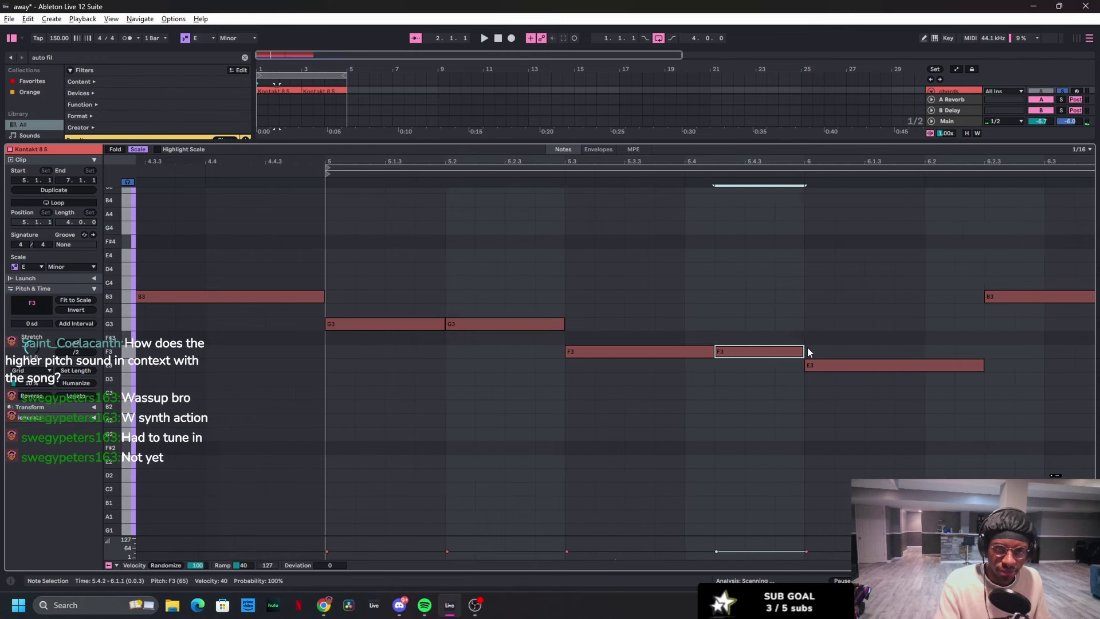
key(space)
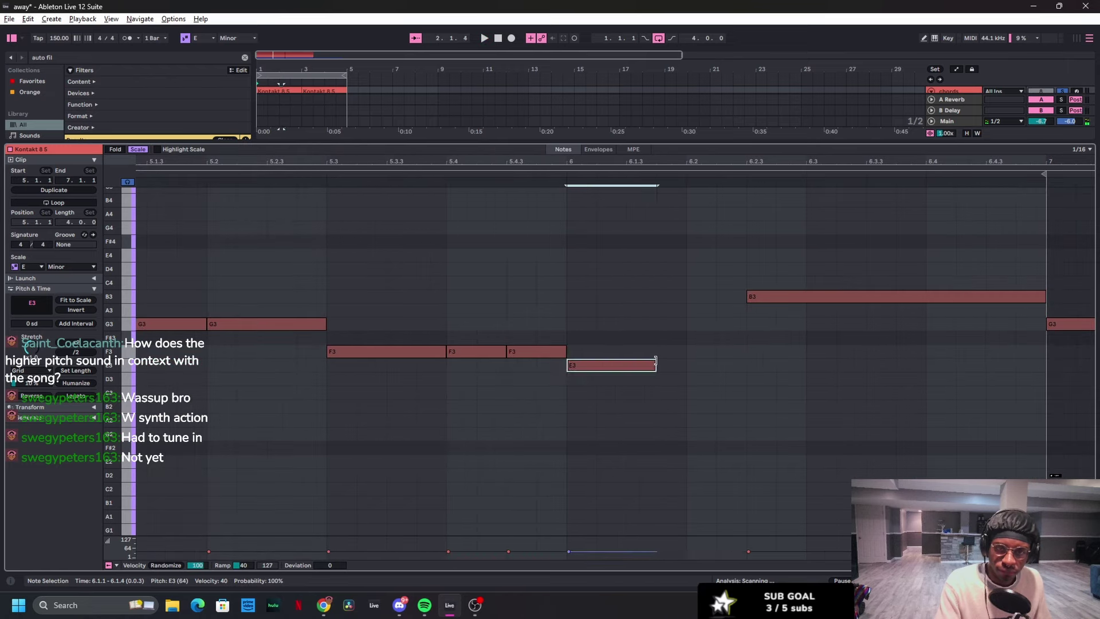
Step: Shorten the E3 note at bar 6 to an eighth note and duplicate it twice in succession
drag(656, 362, 627, 360)
key(ctrl+d)
key(ctrl+d)
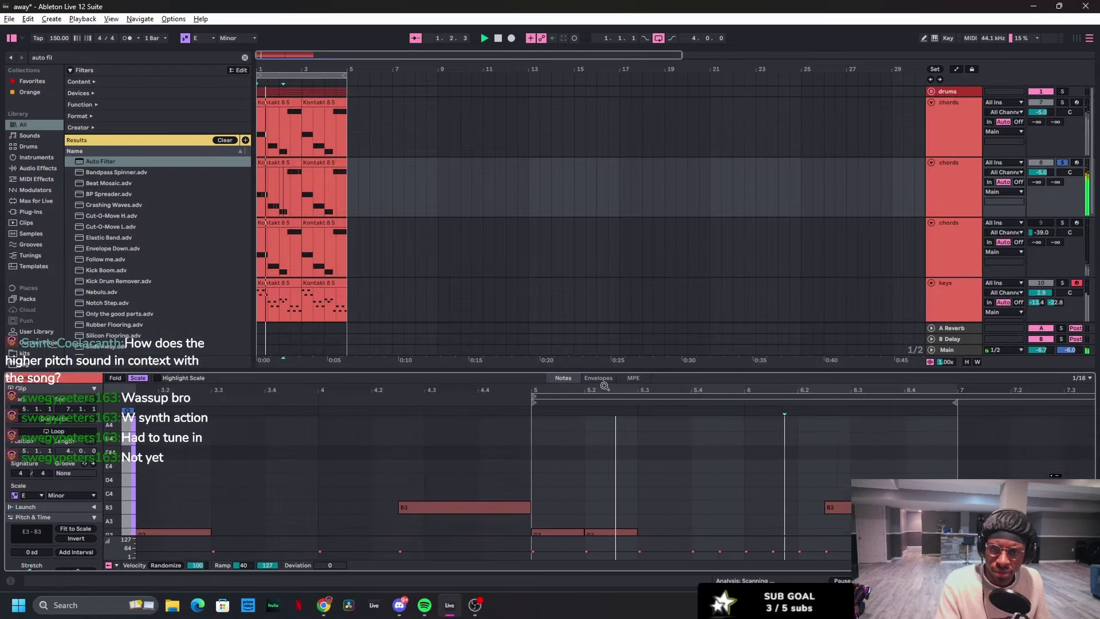
Step: Select the edited chords clip across bars 1 to 3 on the second chords track in the arrangement
scroll(735, 482, down, 3)
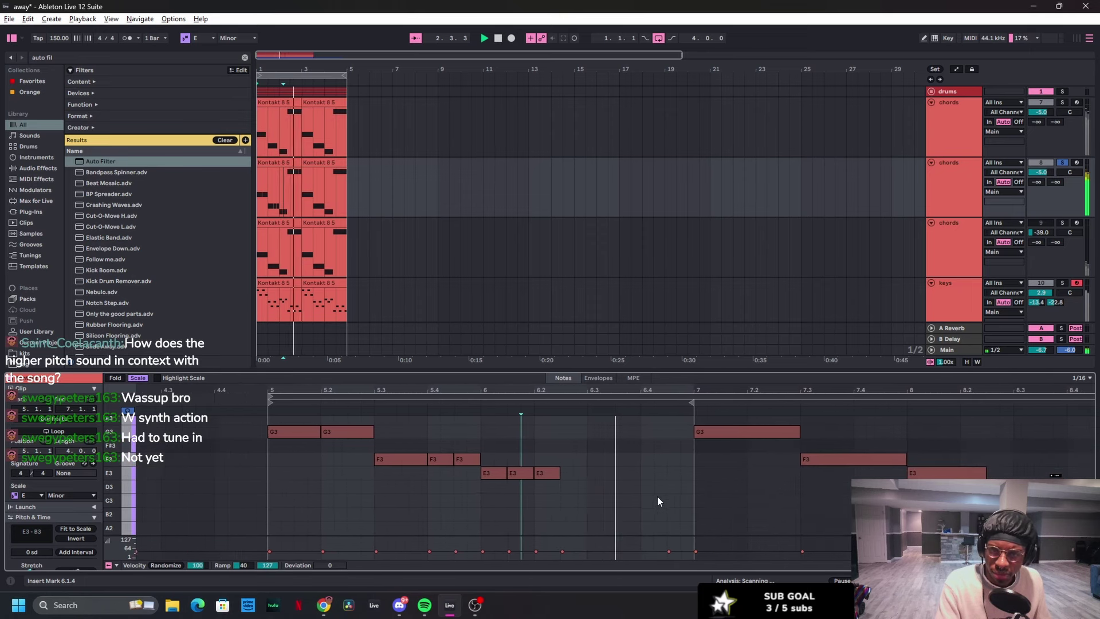
scroll(627, 488, up, 1)
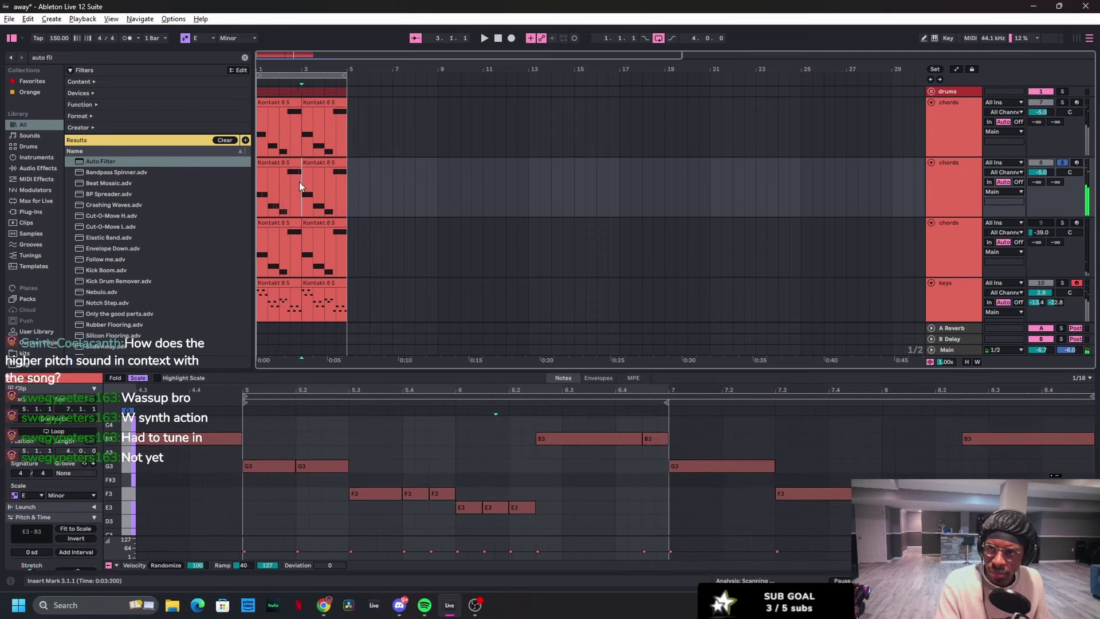
drag(299, 181, 261, 174)
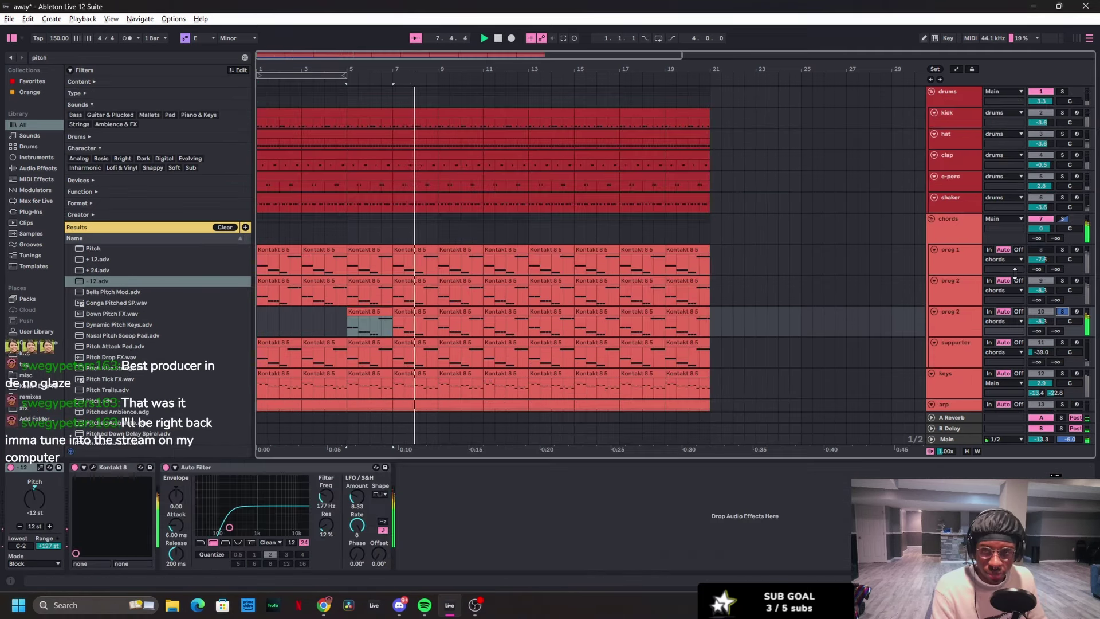
Step: Solo the upper prog 2 track and change the pitched-down copy's Auto Filter to a low-pass at about 1.44 kHz
click(1062, 280)
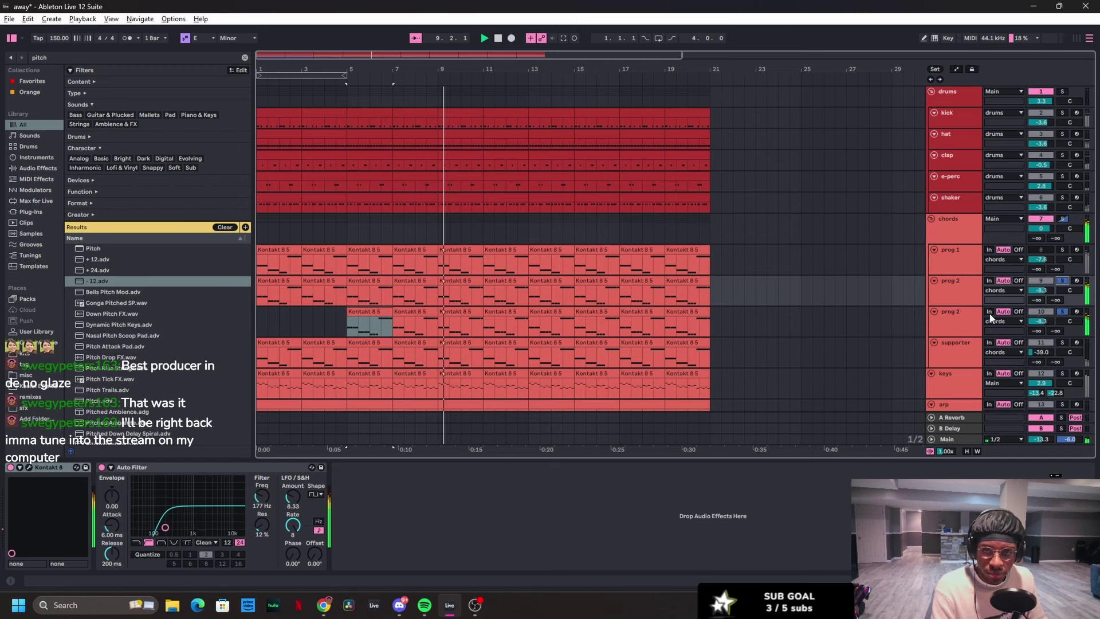
click(953, 314)
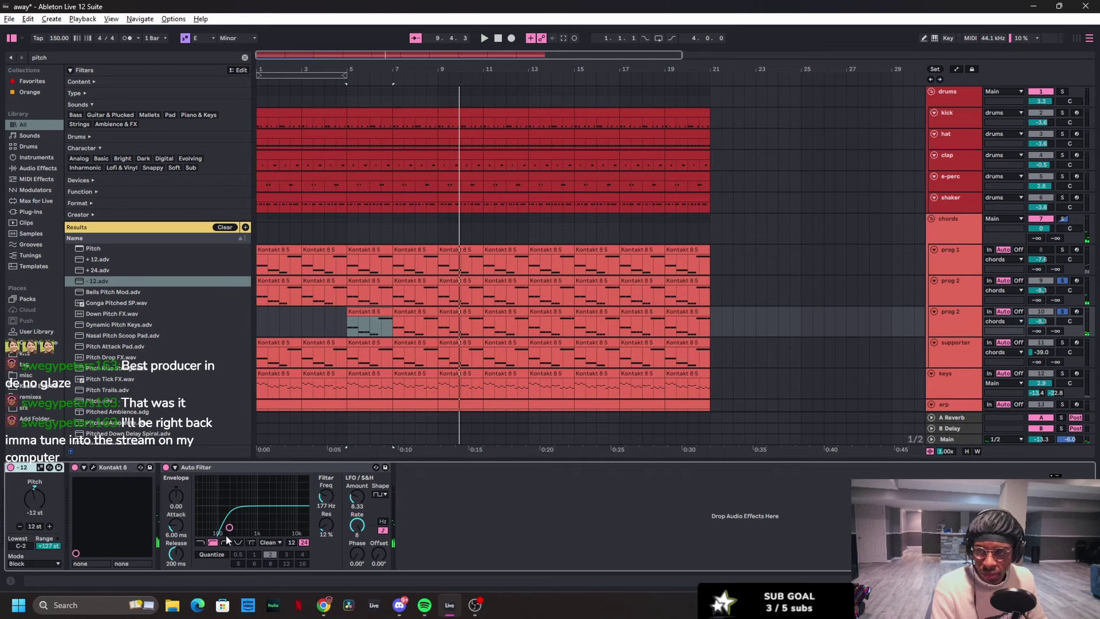
drag(229, 527, 198, 527)
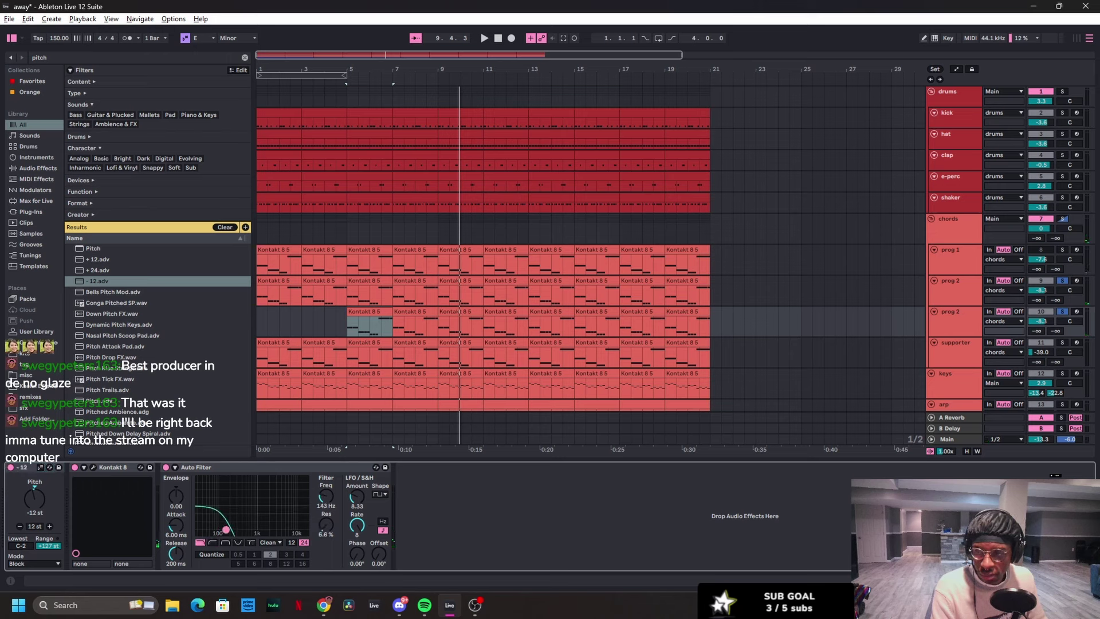
key(space)
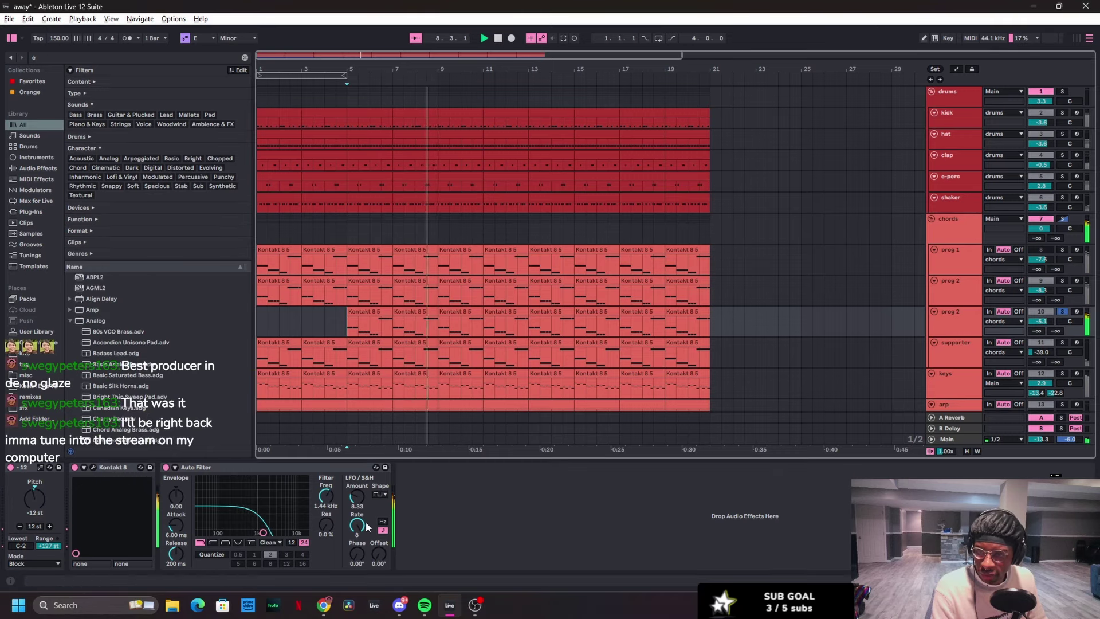
Step: Set the Auto Filter's LFO rate to 1 on the pitched-down prog 2 track while auditioning it
drag(364, 526, 364, 544)
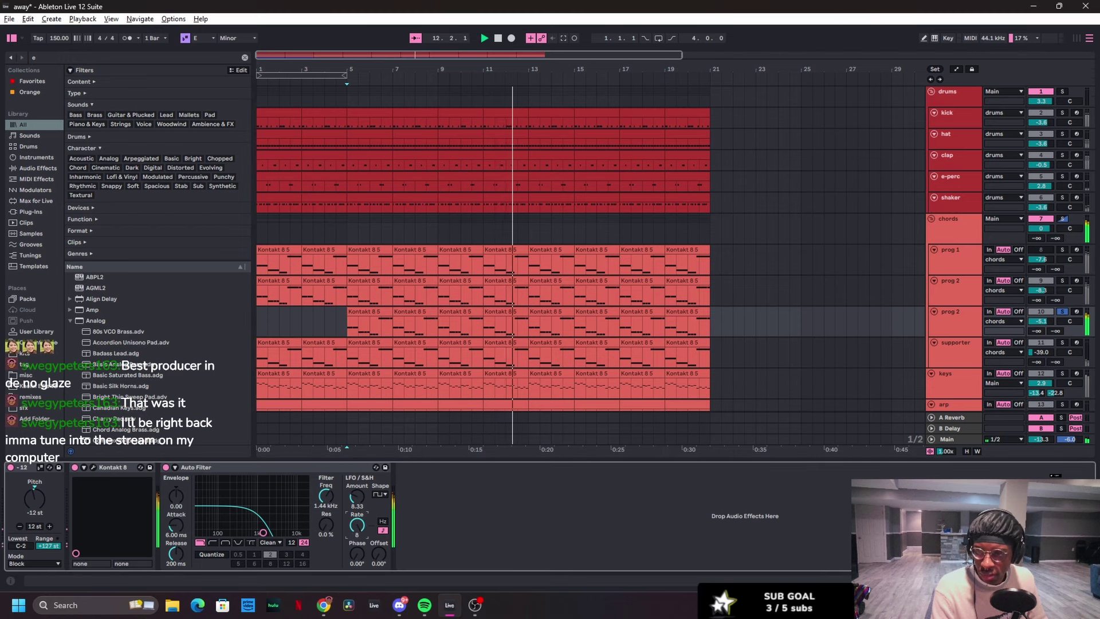
drag(362, 526, 357, 548)
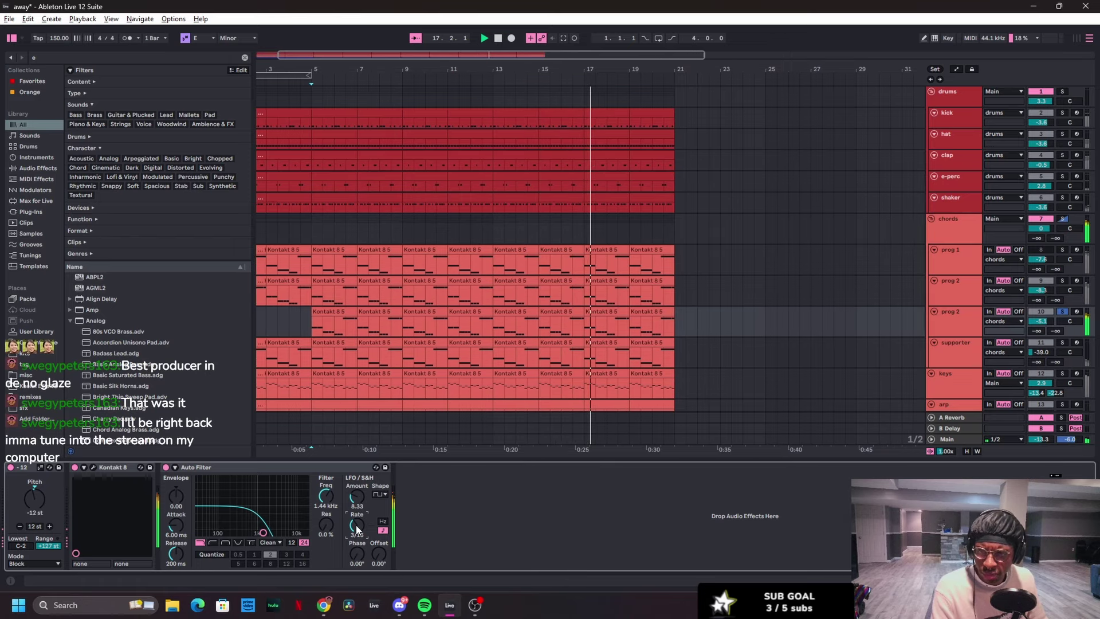
drag(356, 524, 356, 515)
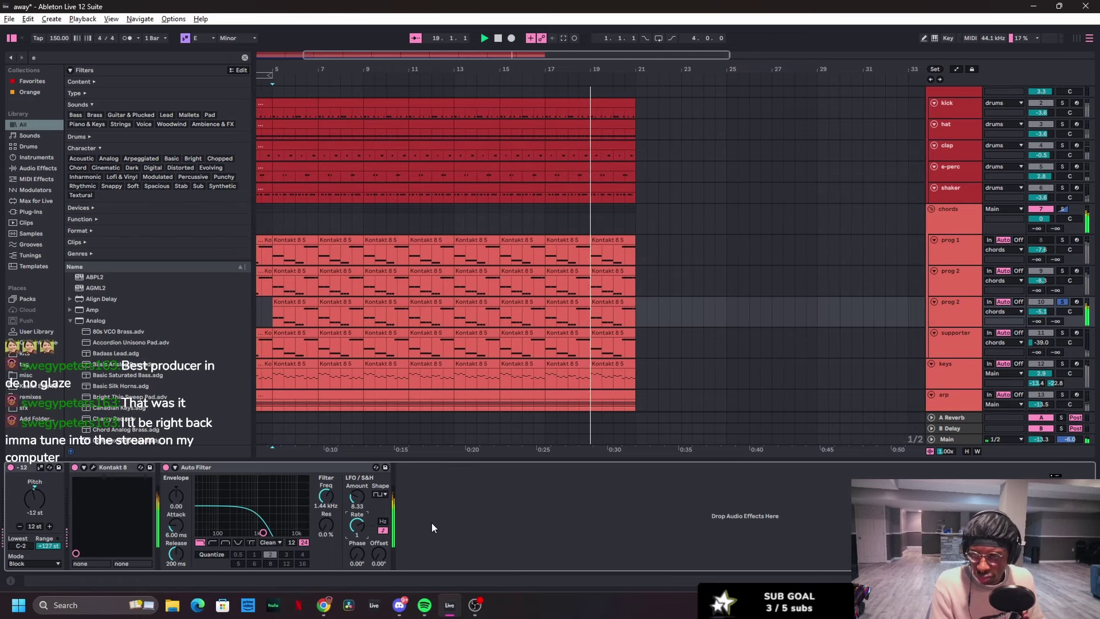
key(space)
key(space)
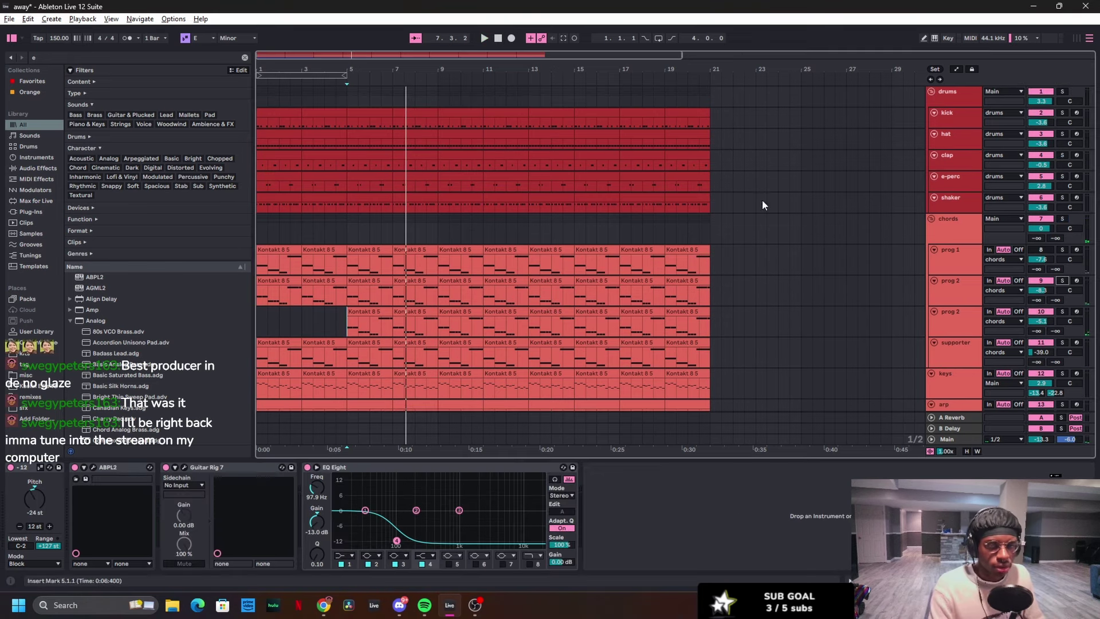
Step: Select the opening four bars of the prog 1 and prog 2 clips and save the project
scroll(762, 200, down, 3)
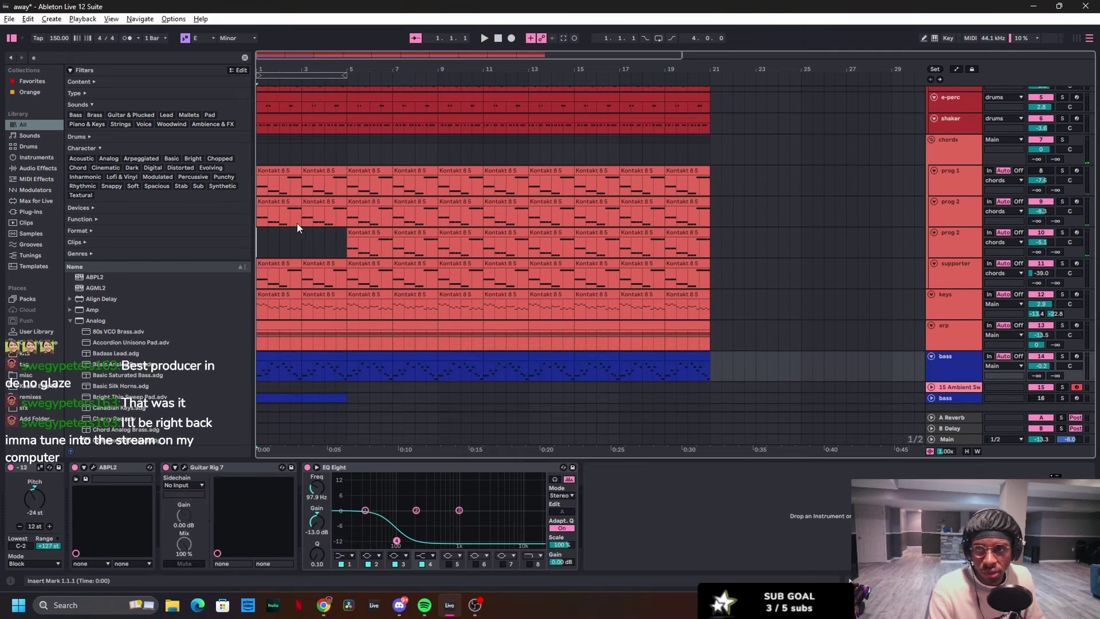
drag(344, 221, 242, 181)
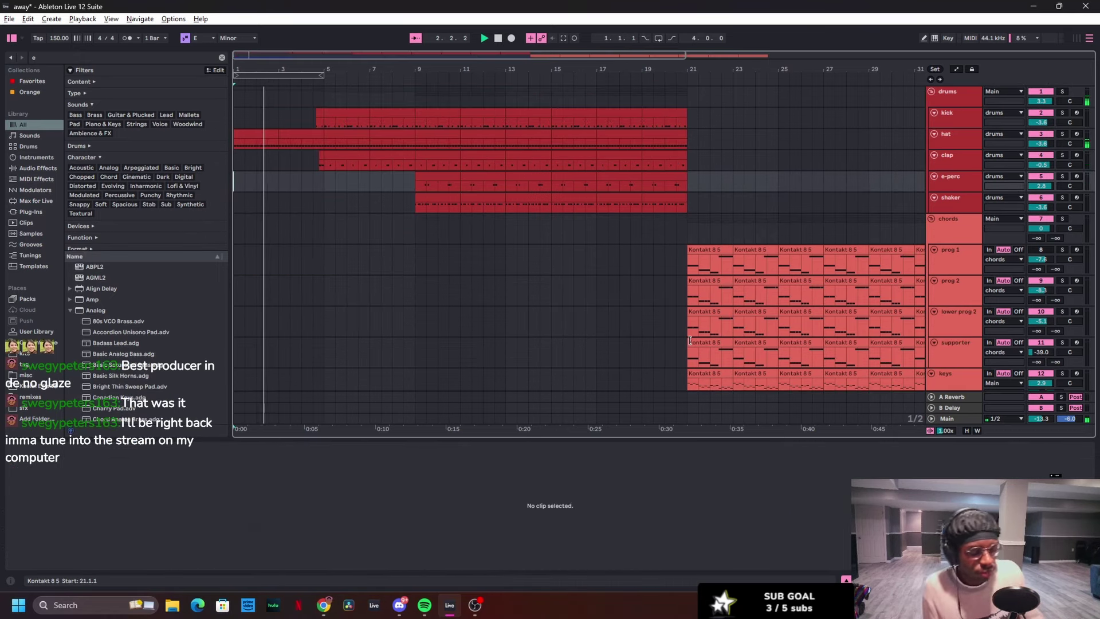
key(ctrl+s)
Step: Move the first three keys clips to start at bar 9 and play the arrangement from bar 4
scroll(452, 173, down, 2)
scroll(452, 169, down, 2)
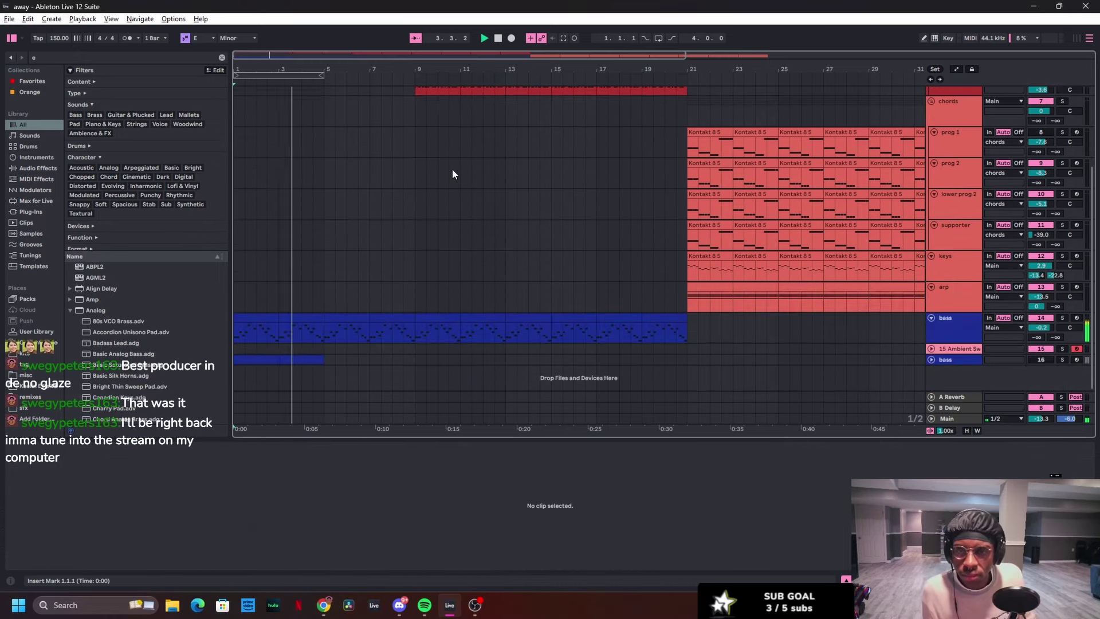
scroll(452, 168, up, 3)
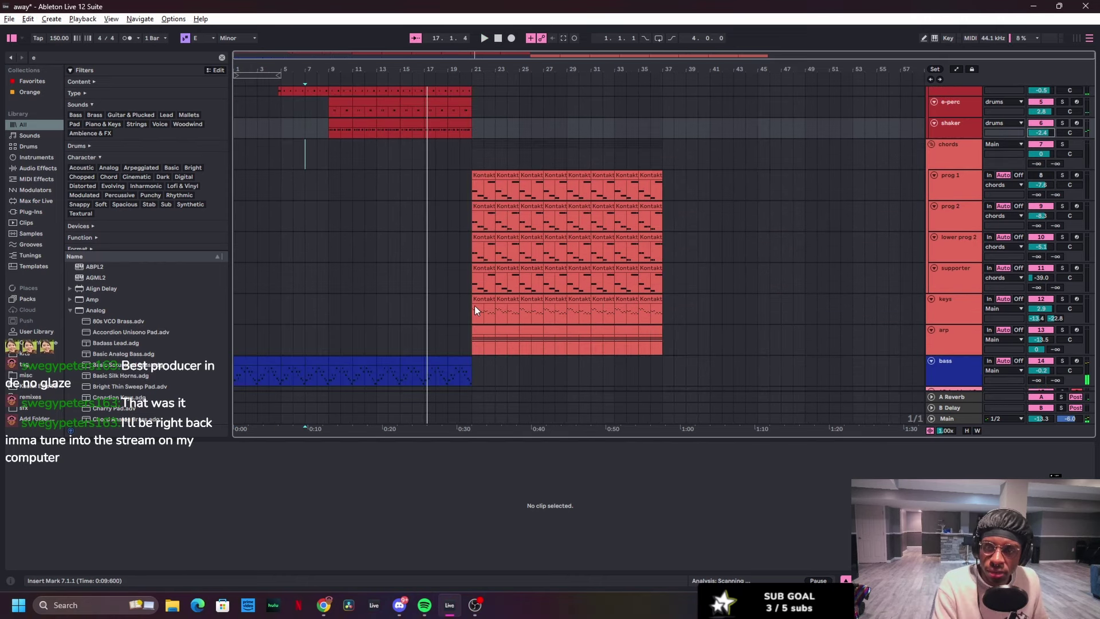
key(space)
drag(474, 304, 338, 296)
click(269, 309)
key(space)
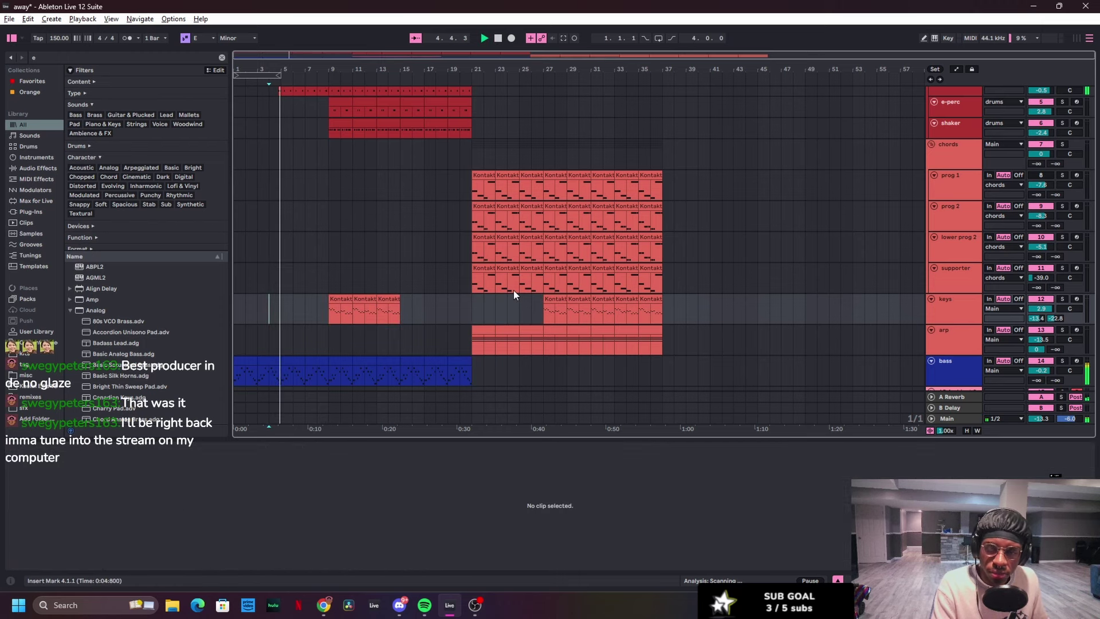
scroll(486, 275, down, 1)
scroll(550, 280, up, 1)
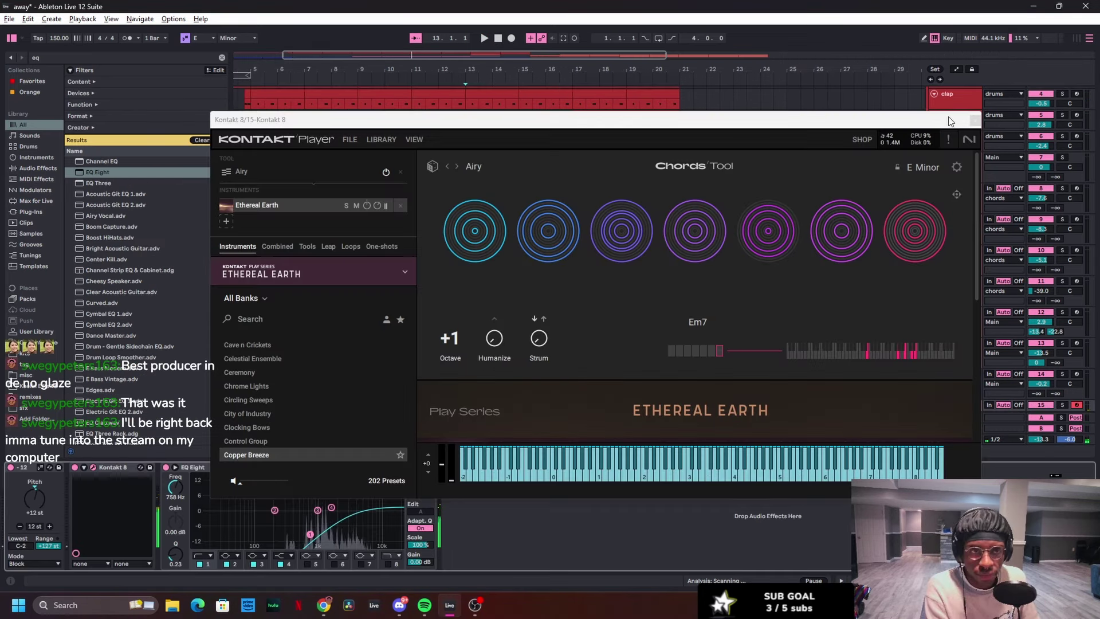
Step: Close the Kontakt window and lower EQ Eight's low-cut on the 15 Kontakt 8 track to about 63.9 Hz
click(975, 121)
drag(310, 533, 259, 534)
scroll(618, 365, down, 2)
Step: Shape the 15 Kontakt 8 track's volume automation around its clip at bars 13 to 17 and play from 12.3.1
key(space)
click(554, 360)
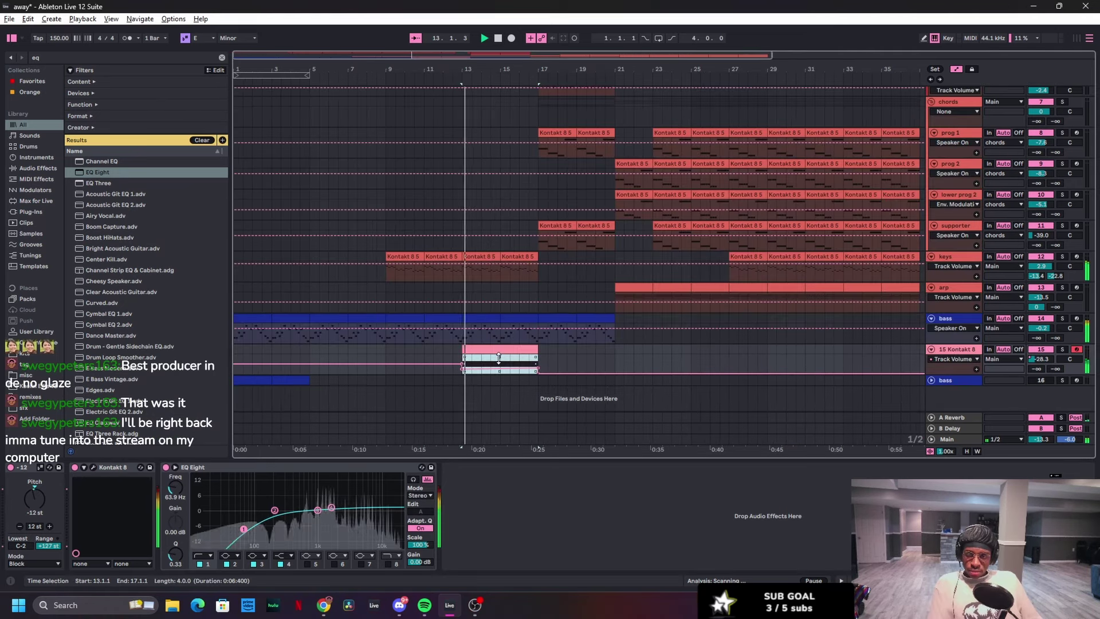
click(452, 363)
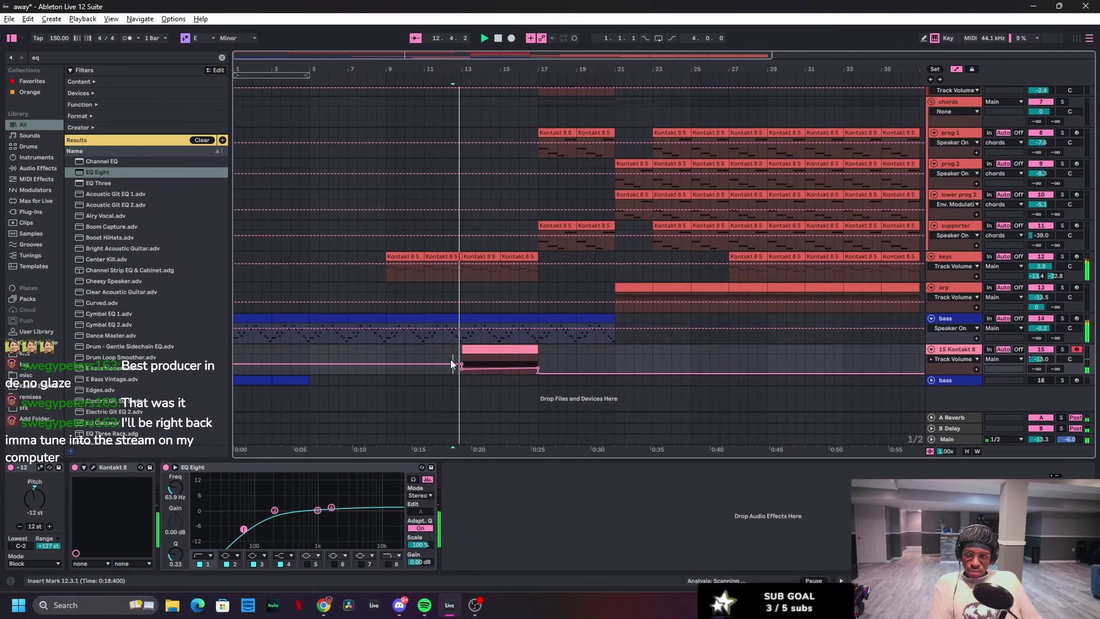
Step: Enable band 8 as a high-cut in EQ Eight on the 15 Kontakt 8 track and lower its cutoff frequency
click(331, 507)
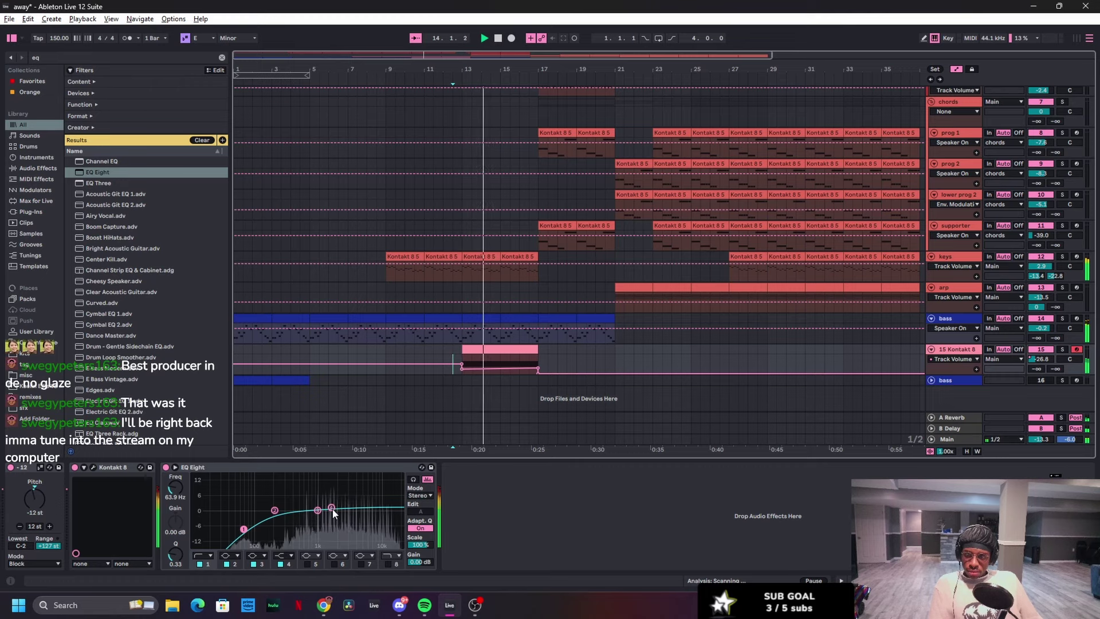
click(388, 563)
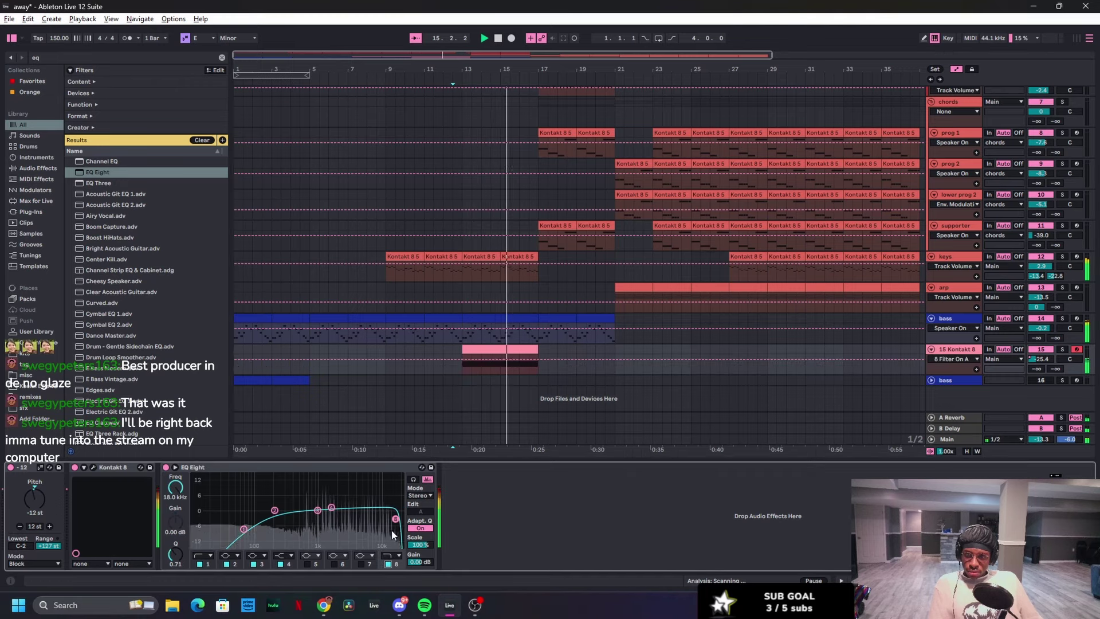
drag(395, 519, 370, 519)
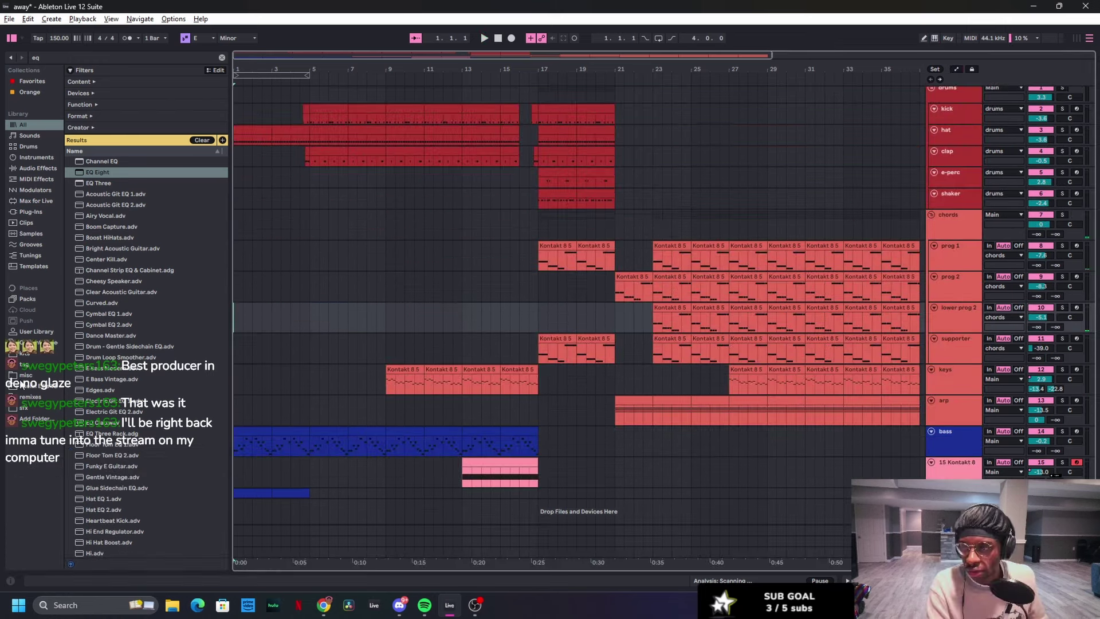
Step: Clear the browser search and place THE BESTEST V7.wav from the sample folder on a new track just before bar 16
click(32, 407)
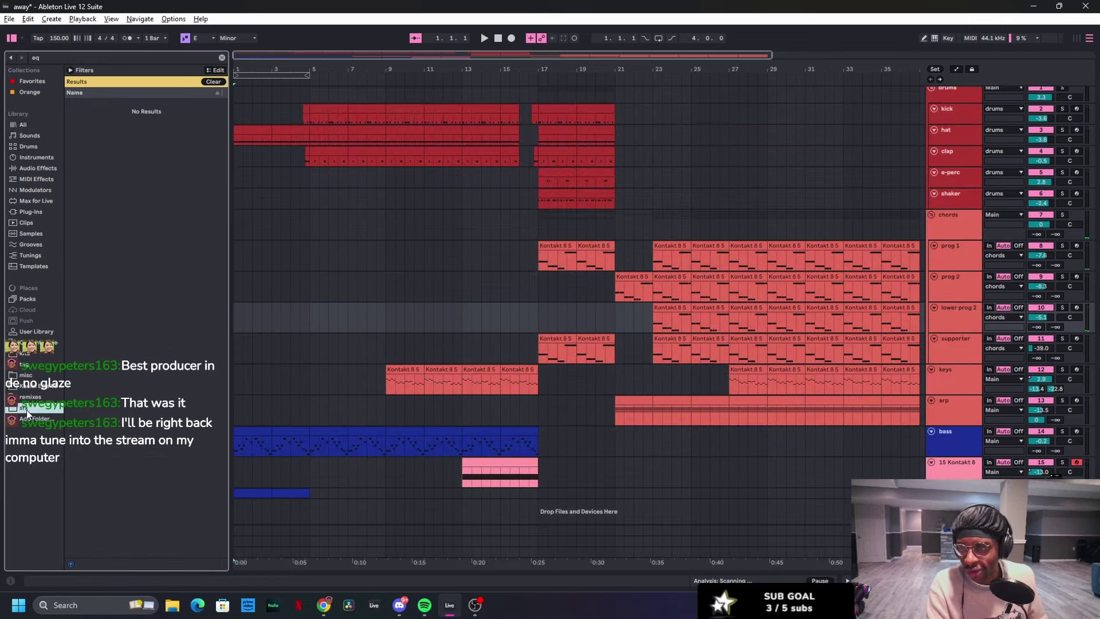
click(222, 58)
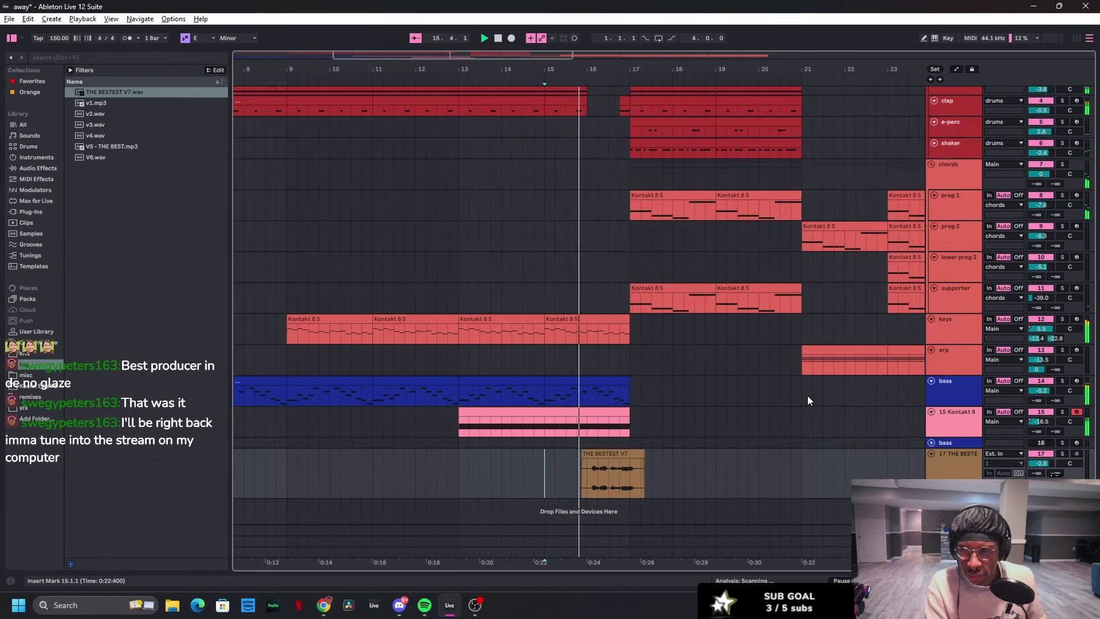
Step: Duplicate the bass clip past bar 17 and audition the extended section
click(587, 381)
key(ctrl+d)
scroll(663, 392, up, 3)
key(space)
double_click(405, 411)
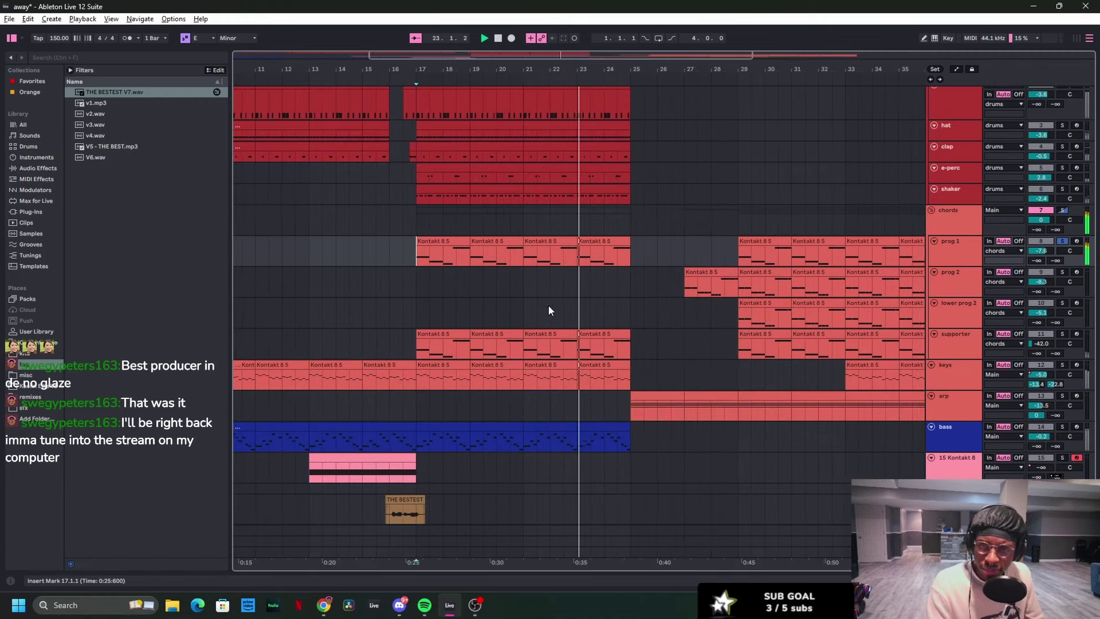
Step: Rework the bass clip at bar 17 into a B3, D4, E4, F#4, E4, B3 line and save the project
drag(548, 381, 664, 253)
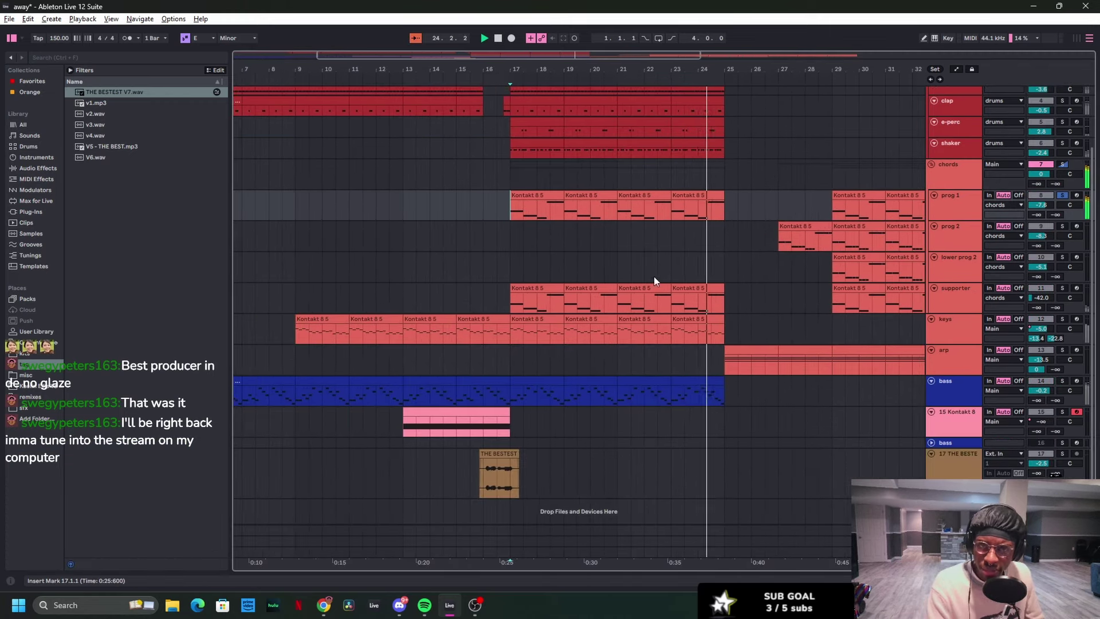
key(space)
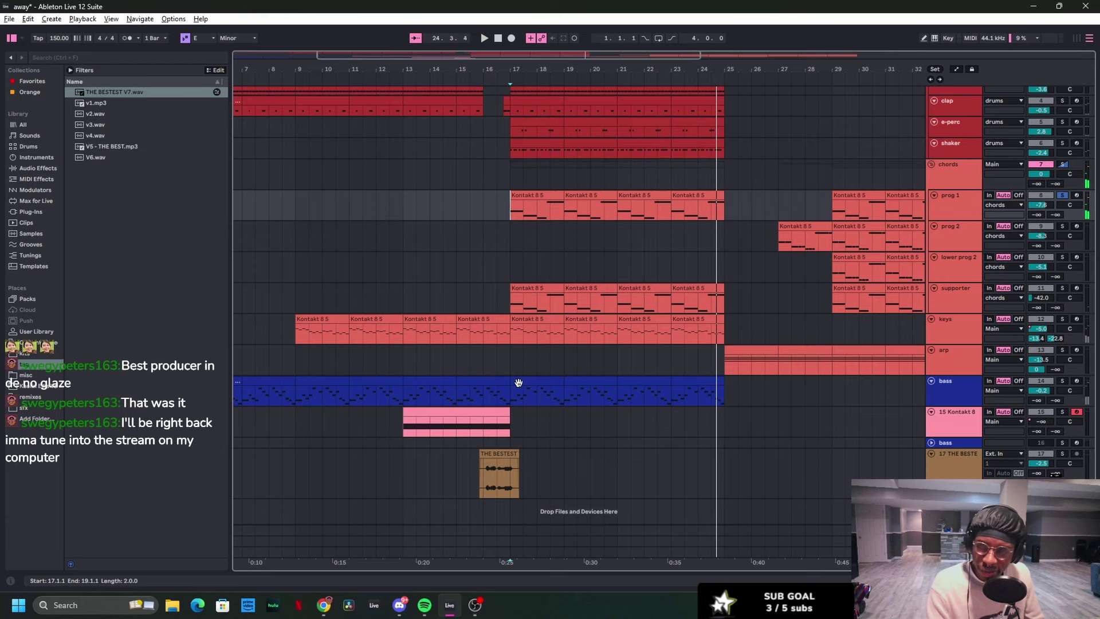
double_click(519, 382)
drag(540, 440, 614, 179)
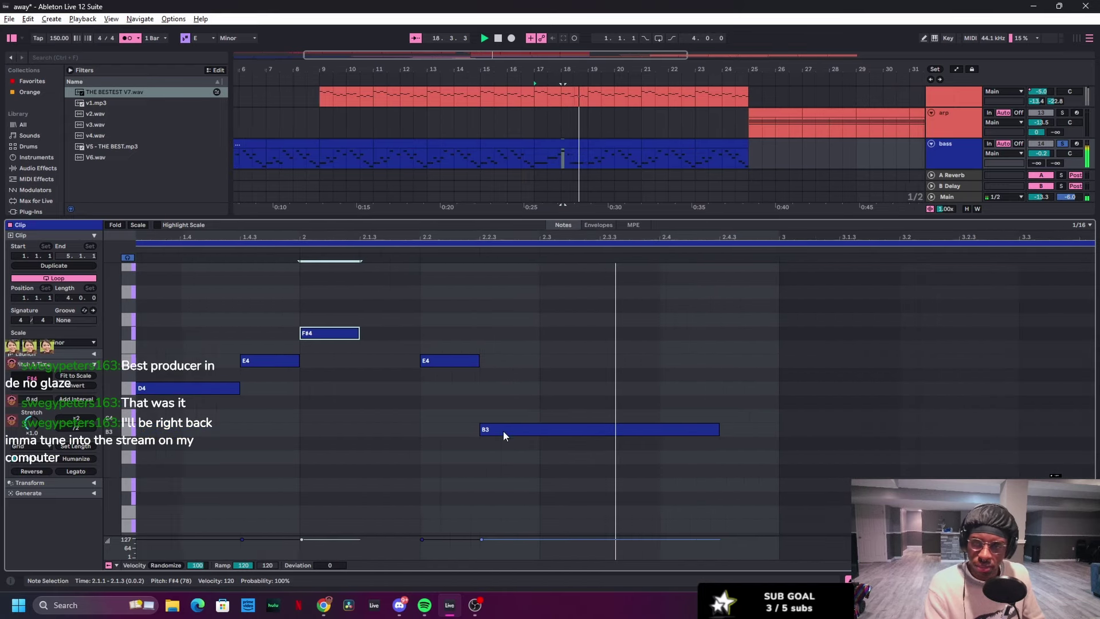
key(ctrl+s)
key(space)
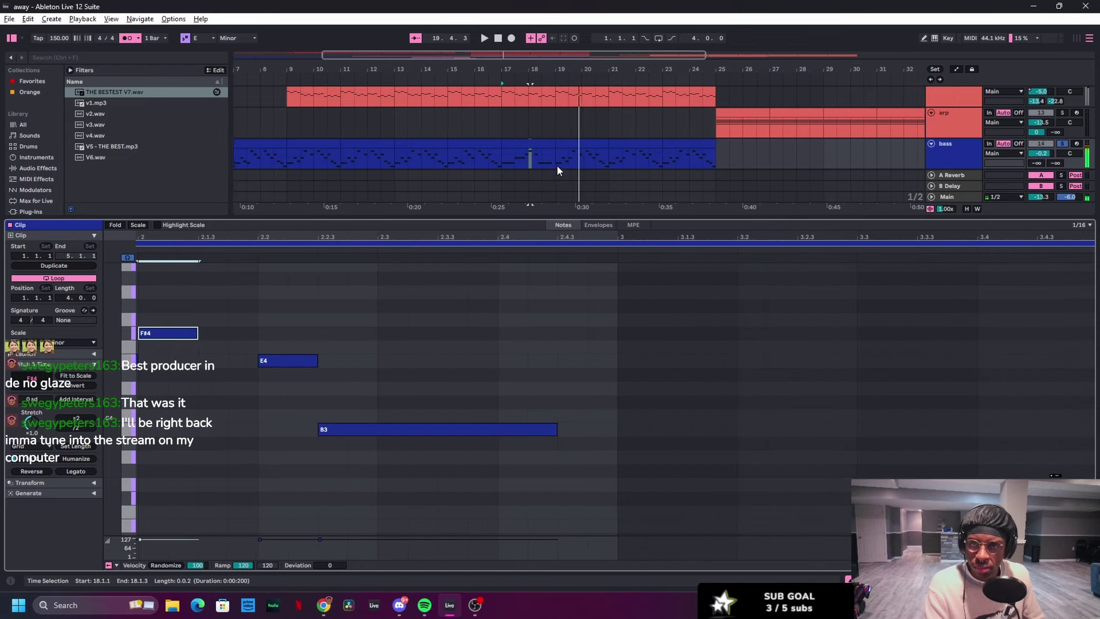
Step: Duplicate the new two-bar bass clip at bar 17 repeatedly to fill the track up to bar 25
drag(557, 166, 506, 156)
key(Right)
key(Right)
key(Right)
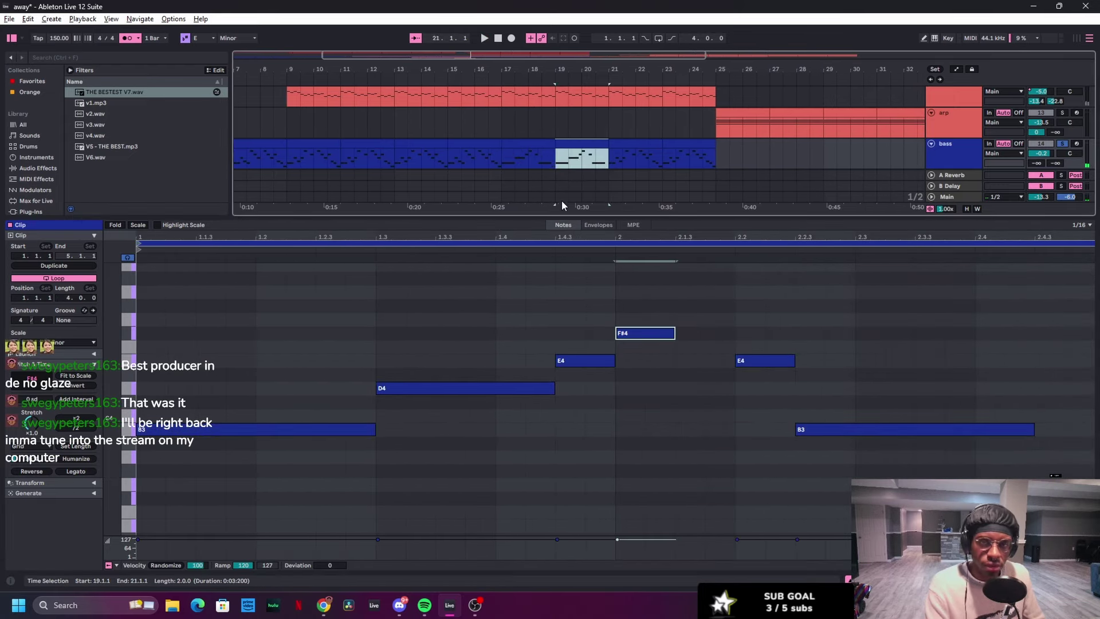
key(space)
Step: Unsolo the bass and play the full arrangement from bar 15 through the section ending at bar 25
drag(453, 146, 609, 153)
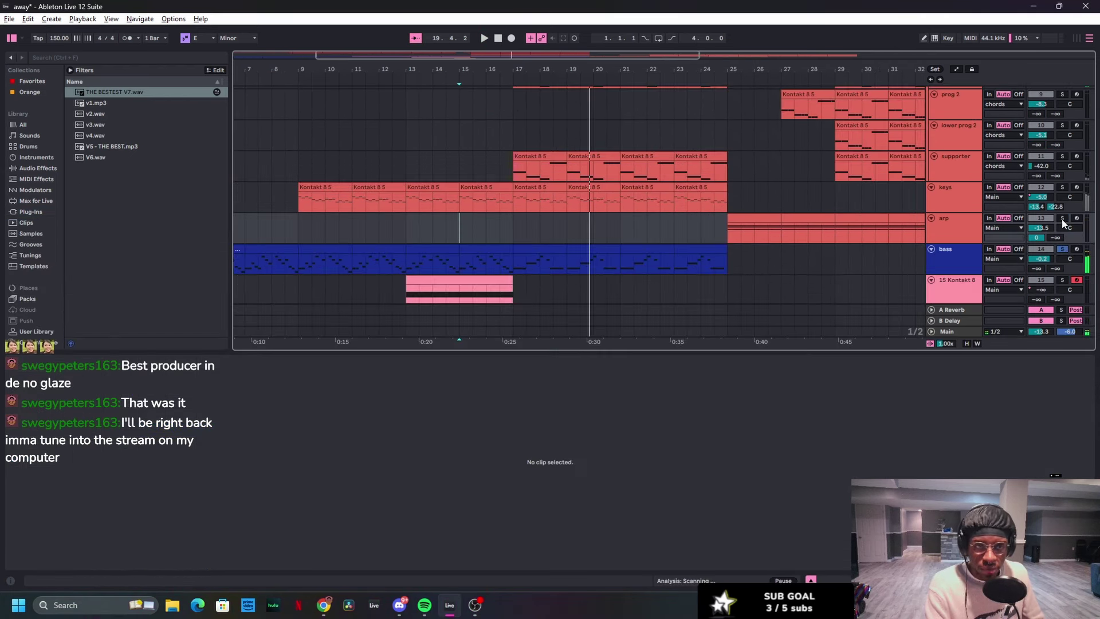
key(space)
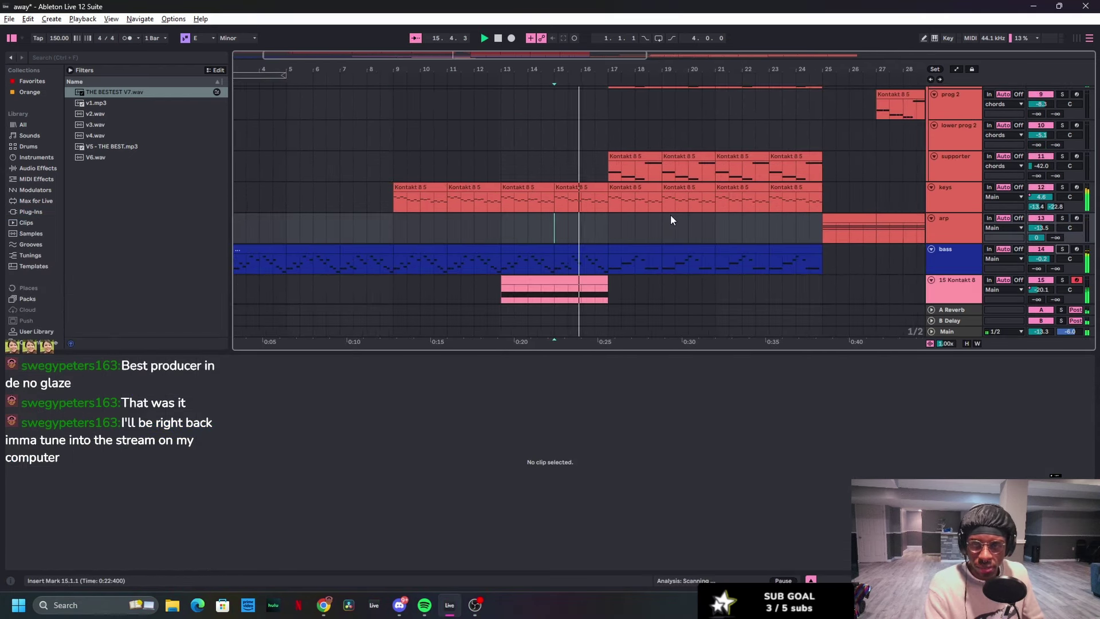
drag(823, 148, 664, 167)
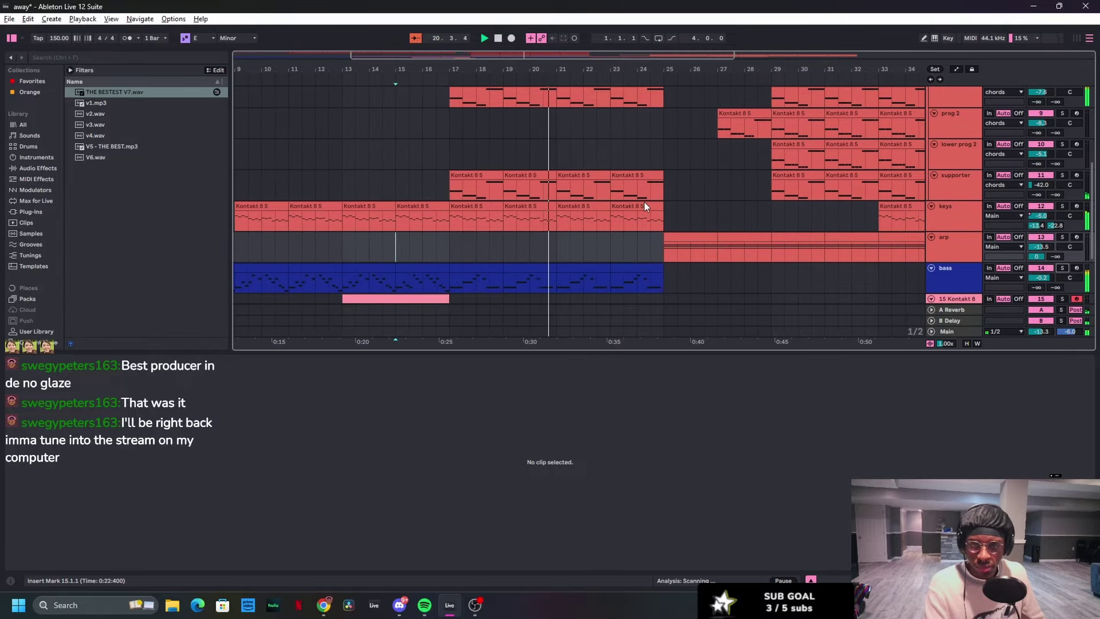
mouse_move(589, 256)
mouse_down()
mouse_move(690, 204)
mouse_move(600, 272)
mouse_up()
scroll(650, 232, down, 3)
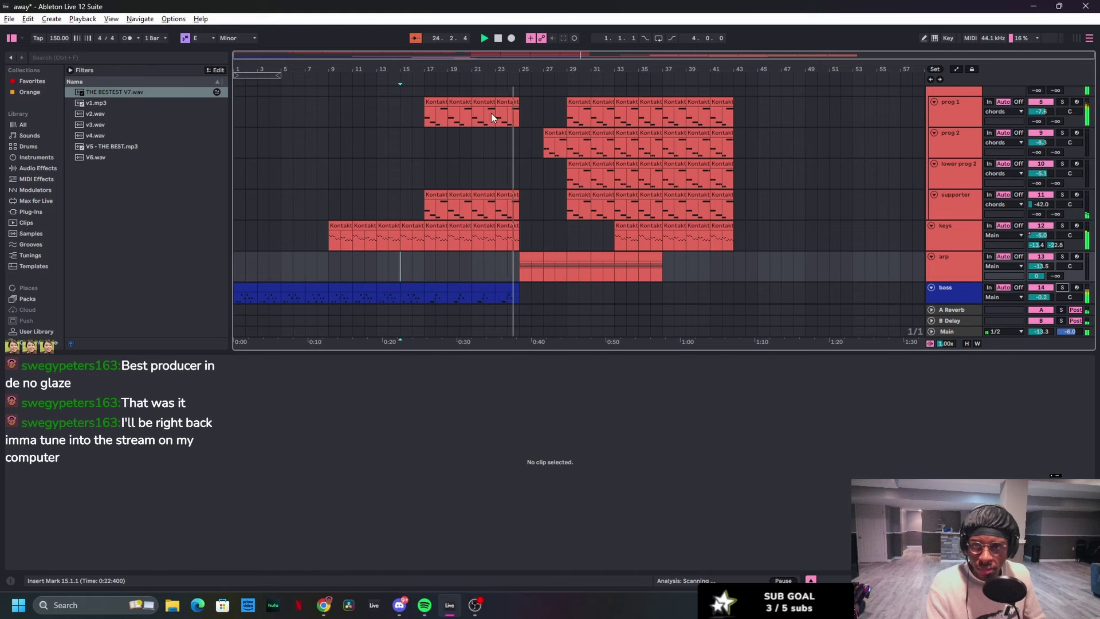
Step: Stop playback and repeat bars 21 to 25 of the prog 1 and supporter clips to extend them to bar 29
key(space)
drag(472, 111, 517, 210)
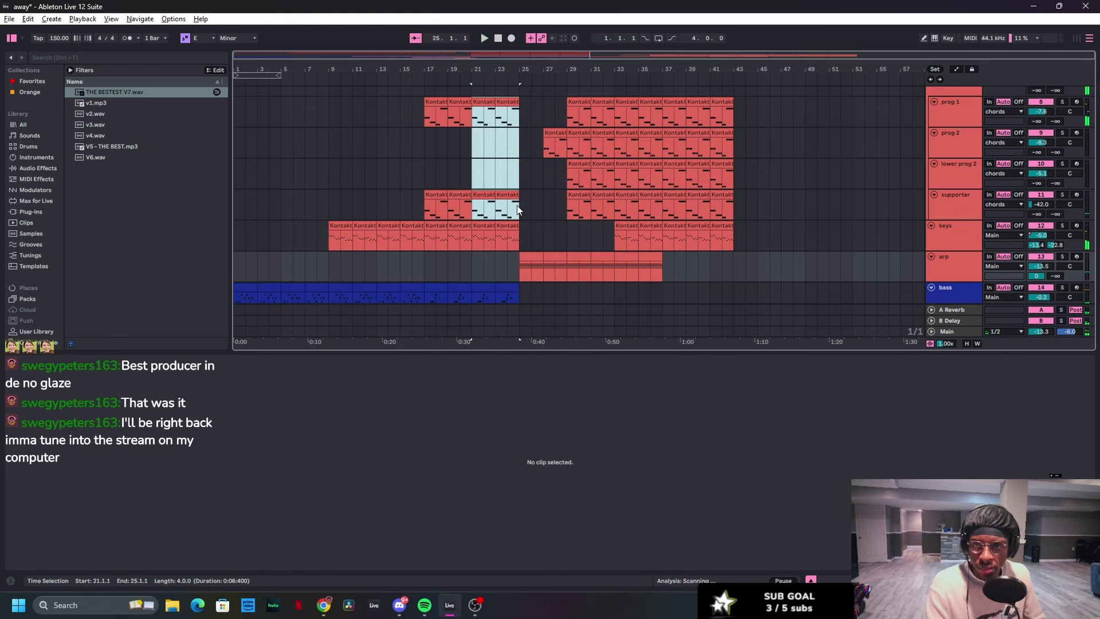
click(518, 238)
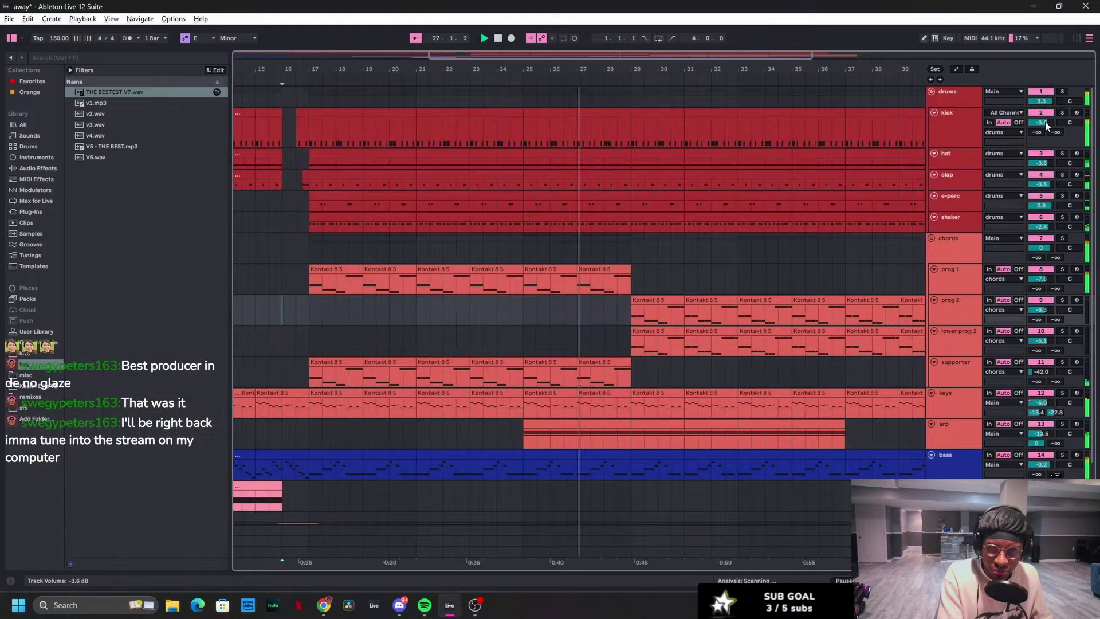
Step: Set the kick track's volume to -3.0 dB while playing the arrangement around bar 29
drag(1042, 123, 1043, 119)
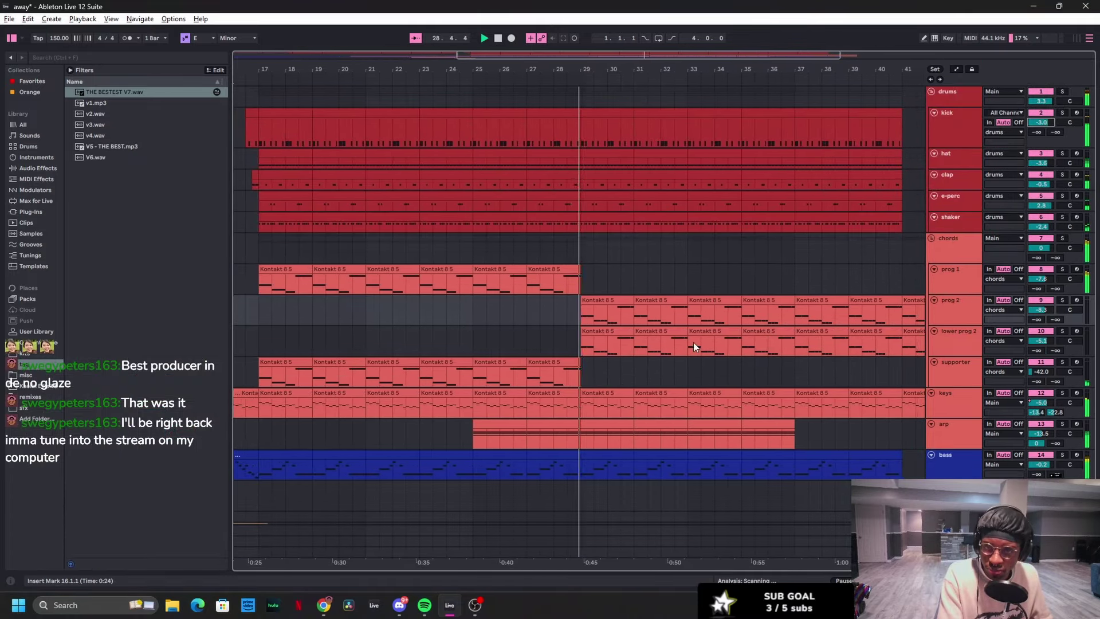
drag(585, 270, 604, 262)
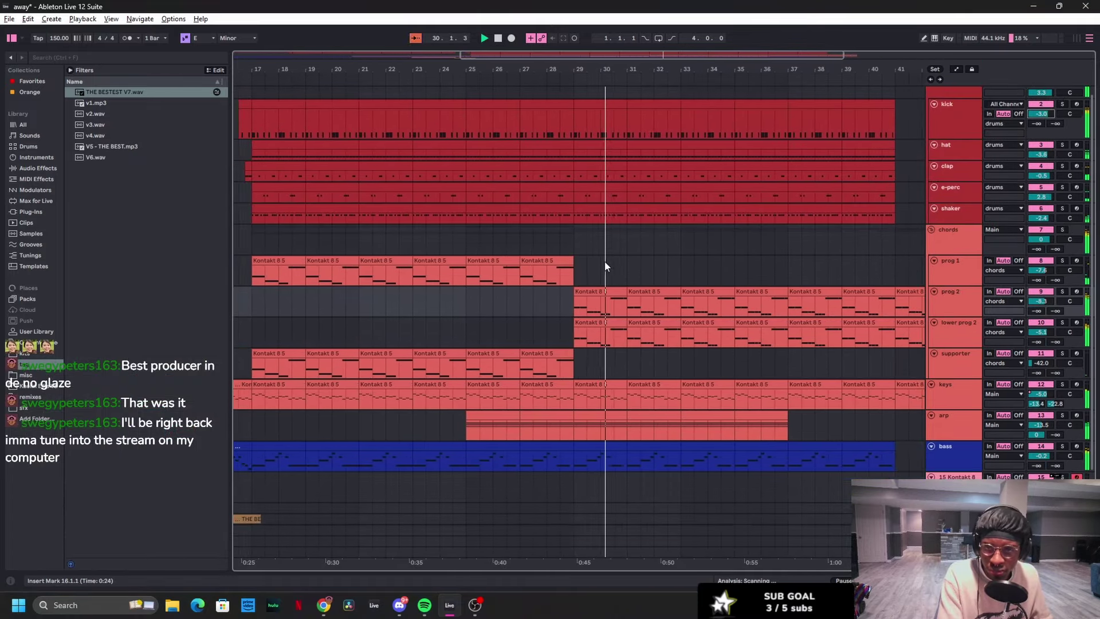
key(space)
key(space)
Step: Duplicate the chord section of bars 25 to 29 up to bar 33 and delete the prog 2 and lower prog 2 clips there
drag(466, 270, 568, 353)
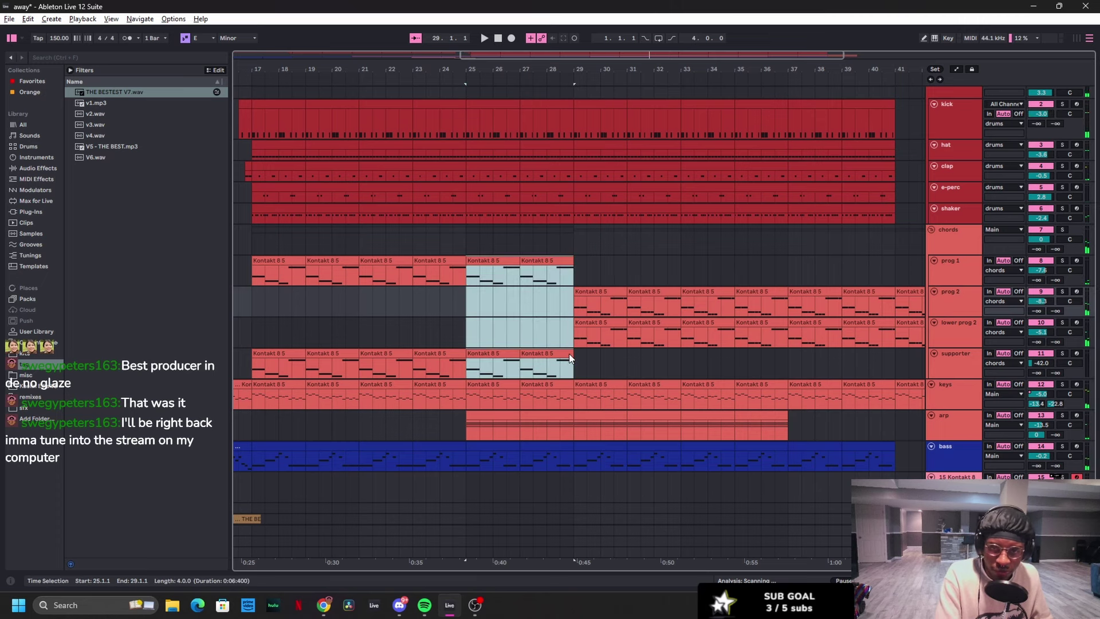
key(ctrl+d)
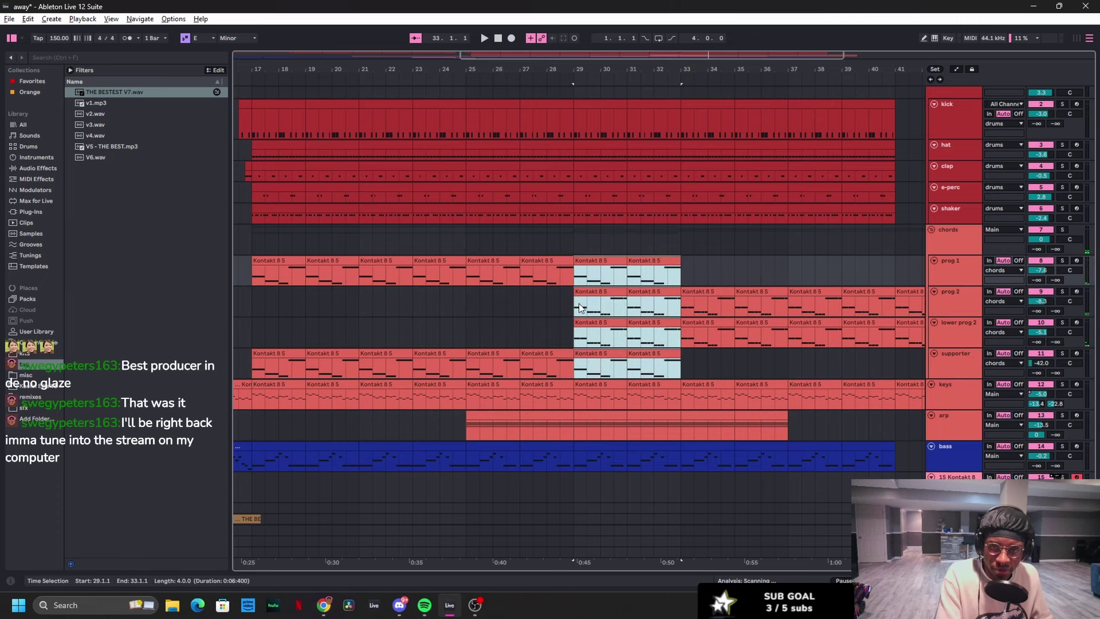
drag(578, 304, 675, 328)
key(Delete)
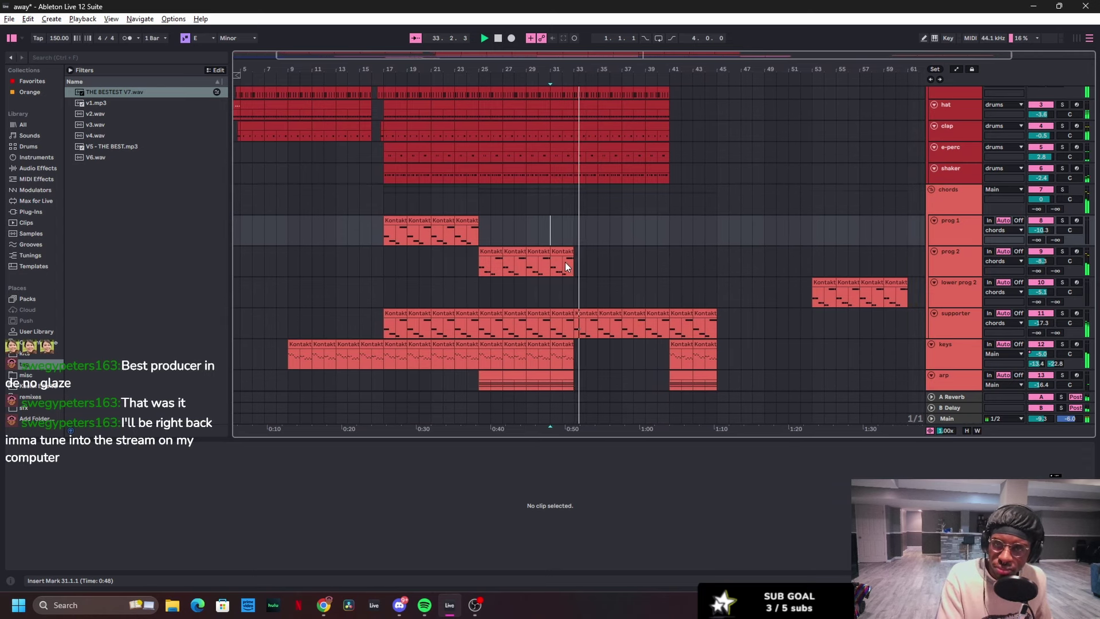
Step: Extend the prog 2 part by one bar, from bar 33 to bar 34, with a duplicate of its last clip
drag(565, 262, 573, 264)
key(ctrl+d)
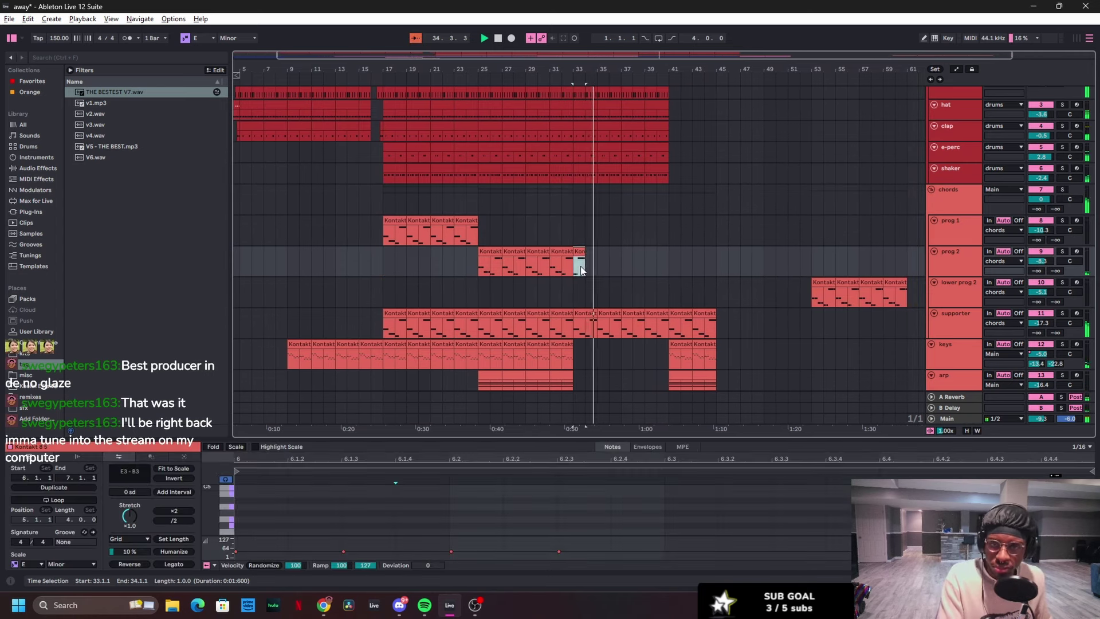
key(Right)
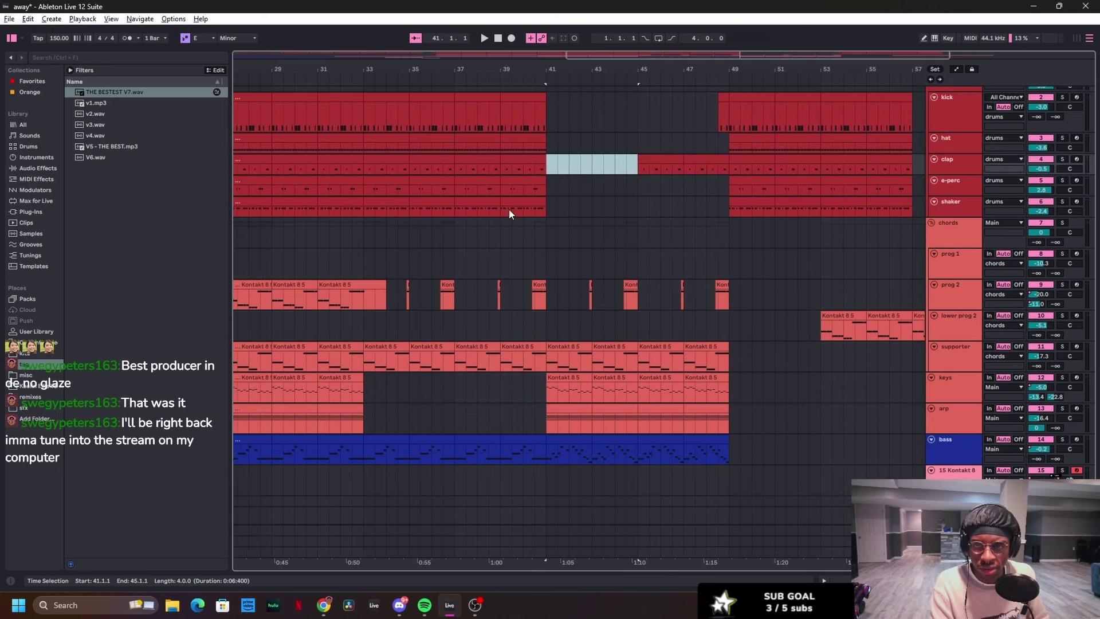
Step: Duplicate the shaker's bars 39 to 41 repeatedly to fill its gap up to bar 49
mouse_move(509, 210)
mouse_down()
mouse_move(454, 209)
mouse_move(513, 212)
mouse_up()
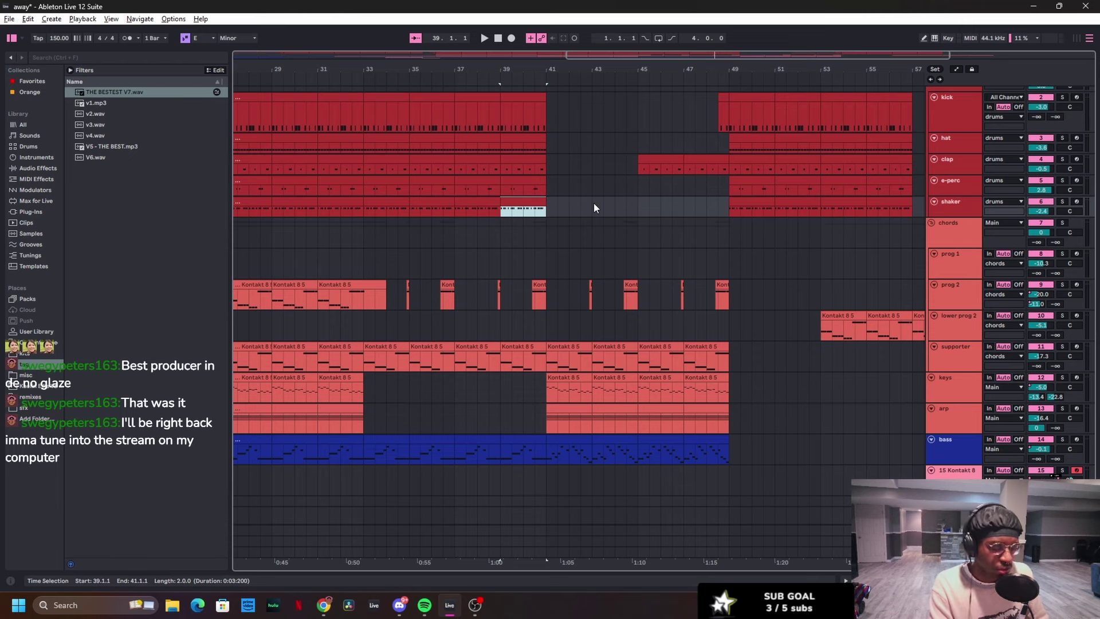
key(ctrl+d)
key(ctrl+d)
key(ctrl+d)
key(ctrl+d)
Step: Play from bar 41 and delete the clap part between bars 45 and 49
click(544, 168)
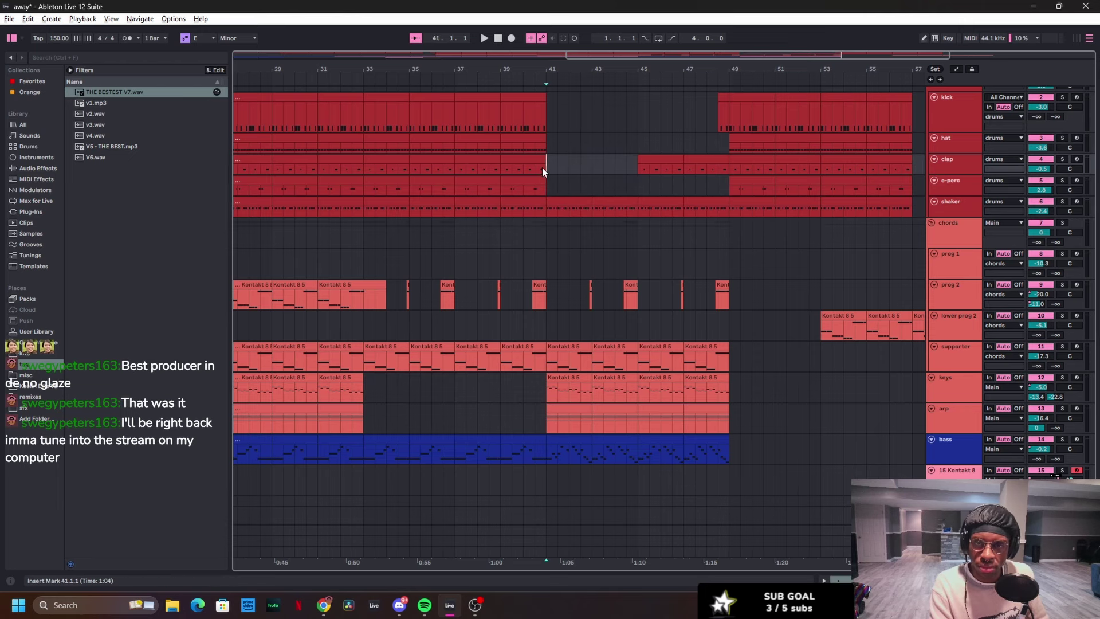
key(space)
drag(659, 167, 744, 164)
key(Delete)
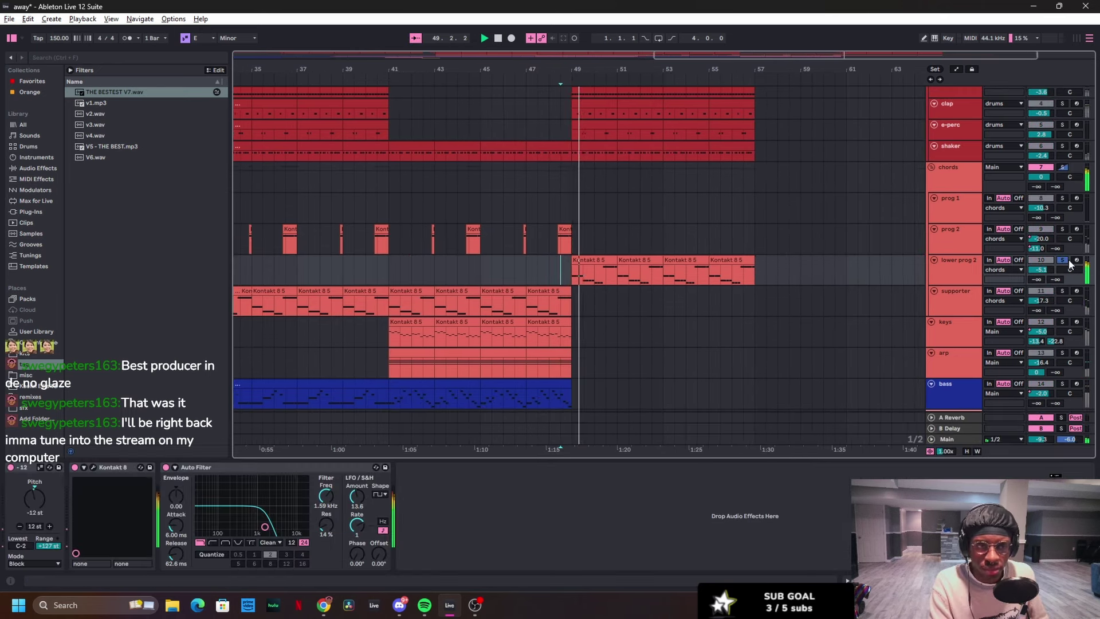
Step: Copy the keys clips of bars 41 to 49 to bar 57
drag(567, 289, 696, 301)
scroll(623, 308, down, 3)
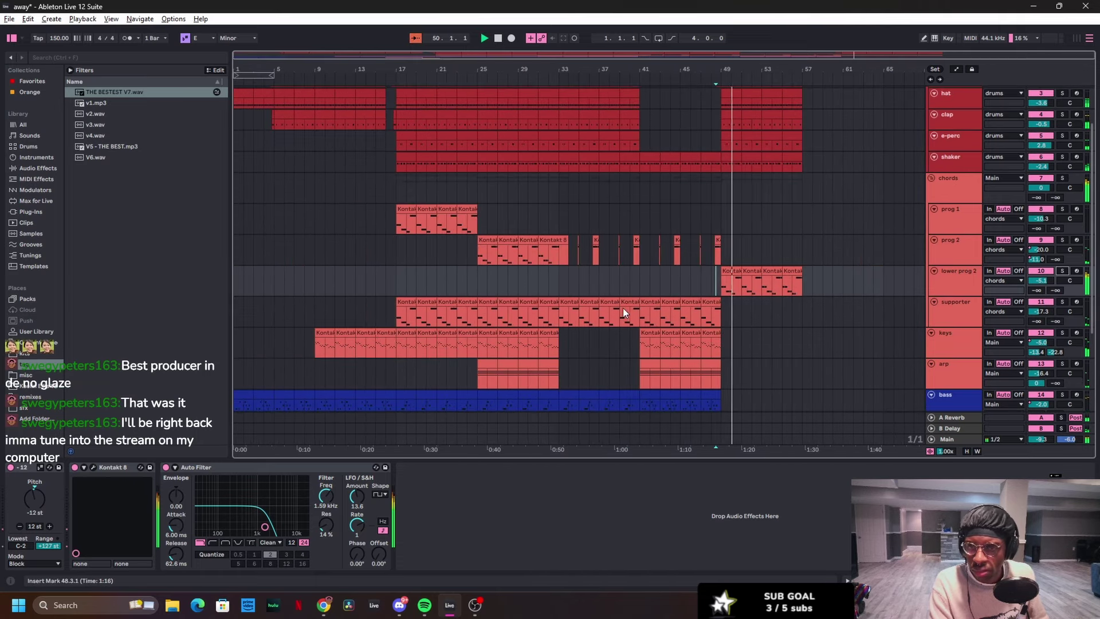
click(538, 280)
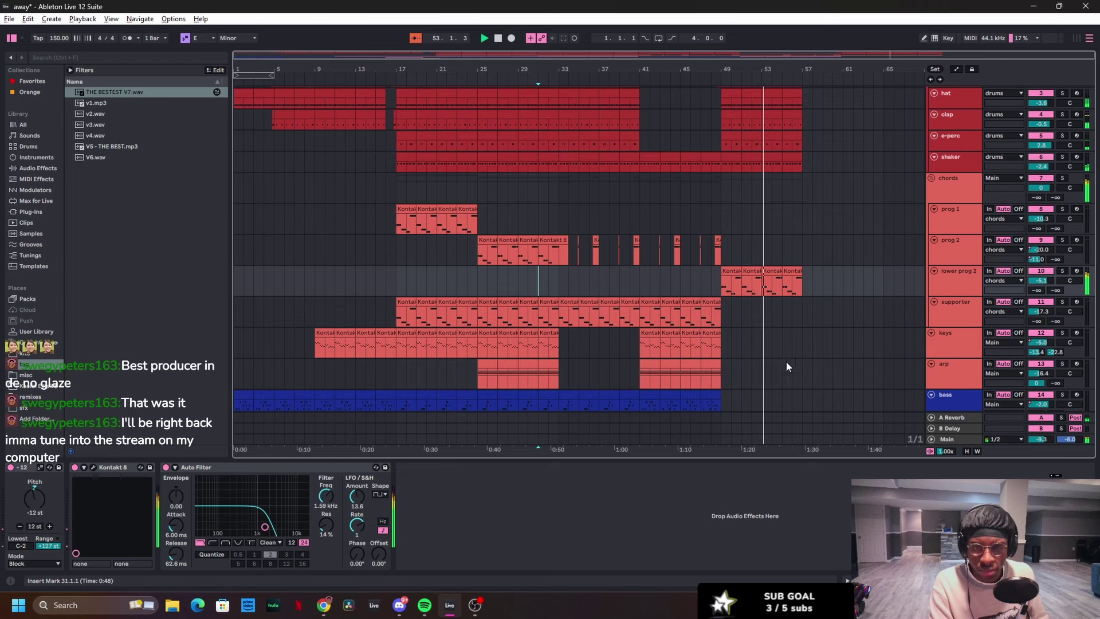
drag(786, 362, 695, 336)
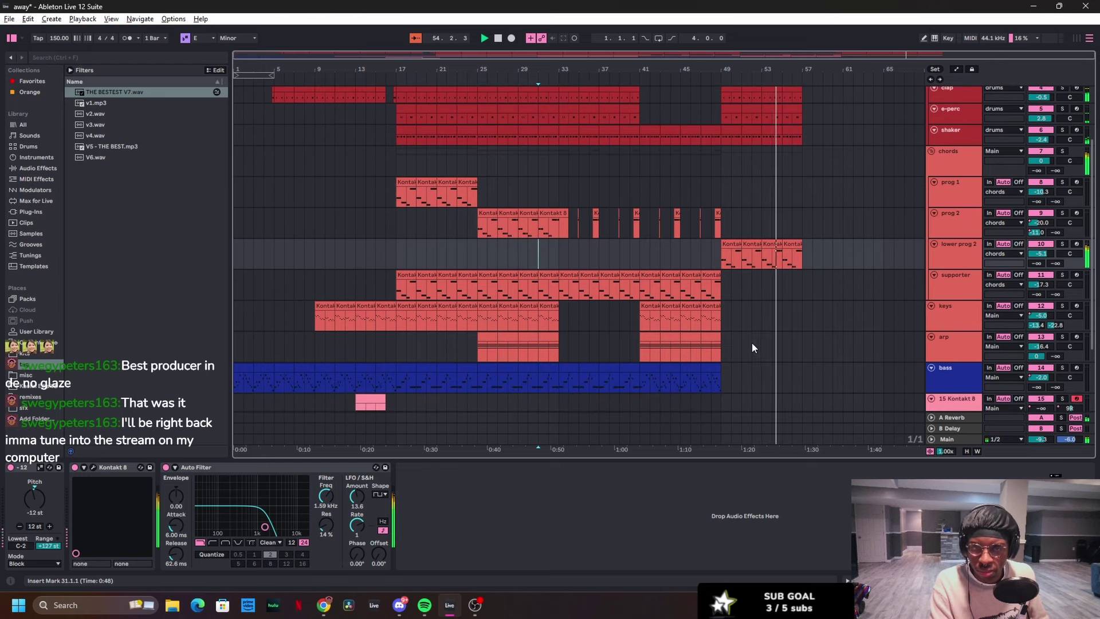
drag(645, 311, 875, 309)
Step: Duplicate the lower prog 2 clips of bars 49 to 57 up to bar 65 and audition the extended section
drag(724, 256, 800, 256)
key(ctrl+d)
click(752, 304)
key(space)
key(space)
Step: Duplicate bars 49 to 57 of all the drum tracks to extend them to bar 65
scroll(745, 189, up, 2)
drag(682, 128, 762, 225)
key(ctrl+d)
scroll(780, 235, down, 2)
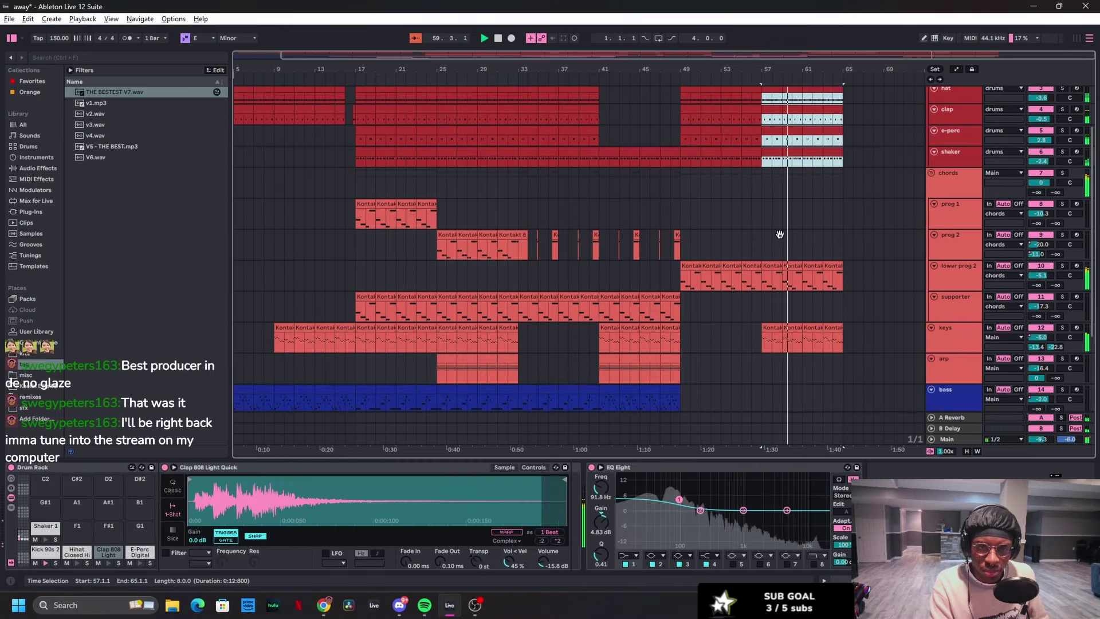
scroll(779, 235, up, 1)
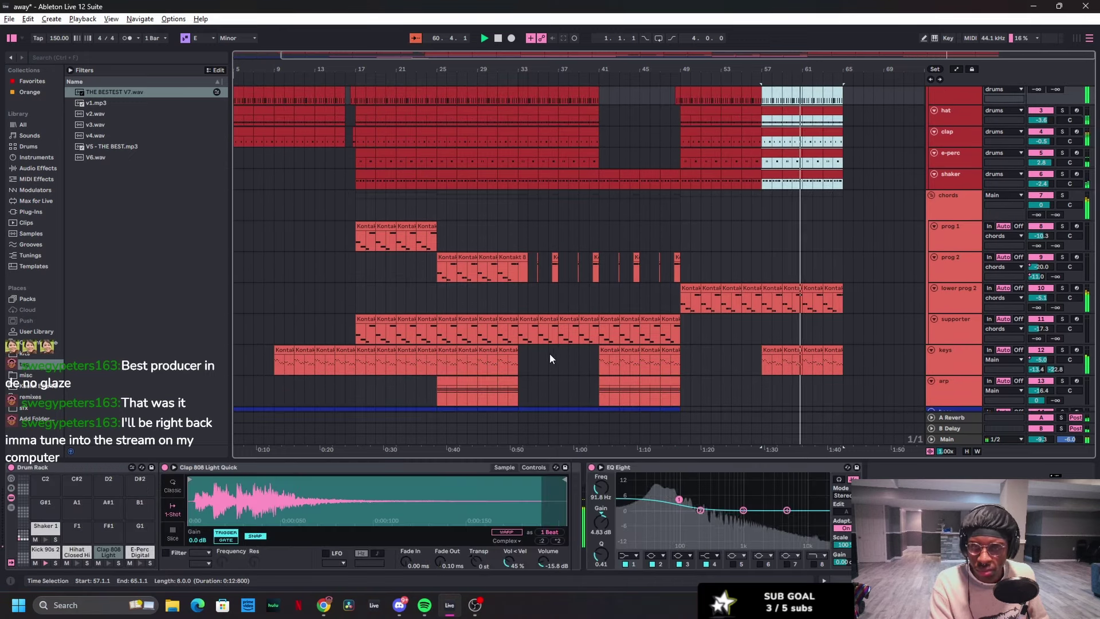
Step: Play the arrangement from bar 48 to hear the drums come back in
click(497, 295)
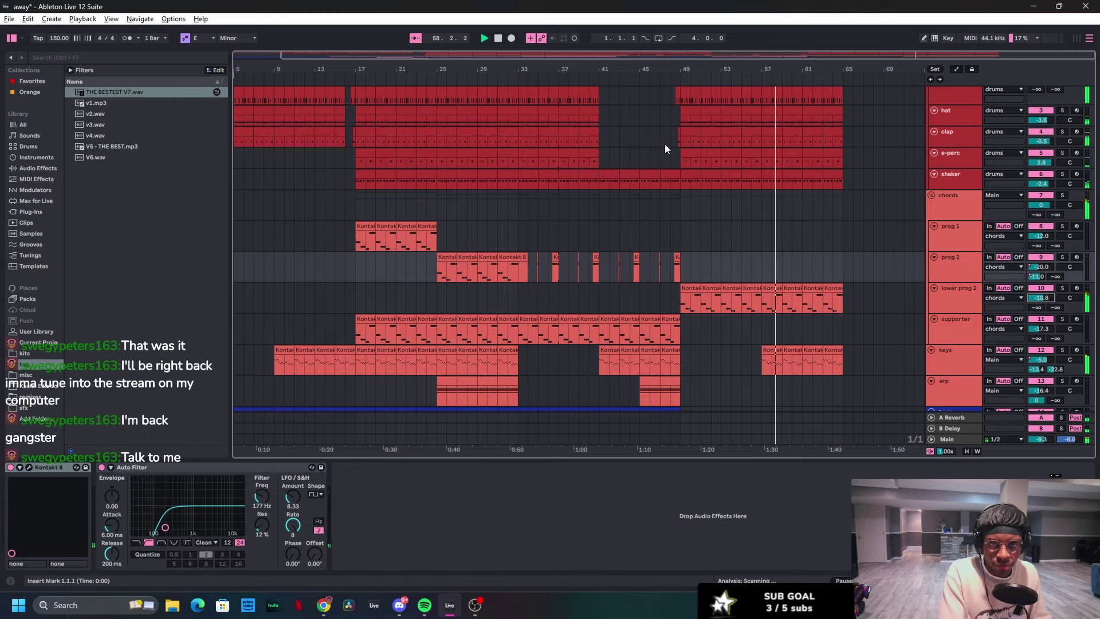
click(666, 143)
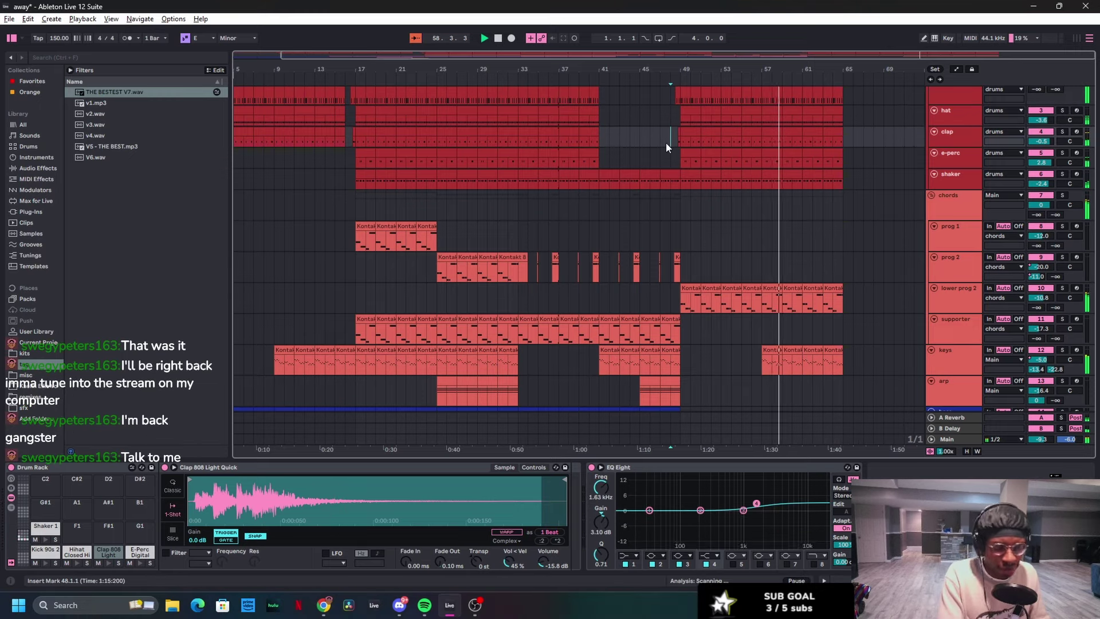
scroll(668, 180, up, 2)
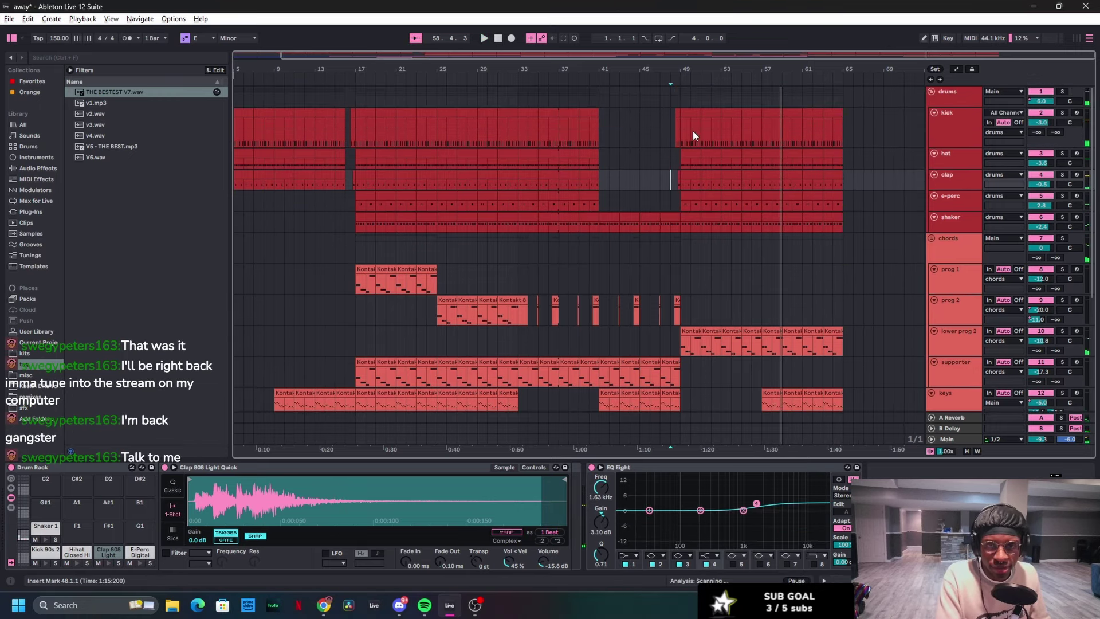
scroll(692, 139, up, 3)
key(space)
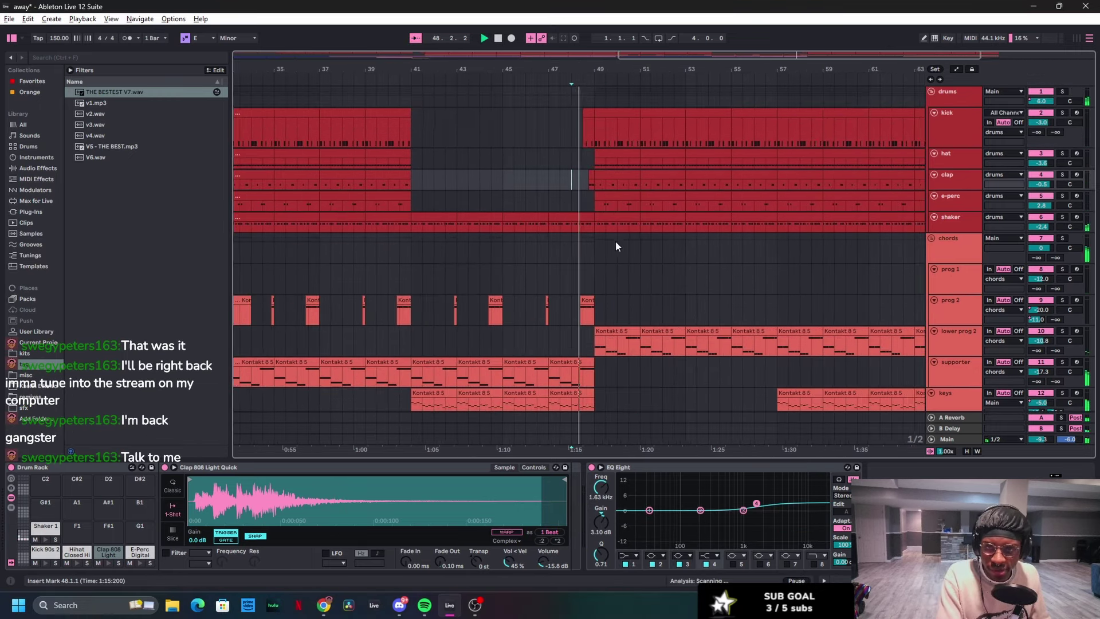
Step: Add kick notes at 2.1.2 and 2.1.3 in the kick clip, shift the first one slightly earlier and play the result
double_click(765, 112)
click(488, 450)
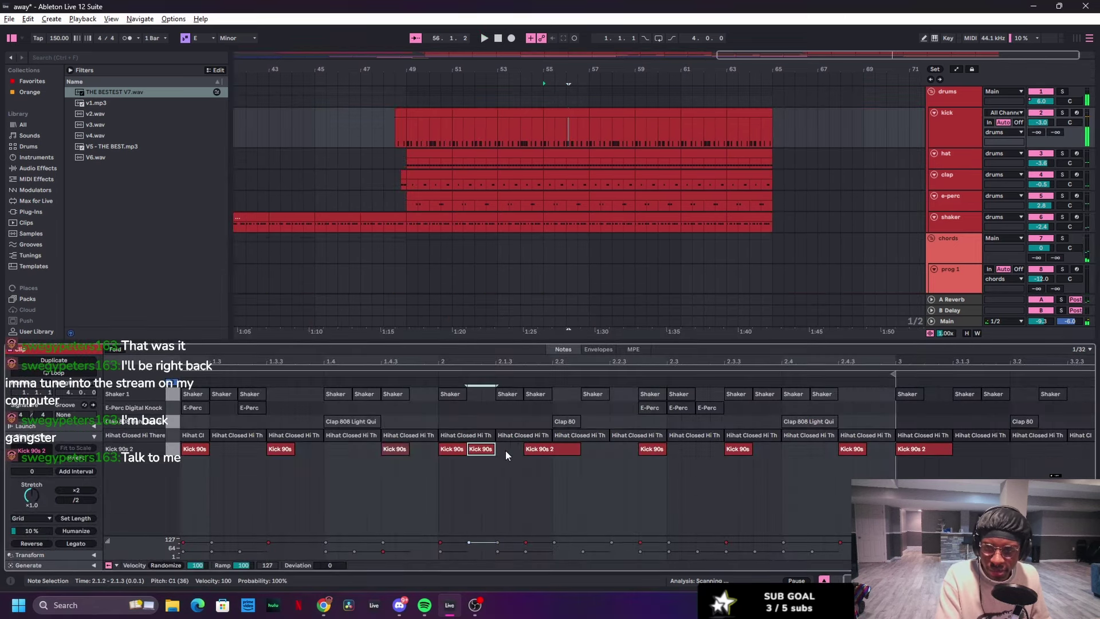
double_click(506, 449)
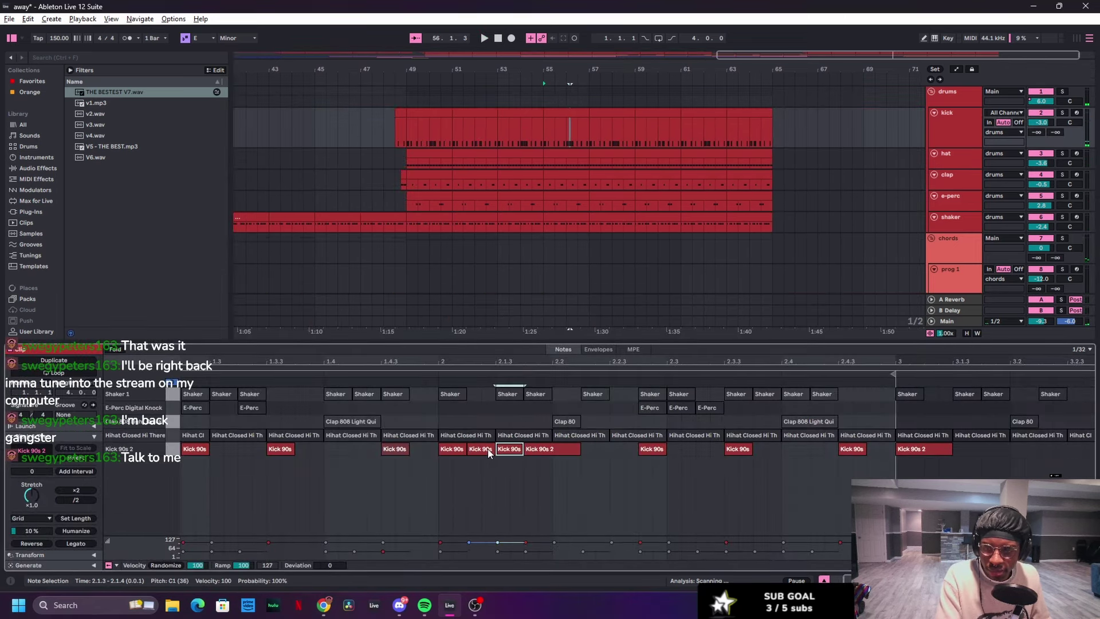
drag(488, 450, 473, 450)
key(space)
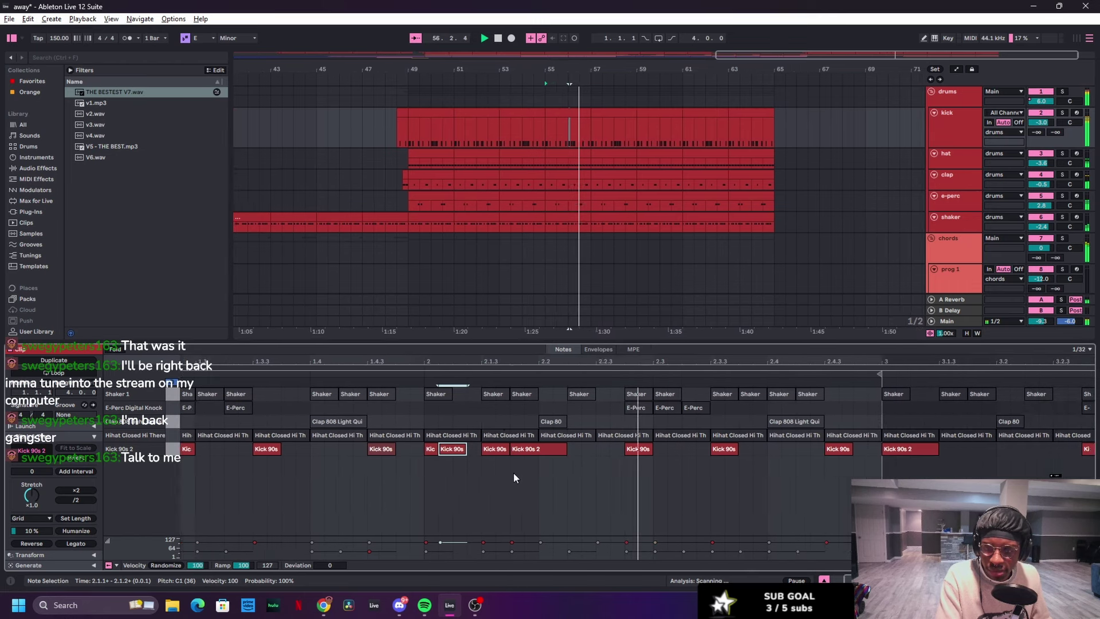
Step: Duplicate the edited kick section of bars 50.3 to 57 over the following bars and play from bar 49
drag(586, 135, 431, 136)
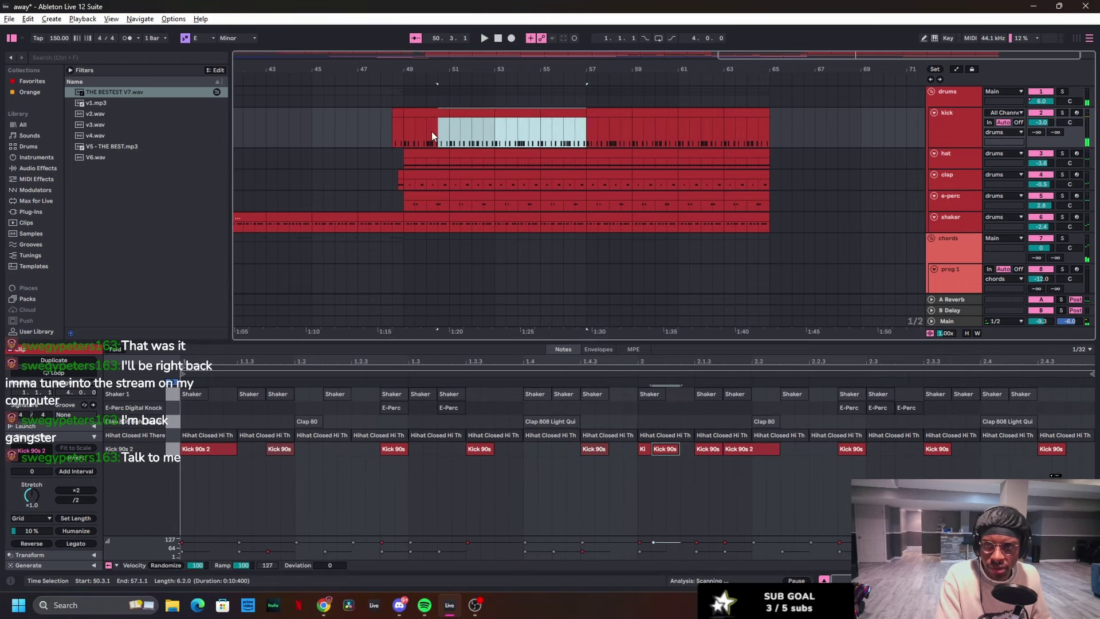
key(ctrl+d)
click(403, 133)
key(space)
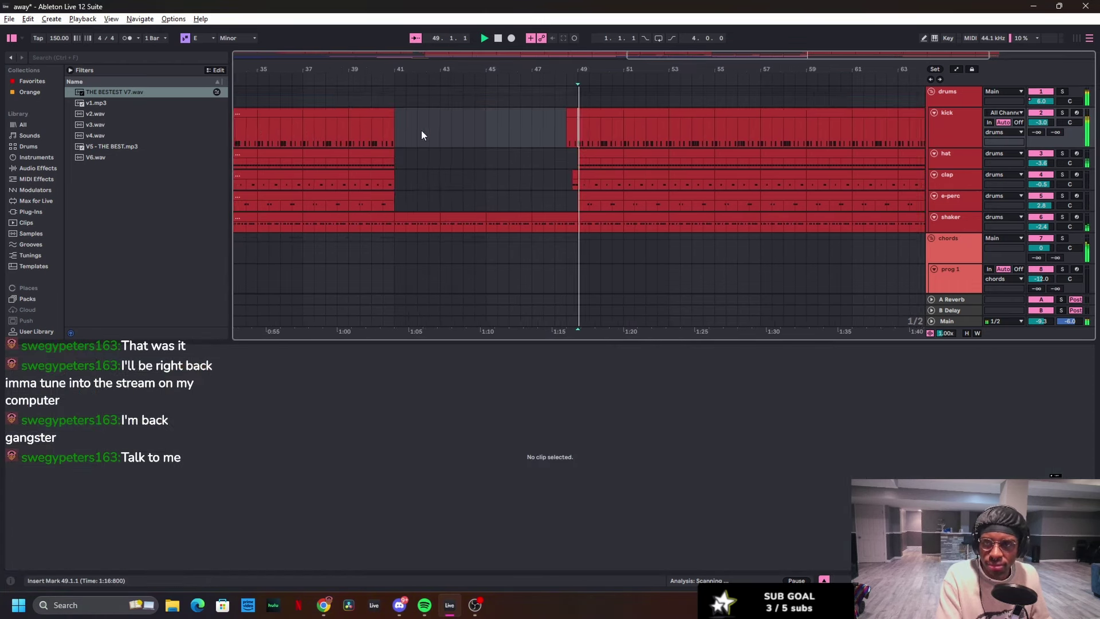
key(ctrl+alt+l)
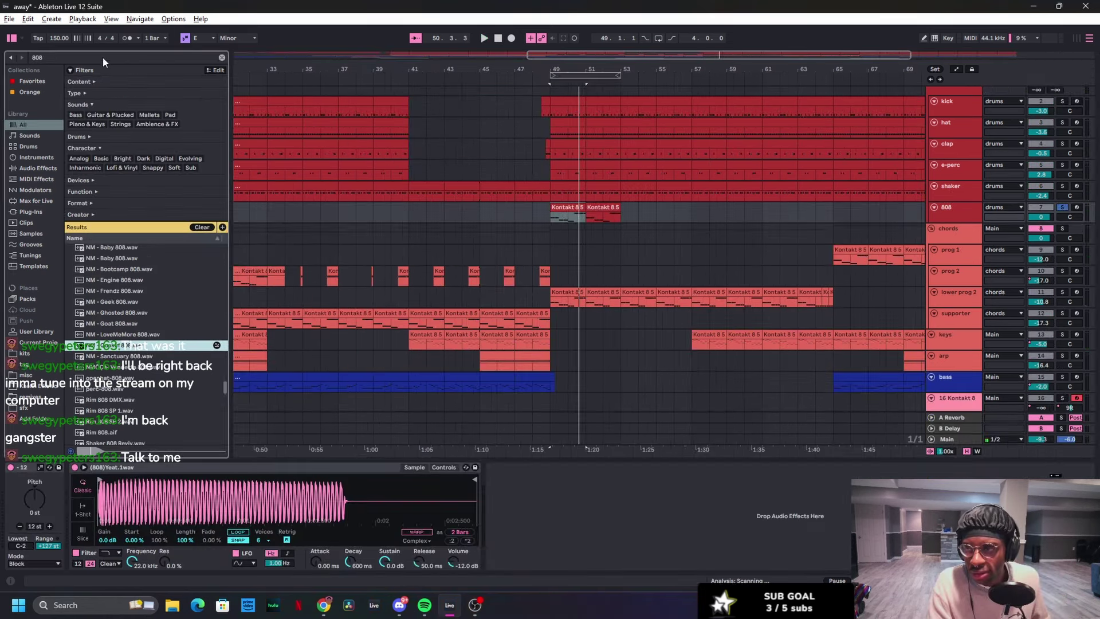
Step: Search the browser for "tom", load Tom High Rough into the 808 track's sampler and try a 12-semitone pitch shift
click(102, 58)
text(tom)
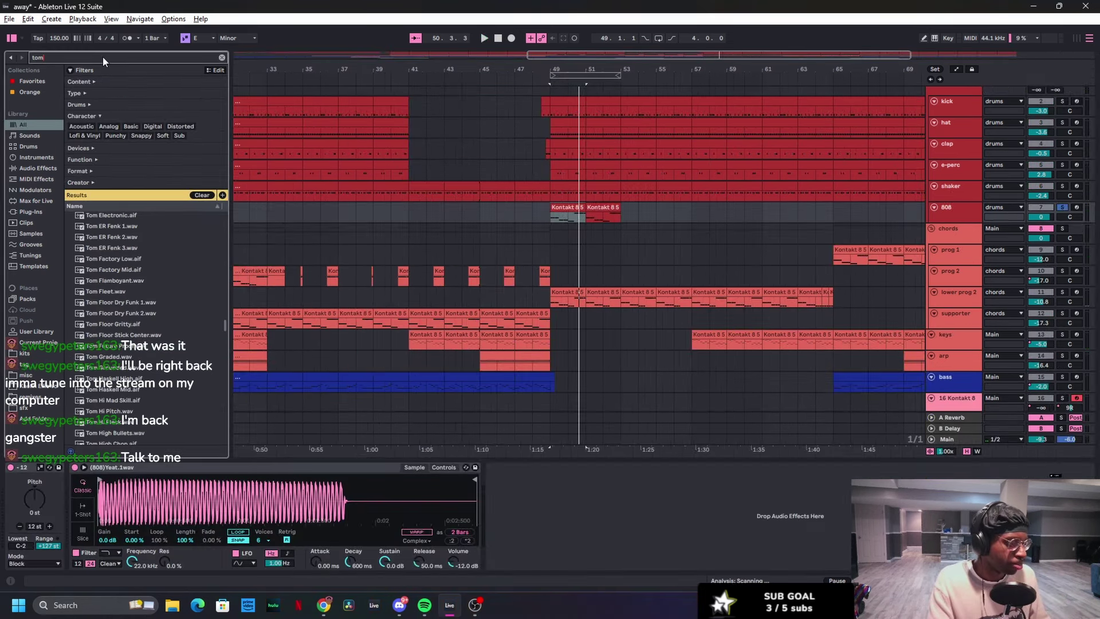
scroll(136, 388, down, 3)
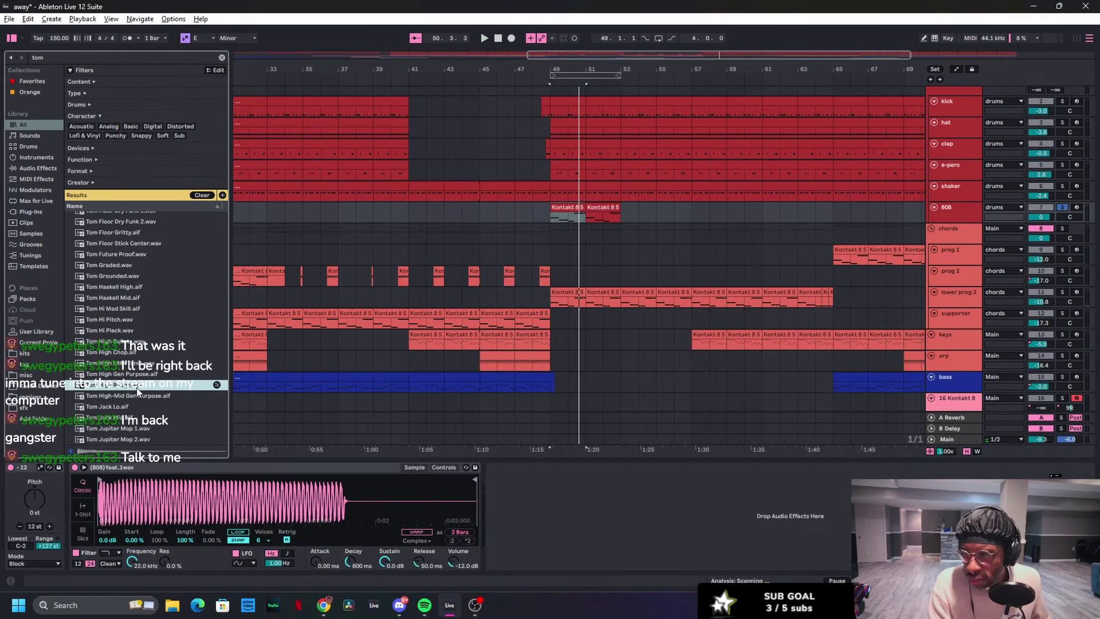
drag(136, 387, 235, 469)
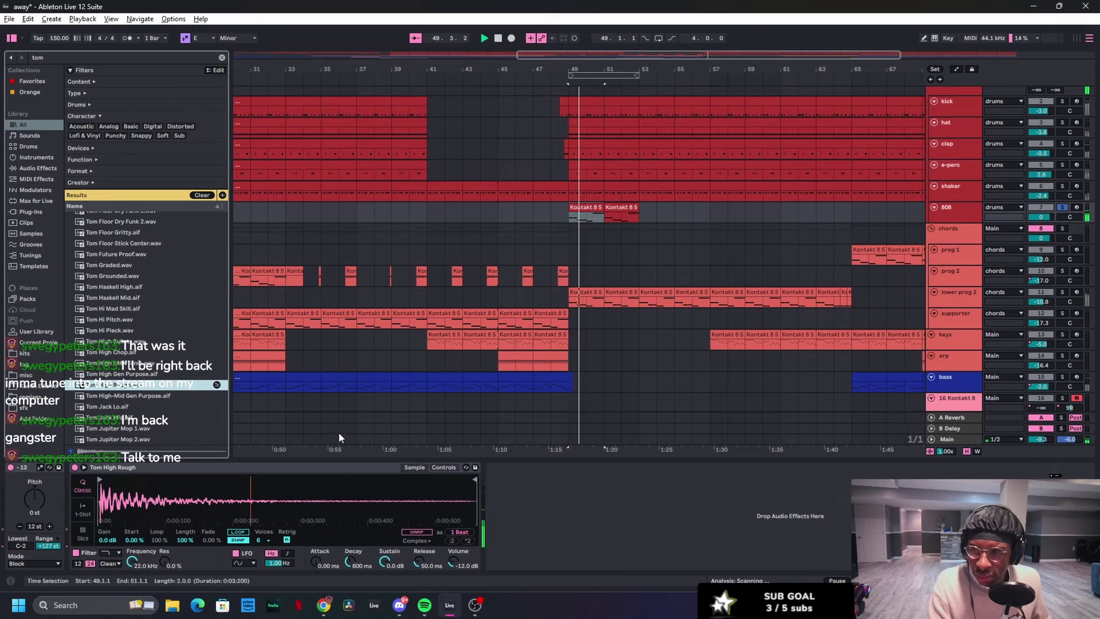
click(21, 526)
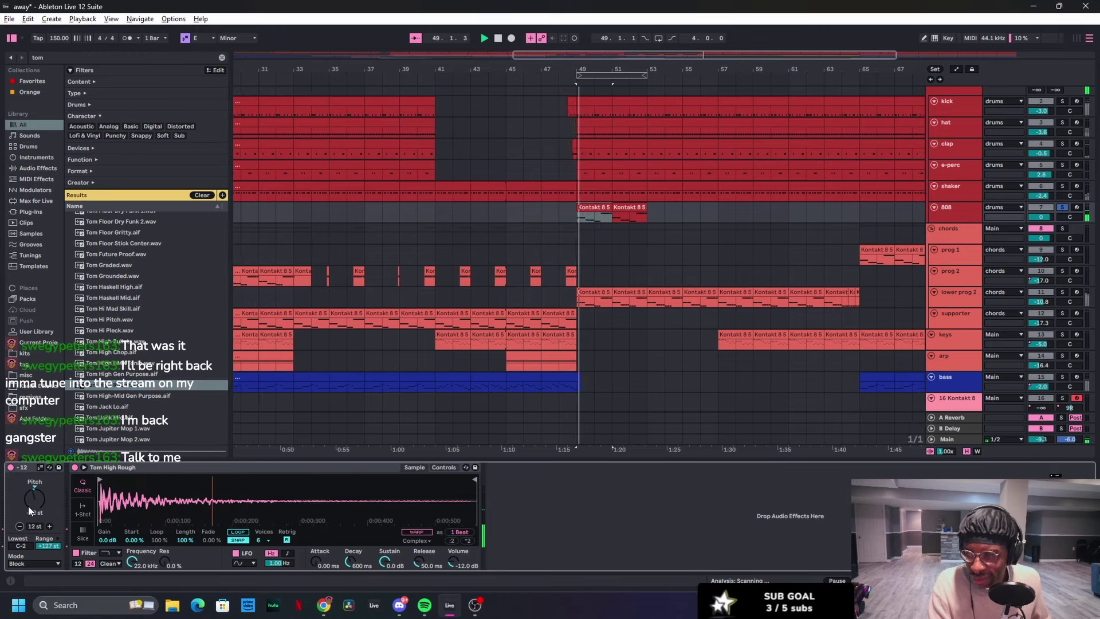
click(50, 527)
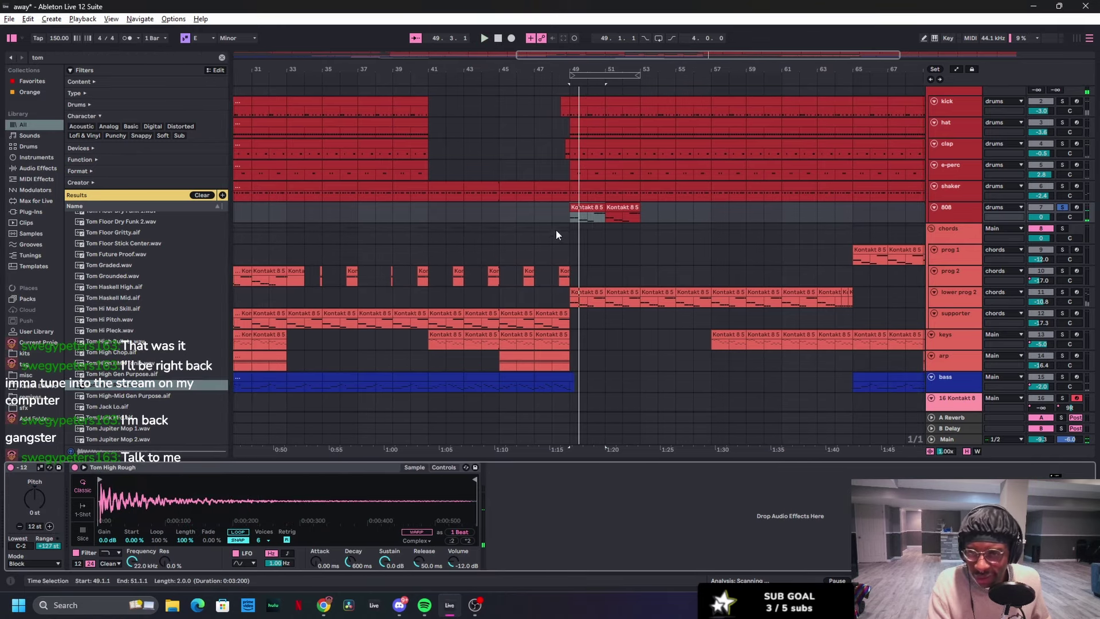
Step: Compare the tom sound on the 808 track within the full mix and soloed
click(1061, 207)
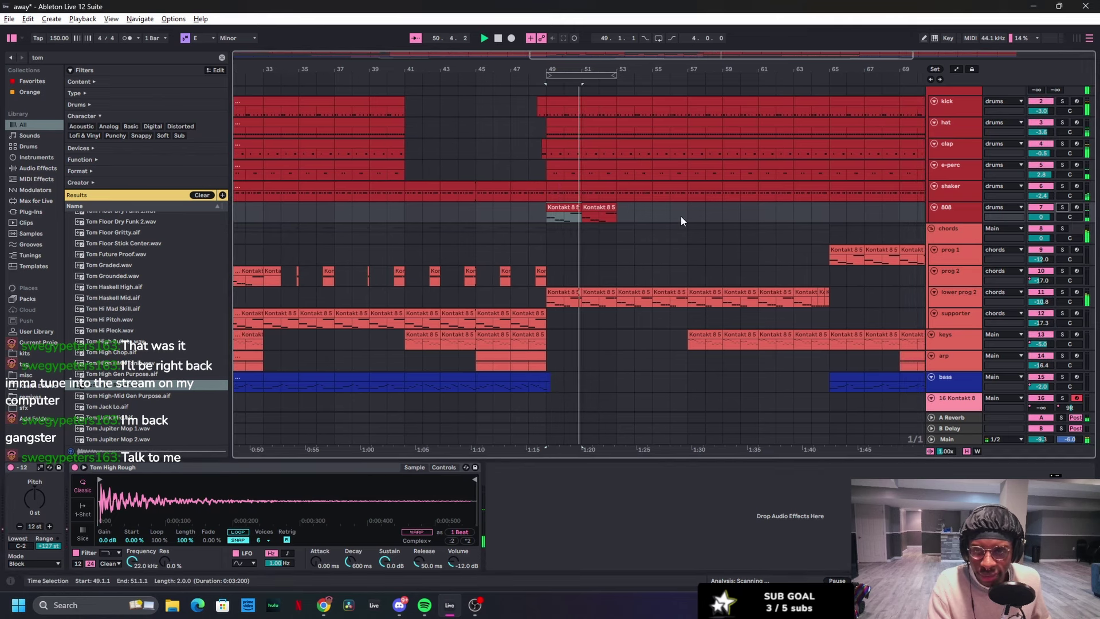
click(1065, 208)
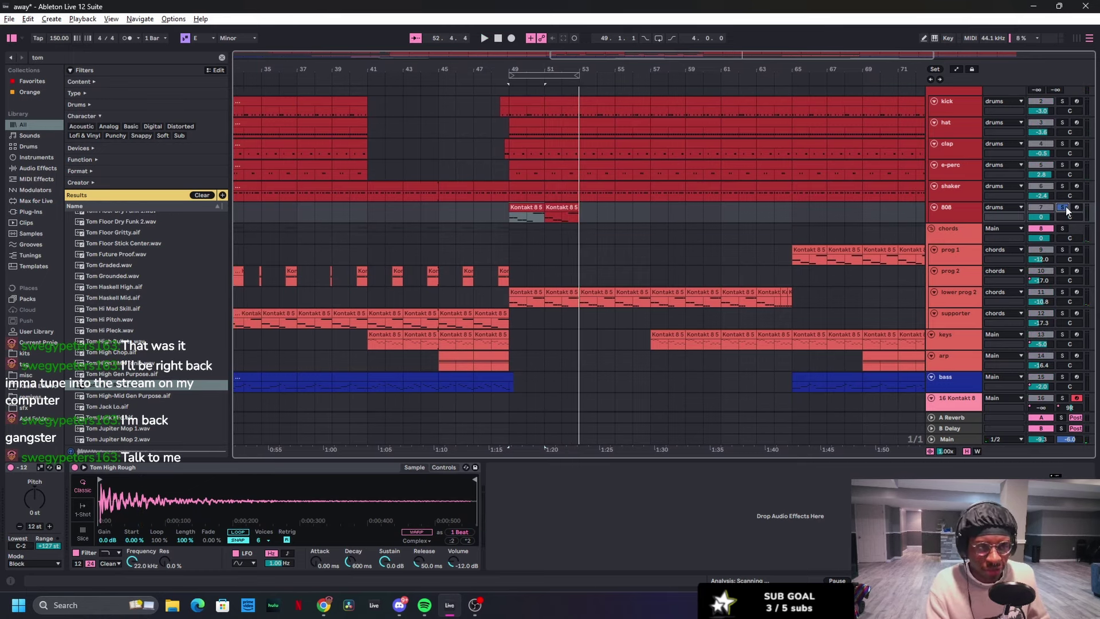
key(space)
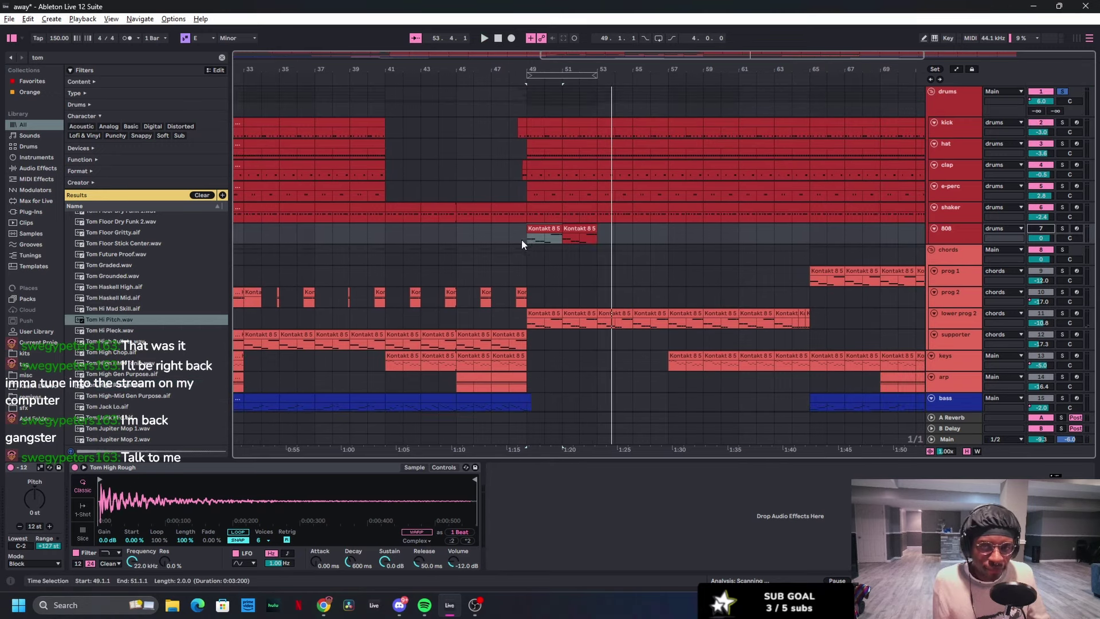
click(60, 56)
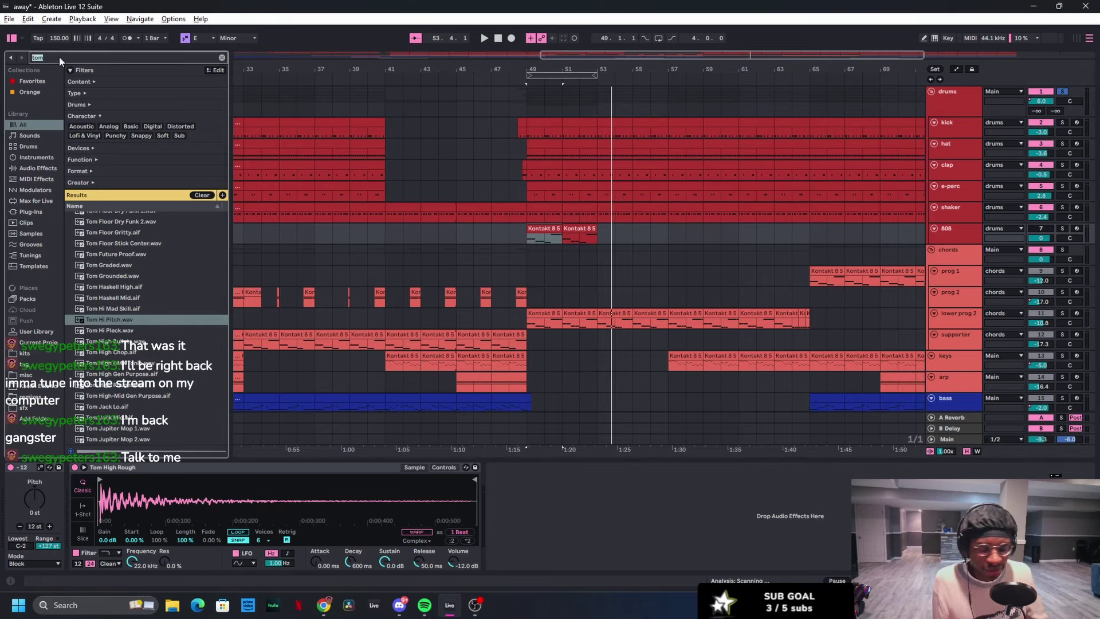
text(garba)
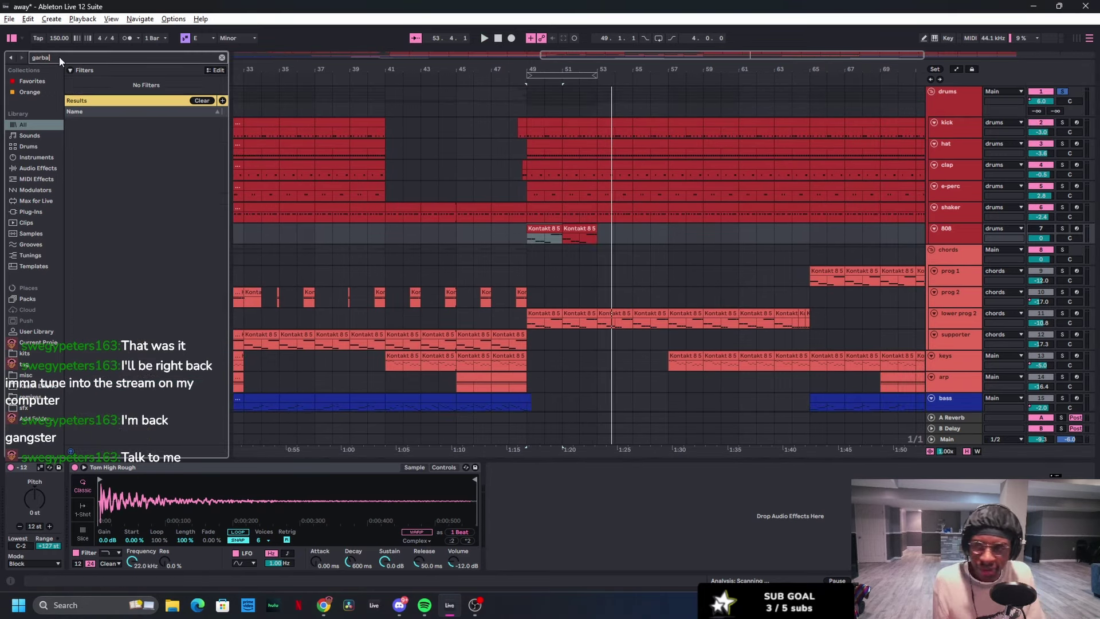
key(BackSpace)
key(BackSpace)
key(BackSpace)
key(BackSpace)
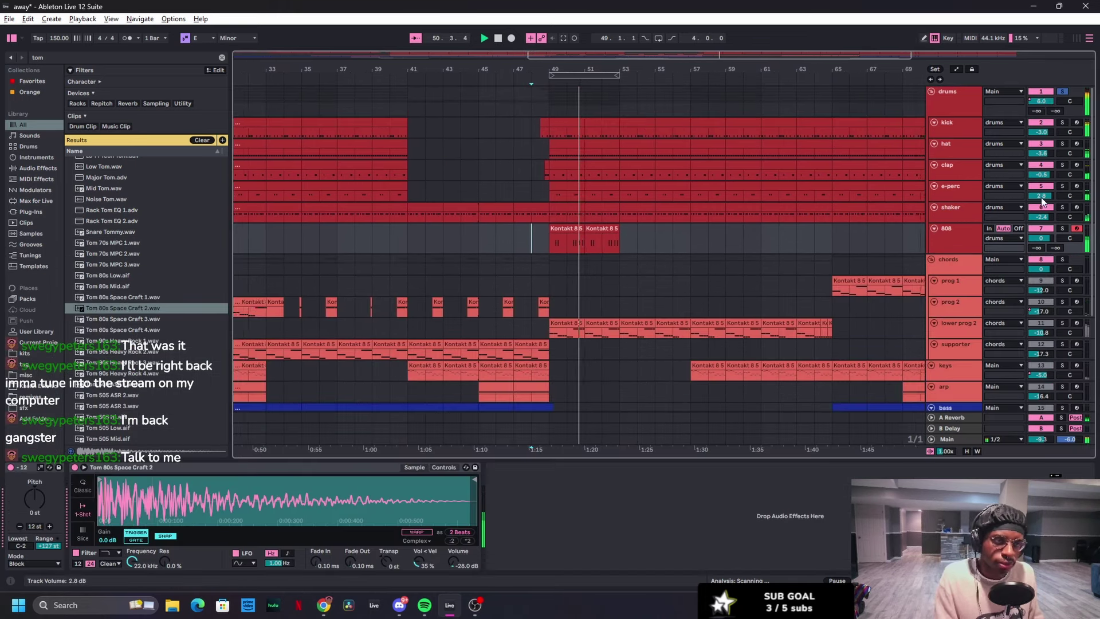
Step: Unsolo the drums group and duplicate the four-bar 808 section starting at bar 49 three times, filling the track up to bar 65
click(1056, 92)
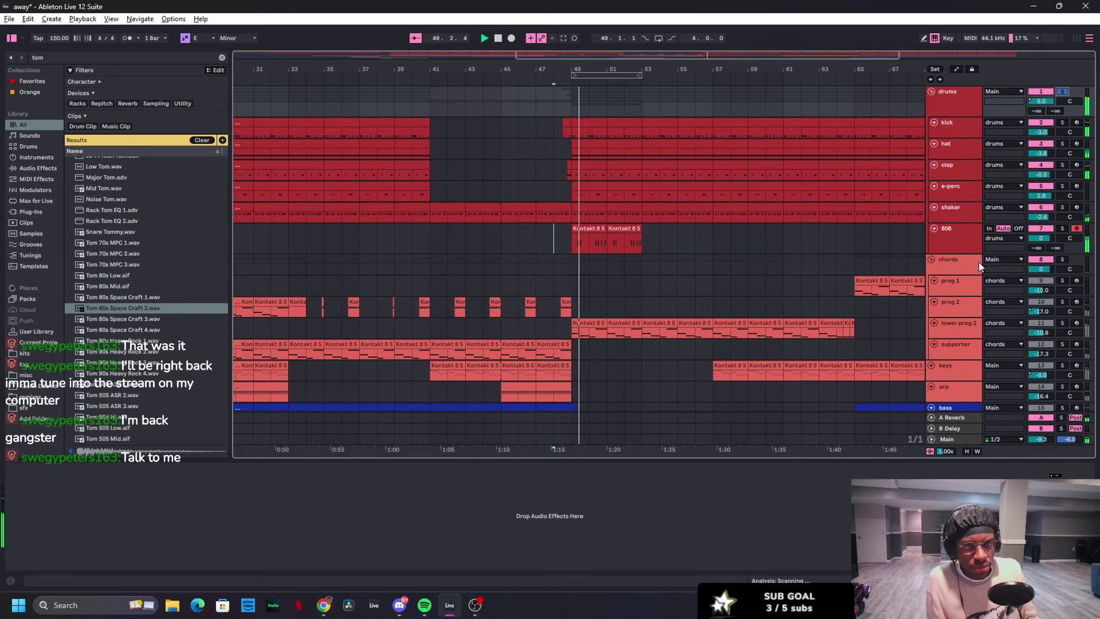
click(1061, 92)
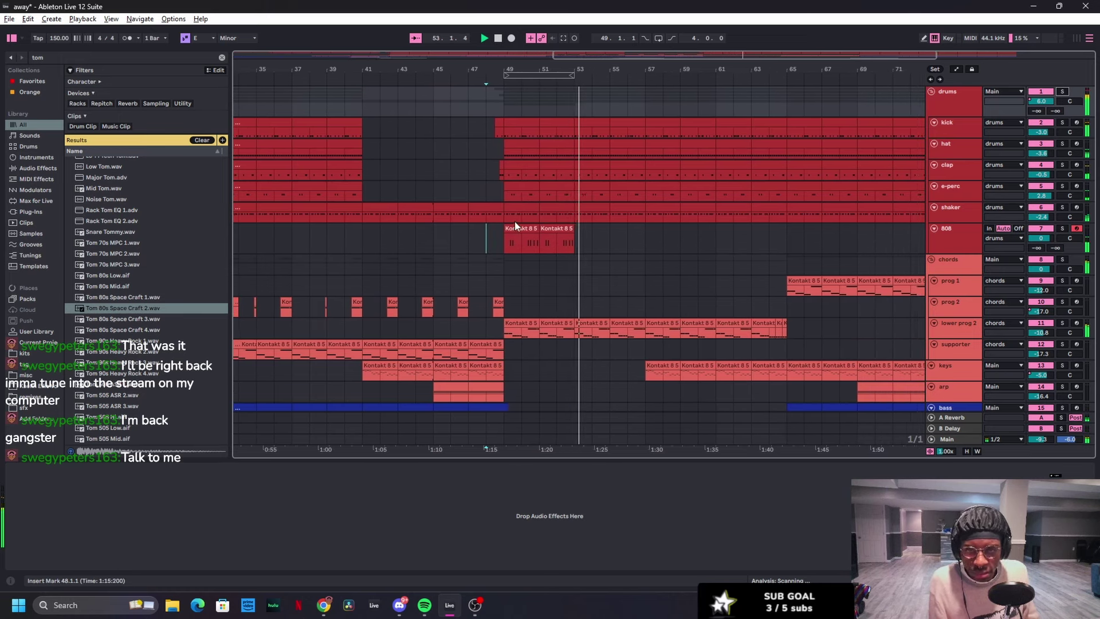
drag(498, 239, 561, 241)
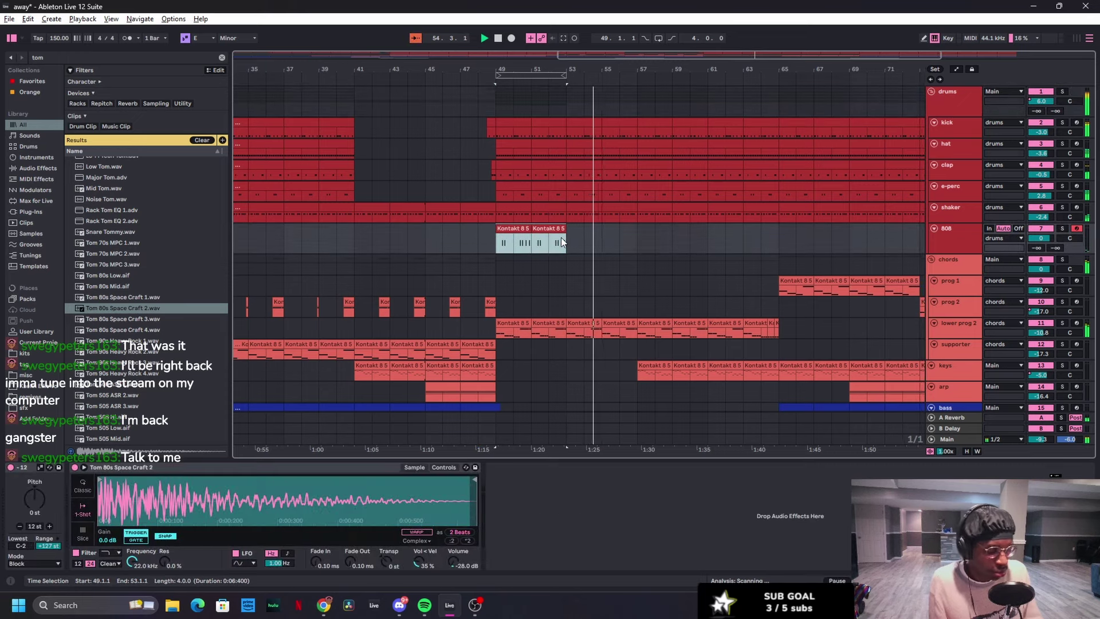
key(ctrl+d)
key(ctrl+d)
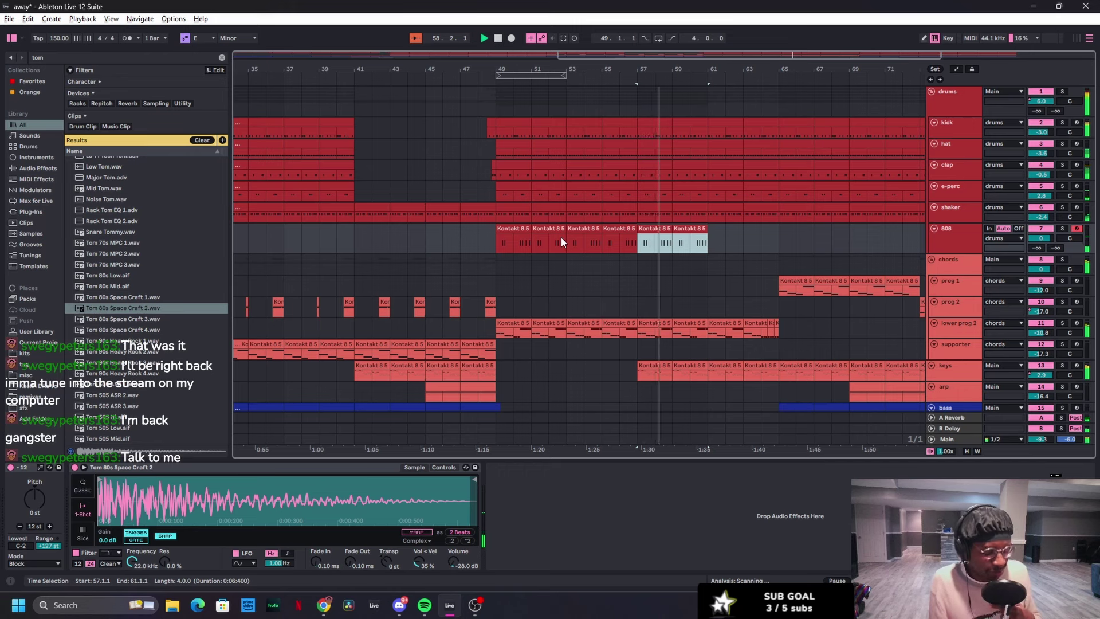
key(ctrl+d)
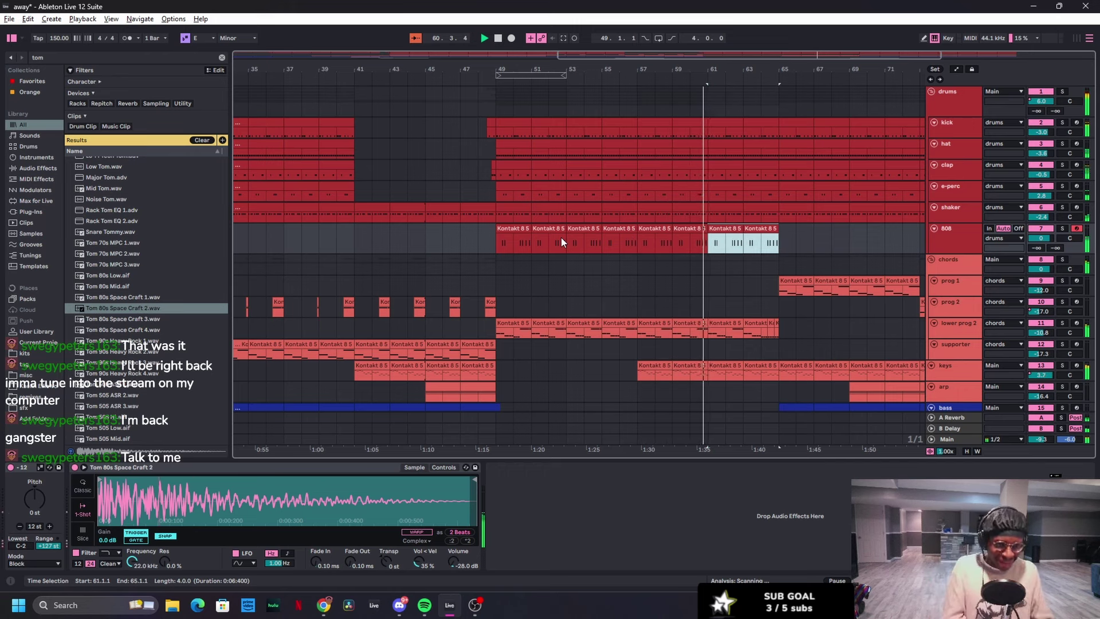
Step: Play the end of the 808 section around bar 63 and check how it leads into bar 65
click(948, 245)
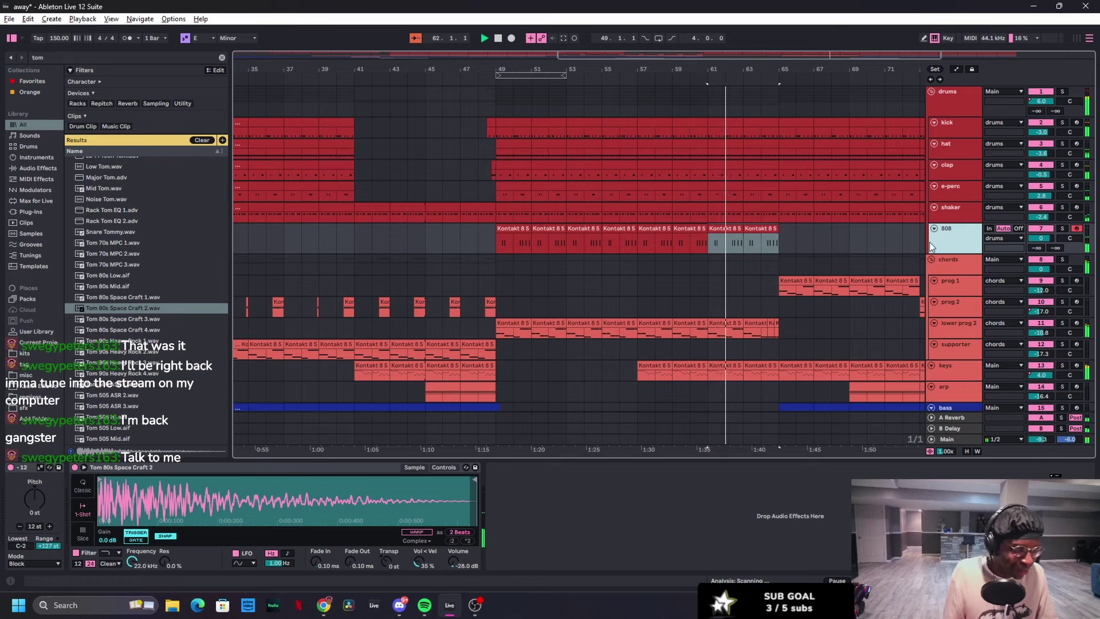
key(h)
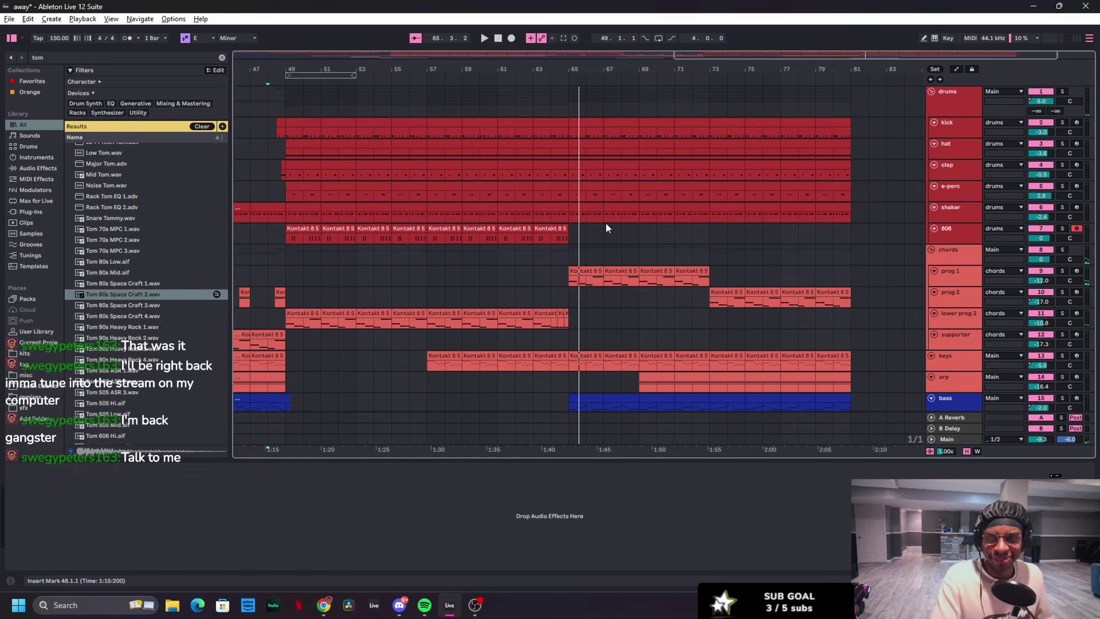
click(533, 238)
key(space)
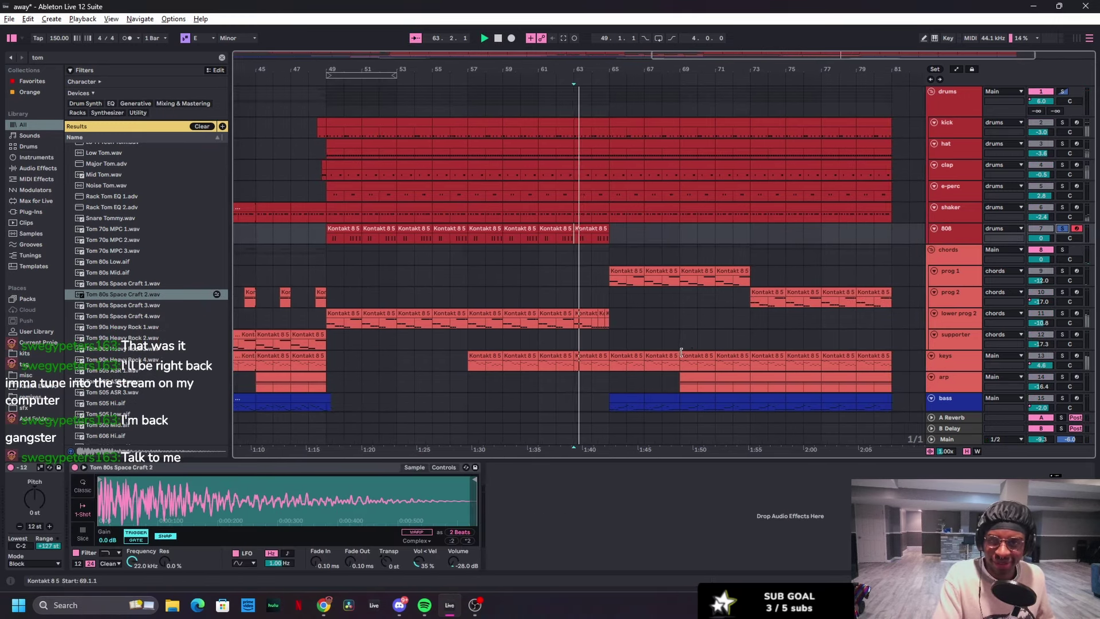
key(space)
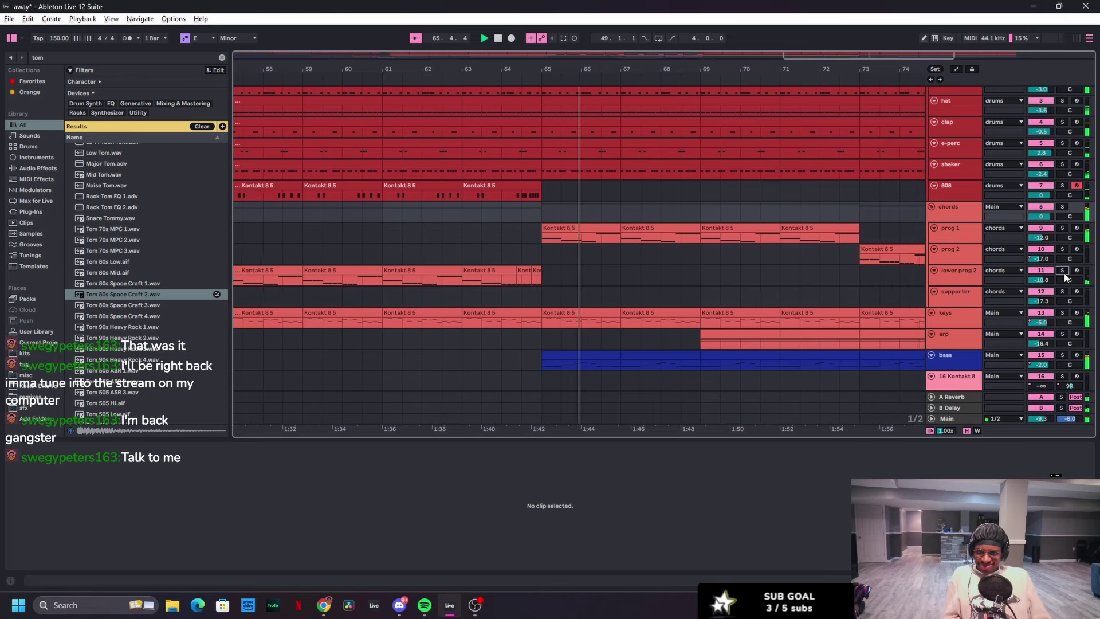
Step: Enlarge the white noise FX track, play it from bar 64 and select its middle section from 65.1.1 to 67.3.1
scroll(628, 304, down, 4)
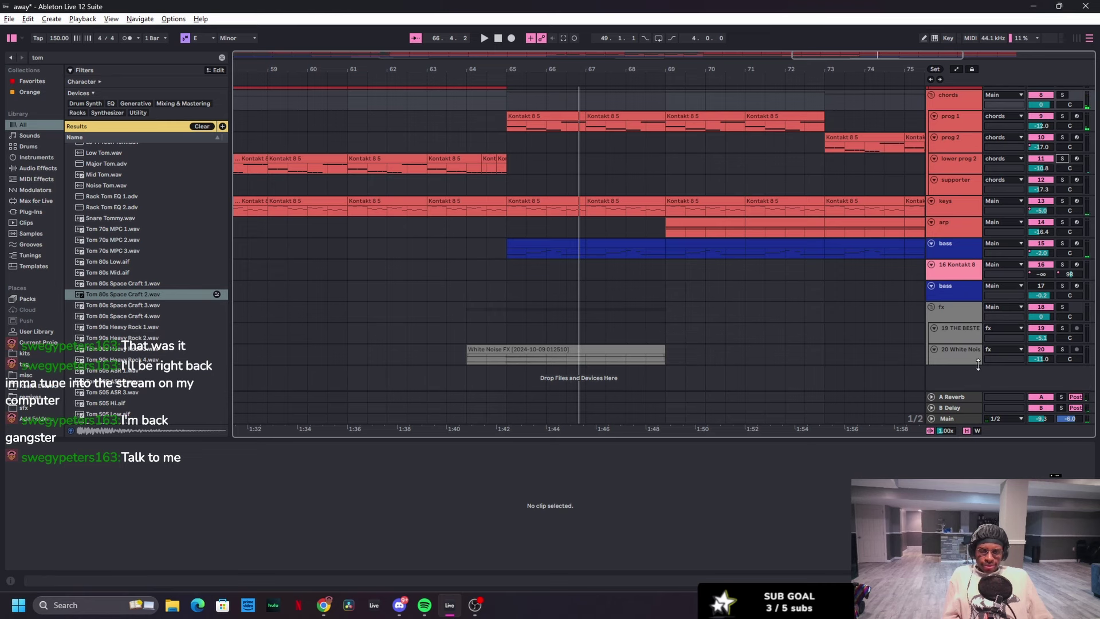
drag(978, 365, 953, 453)
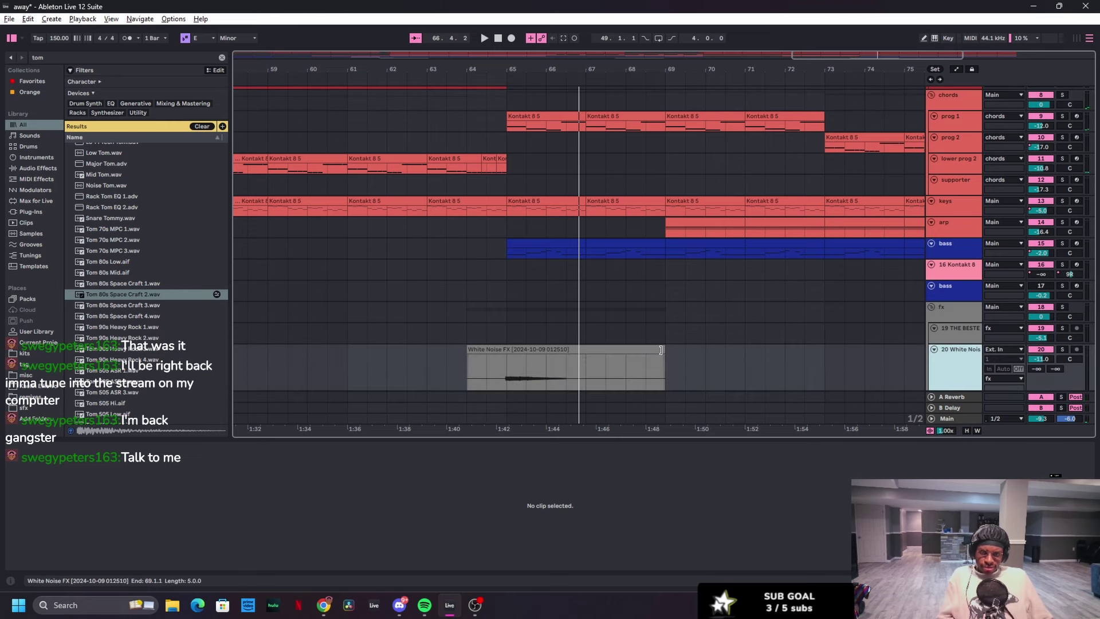
click(472, 370)
key(space)
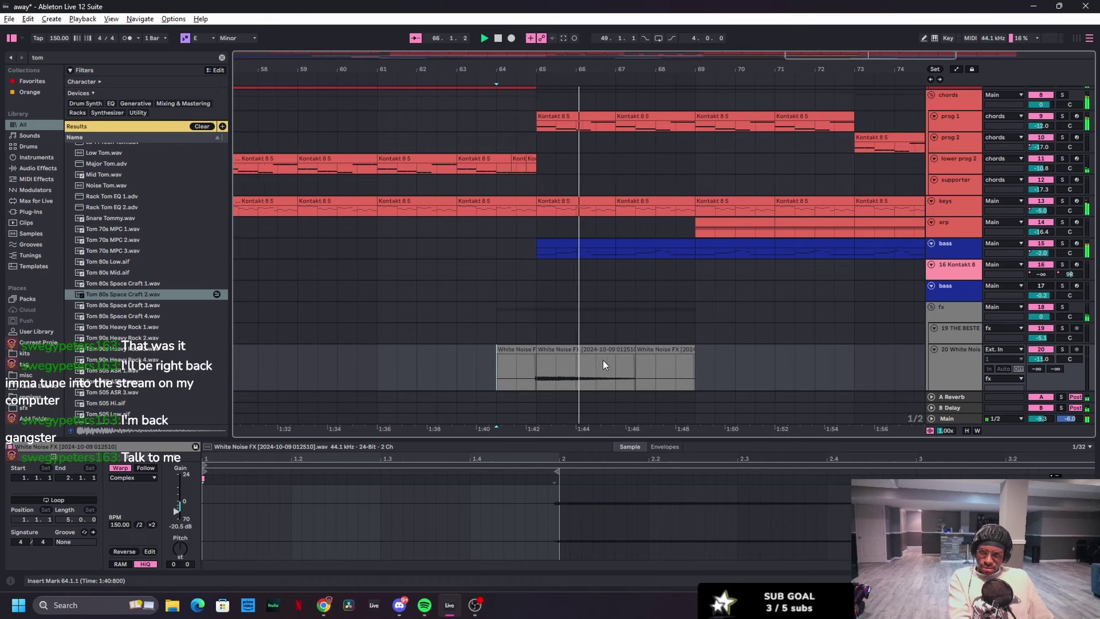
click(530, 358)
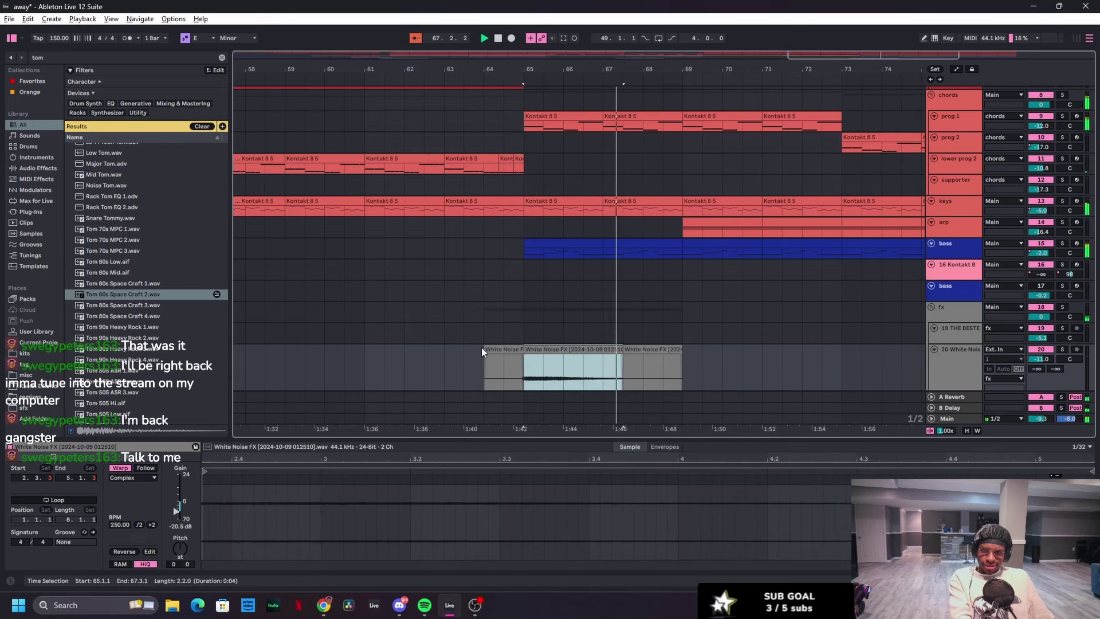
key(space)
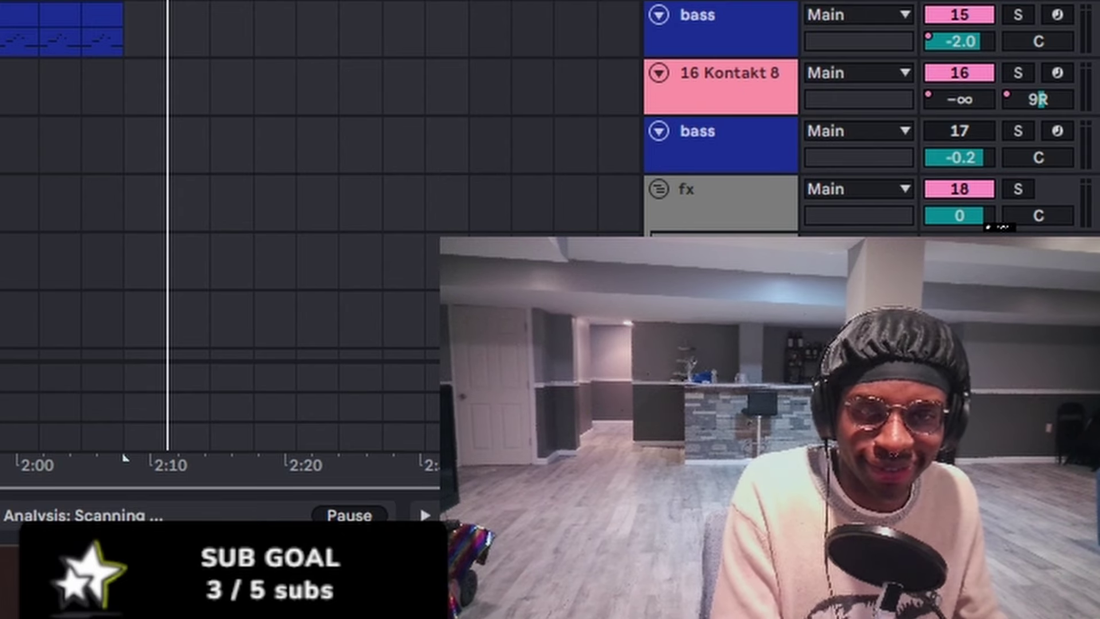
Step: Duplicate the kick, 808 and lower prog 2 parts over bars 81 to 97 and play from bar 79
key(ctrl+d)
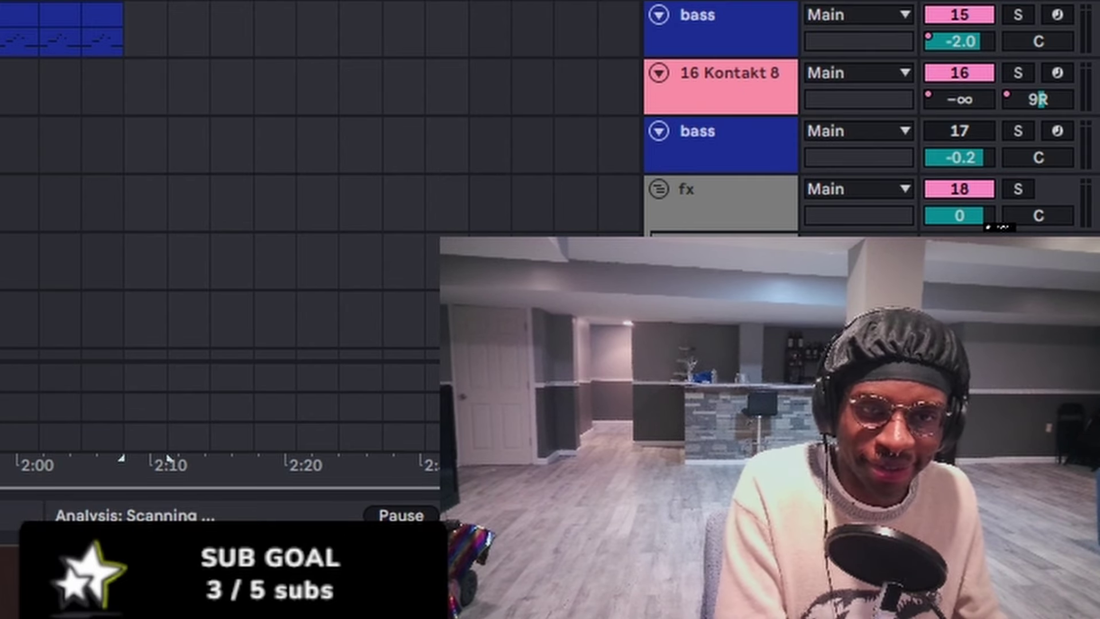
key(space)
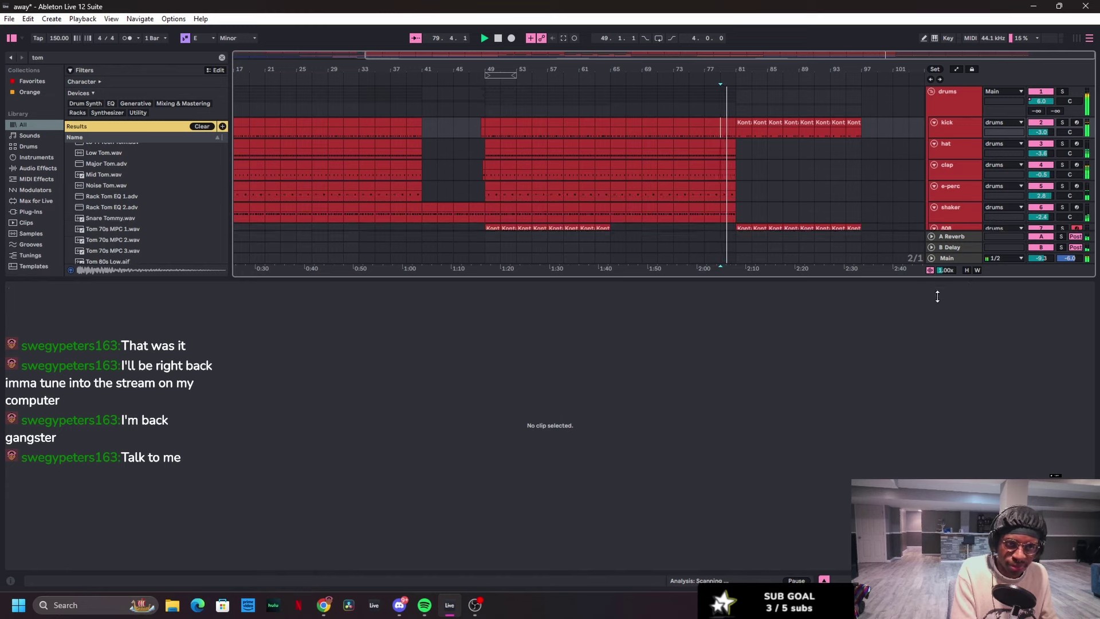
drag(937, 296, 928, 538)
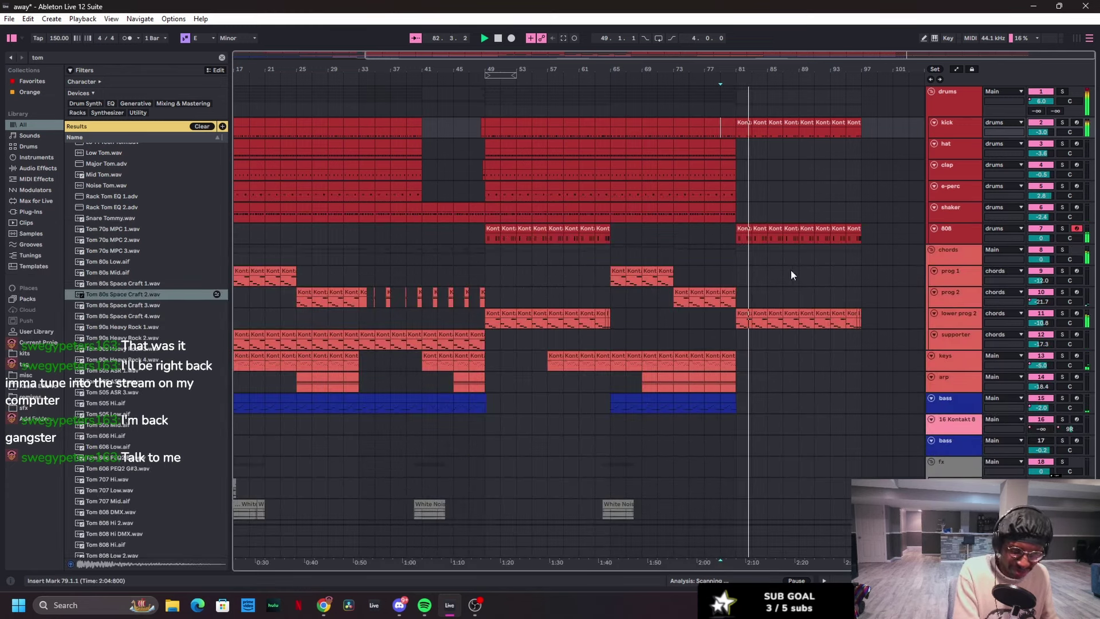
click(720, 171)
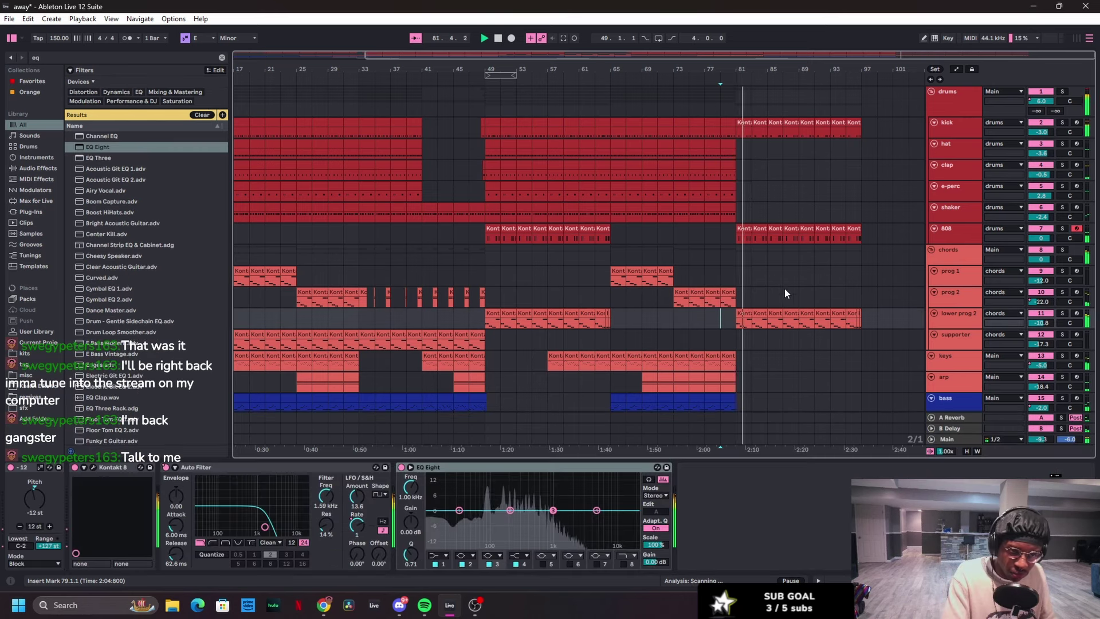
Step: Remove the kick and 808 from bar 81 and play the new section from 81.1.1
drag(741, 129, 753, 233)
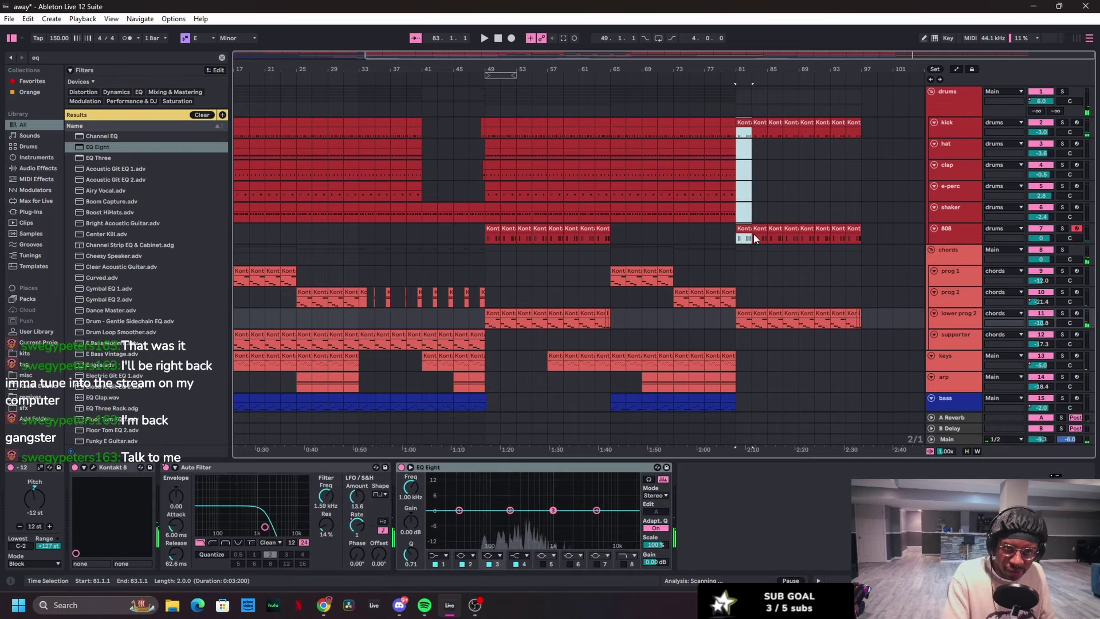
click(745, 137)
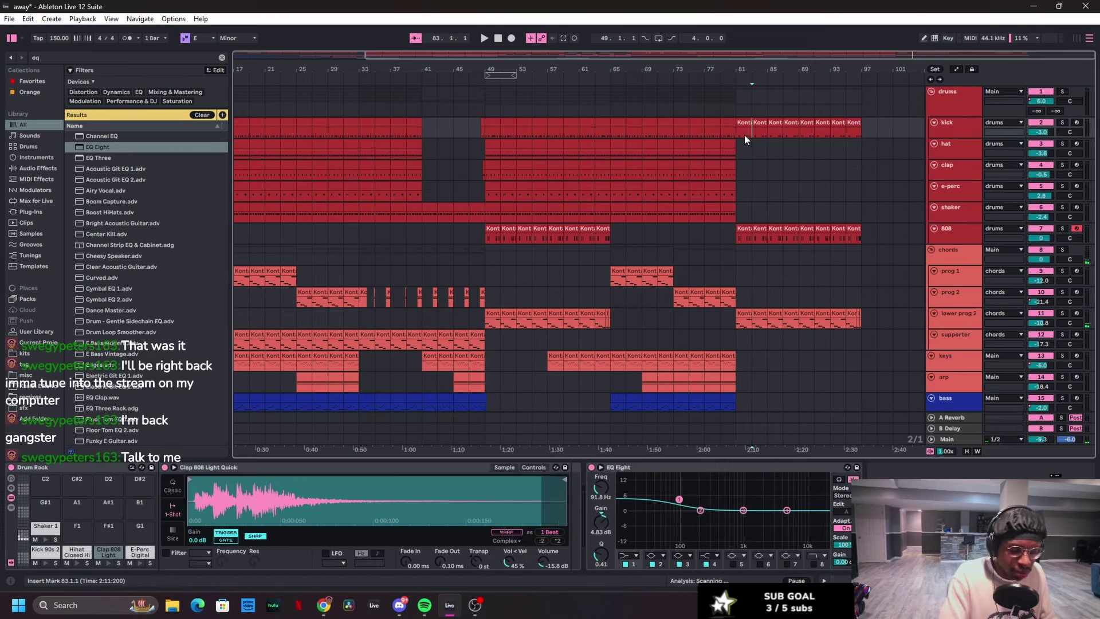
drag(739, 136, 741, 230)
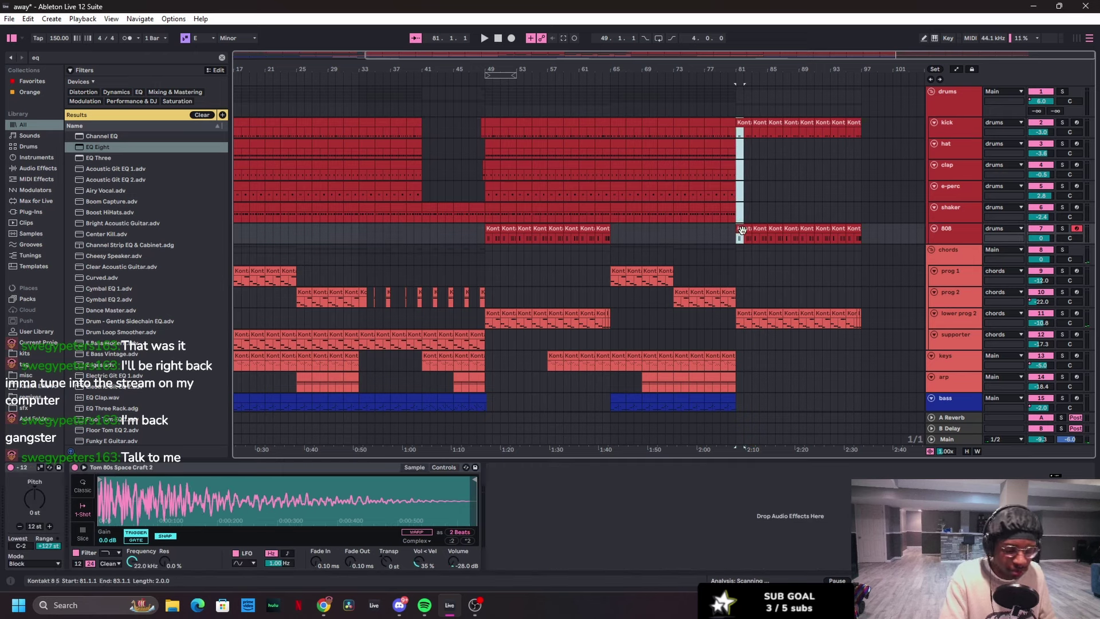
click(738, 233)
key(space)
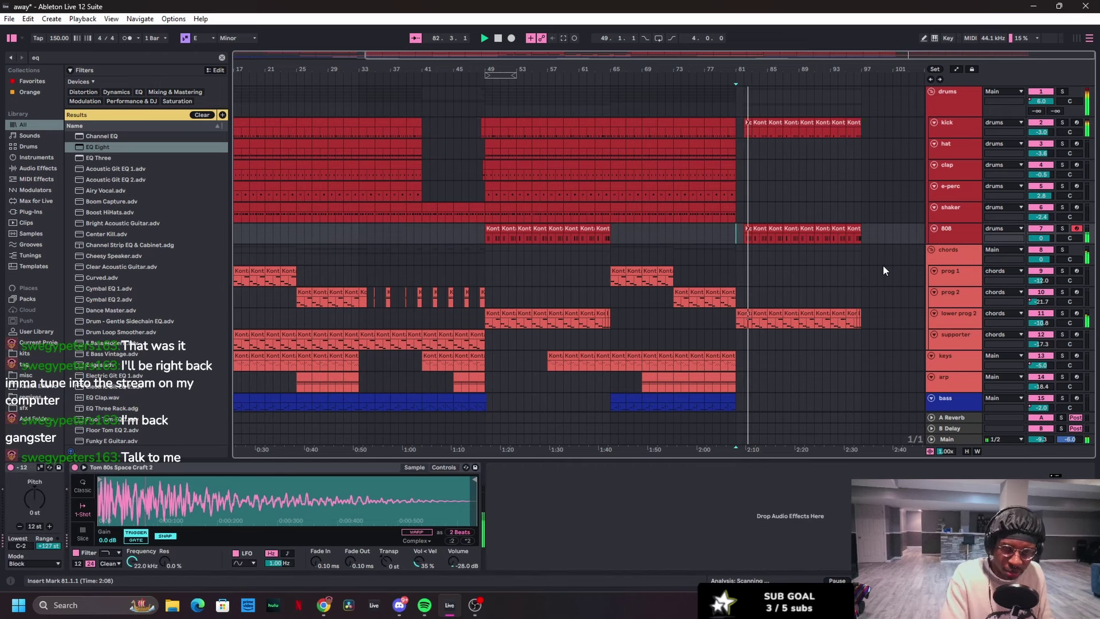
key(space)
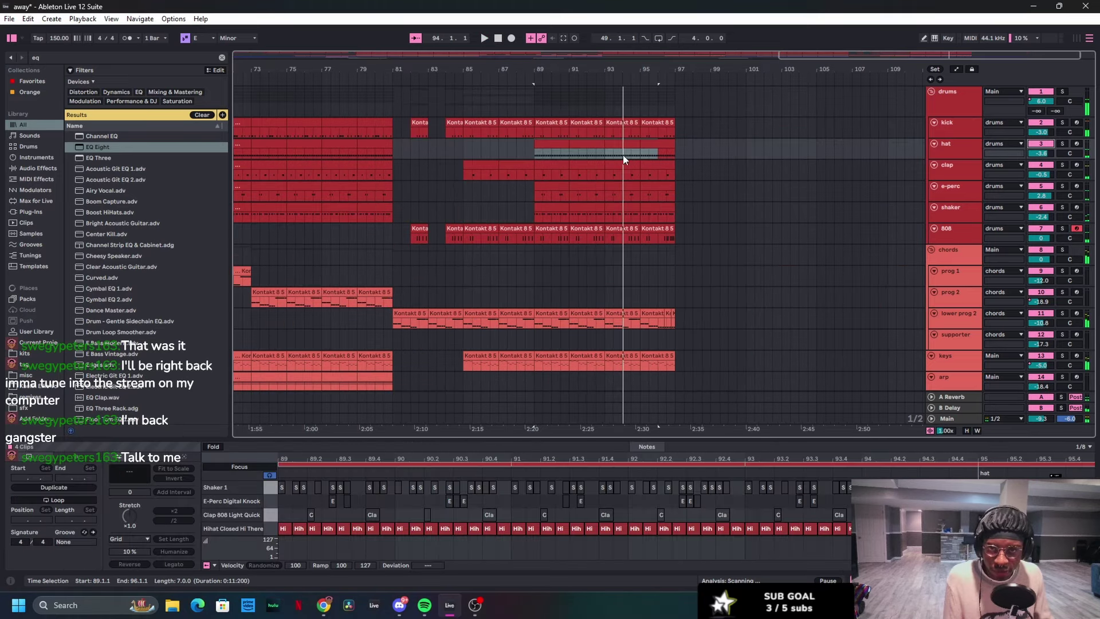
Step: Delete the hat part between bars 89 and 93 and start playback from bar 81
drag(606, 154, 535, 150)
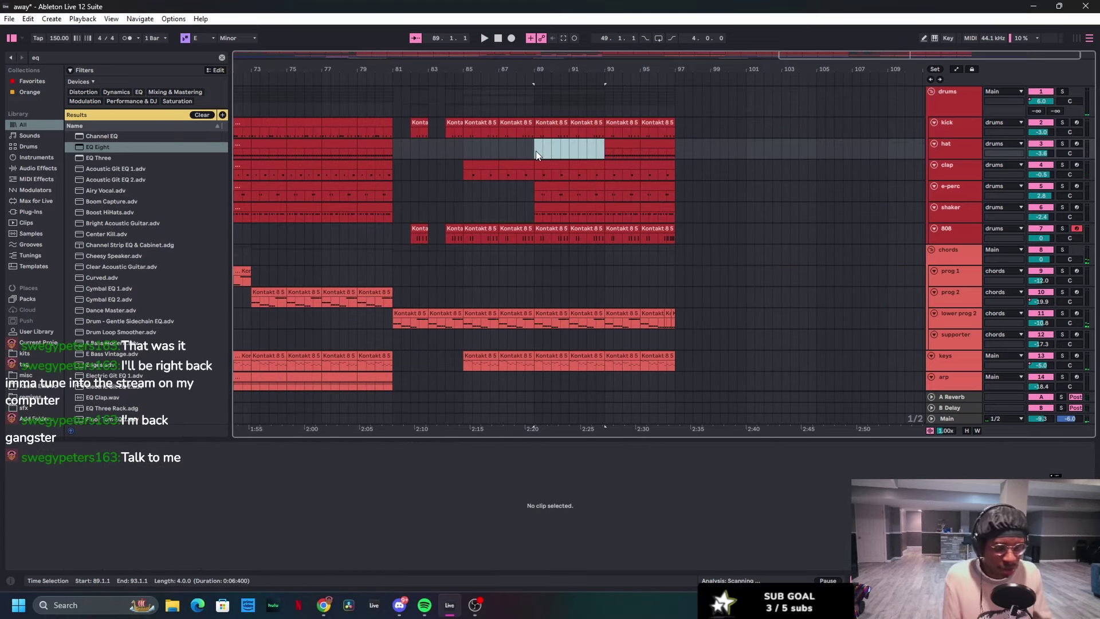
click(388, 235)
key(space)
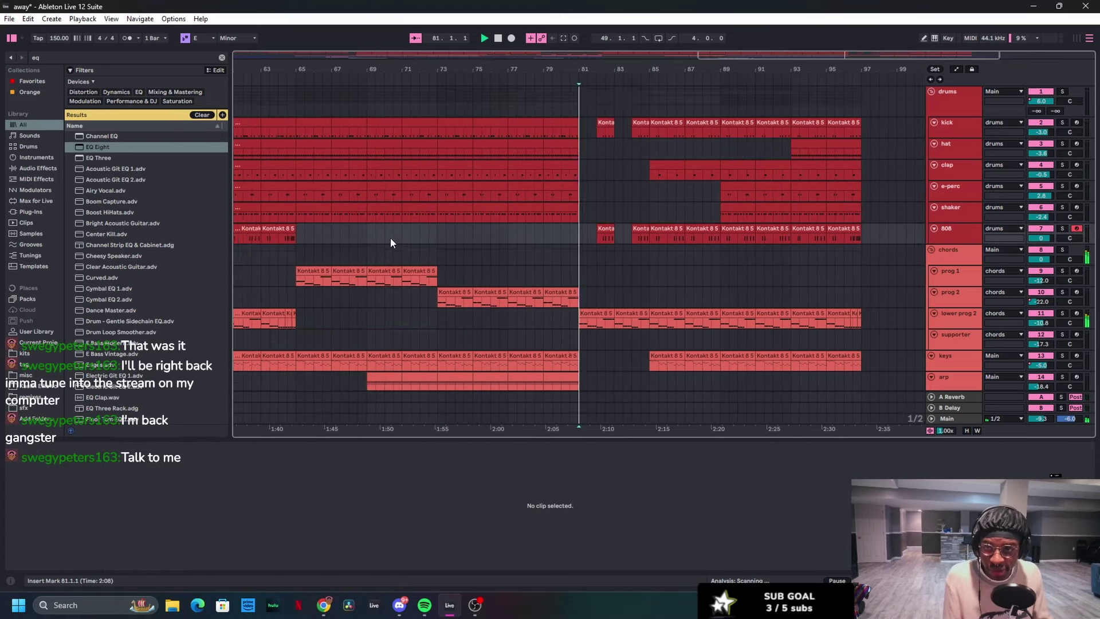
Step: Listen to the new section through bar 97 and examine its layers across the drum, chord, keys and bass tracks
scroll(651, 245, down, 5)
scroll(652, 242, up, 5)
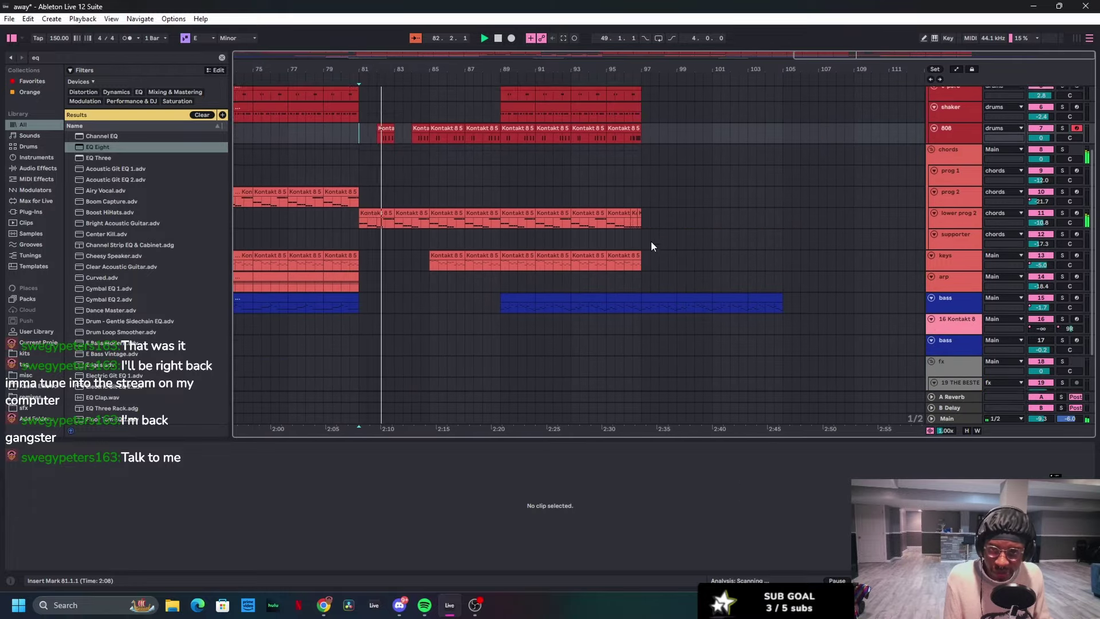
scroll(779, 284, down, 3)
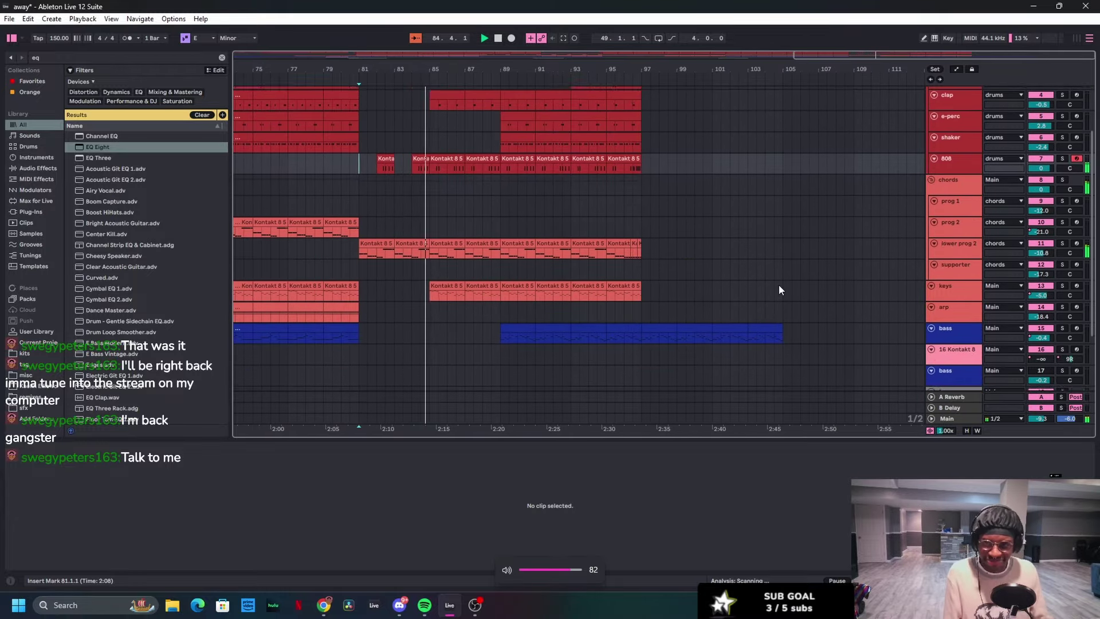
scroll(778, 285, up, 1)
scroll(573, 275, up, 2)
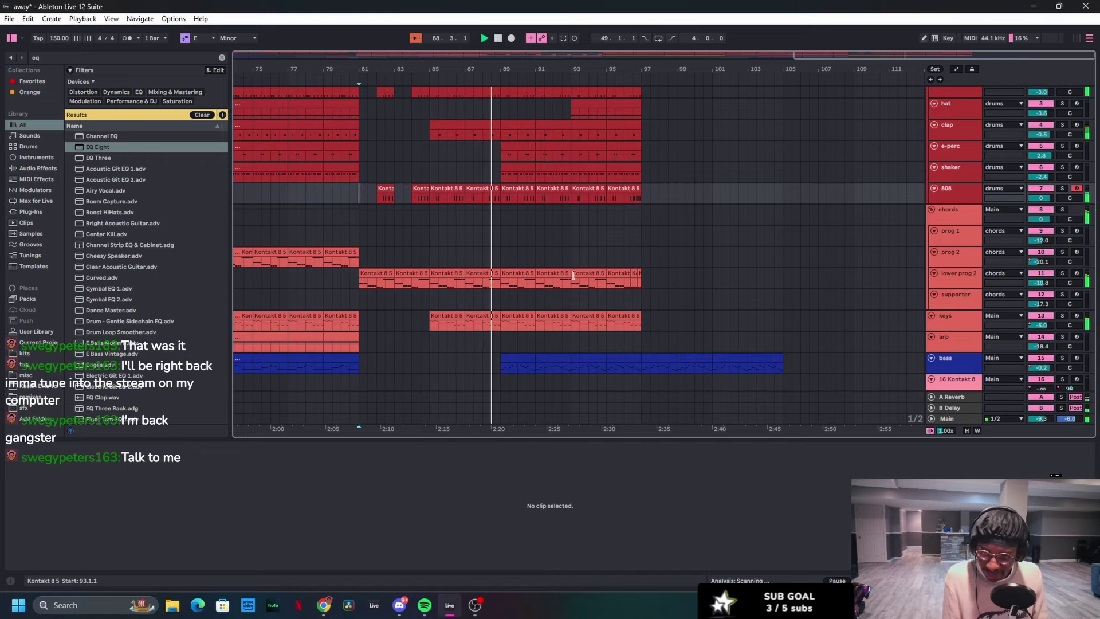
scroll(573, 275, up, 2)
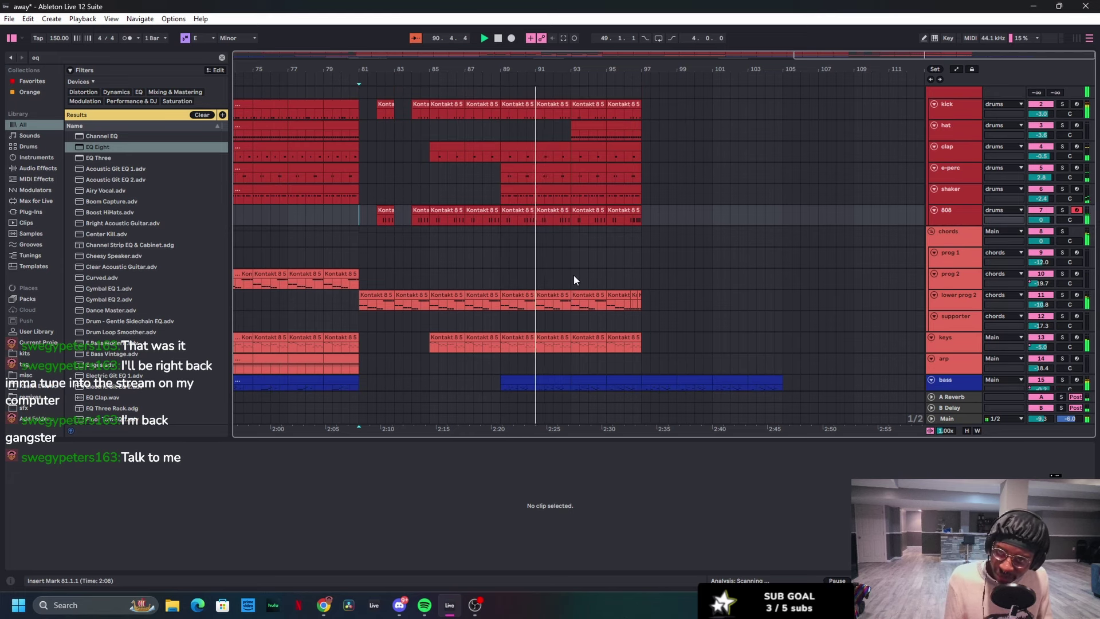
scroll(574, 275, down, 1)
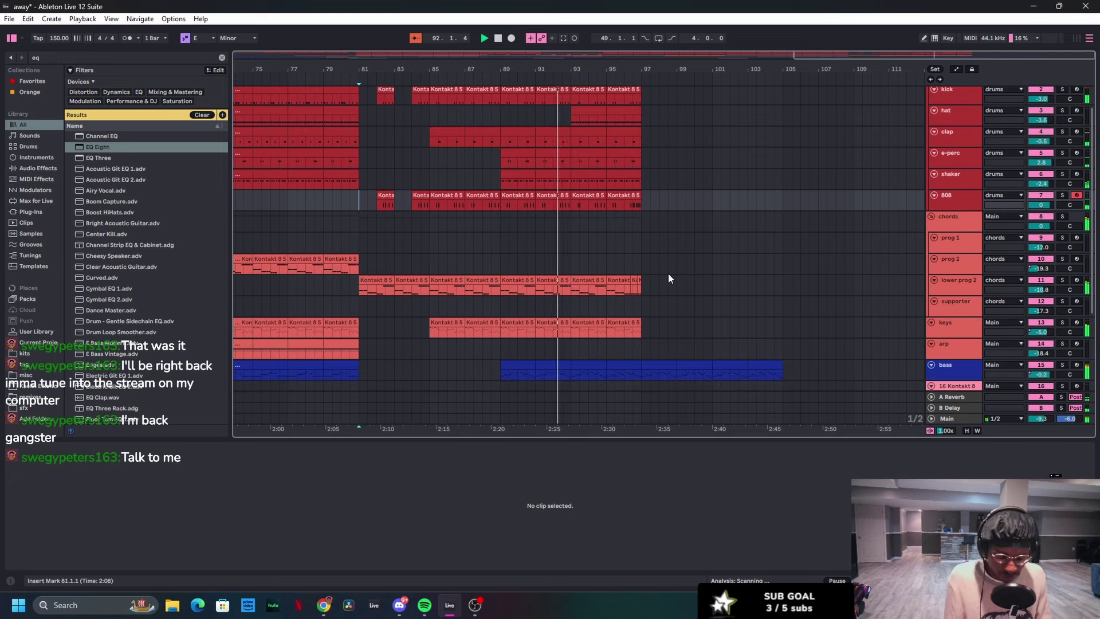
scroll(668, 273, down, 1)
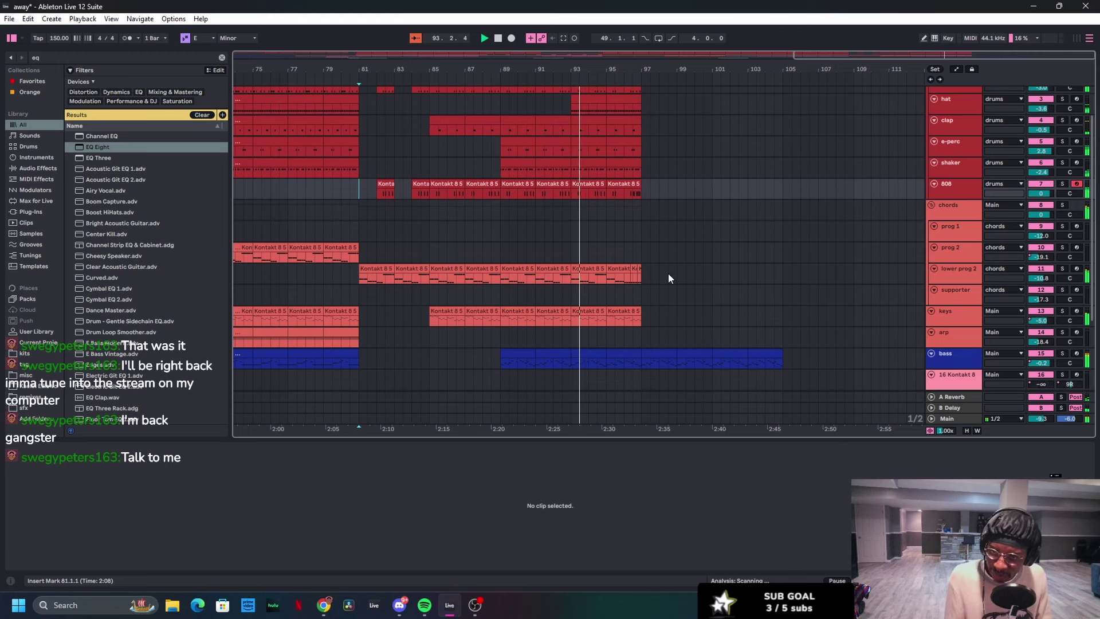
scroll(668, 279, up, 1)
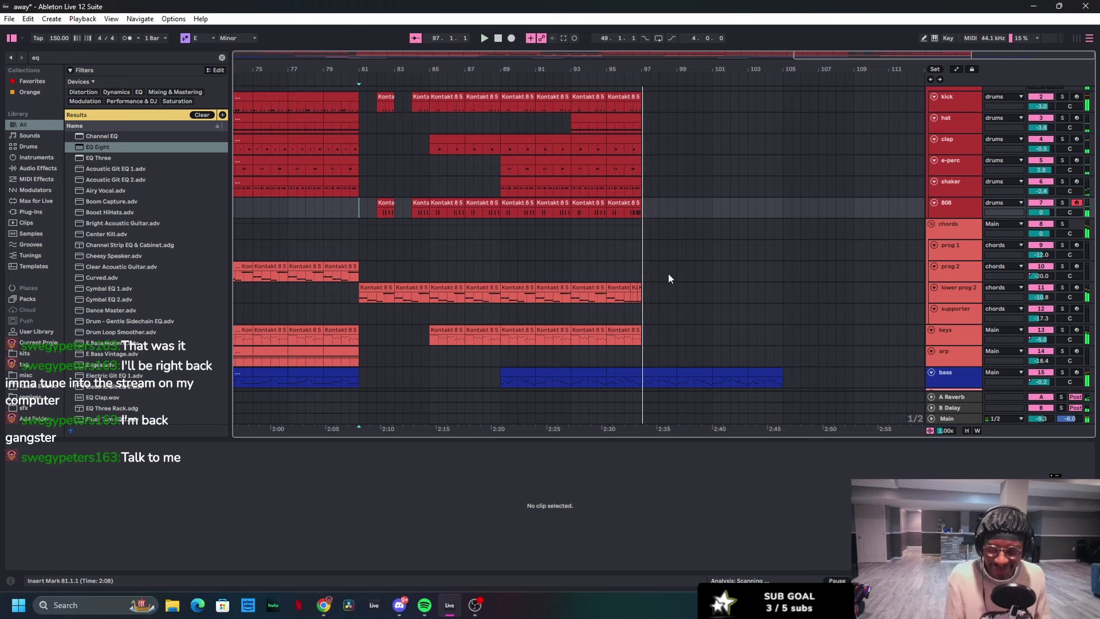
Step: Duplicate the drum and 808 parts after bar 97 through bar 101 and select the new bars from 97 to 101
scroll(637, 183, up, 1)
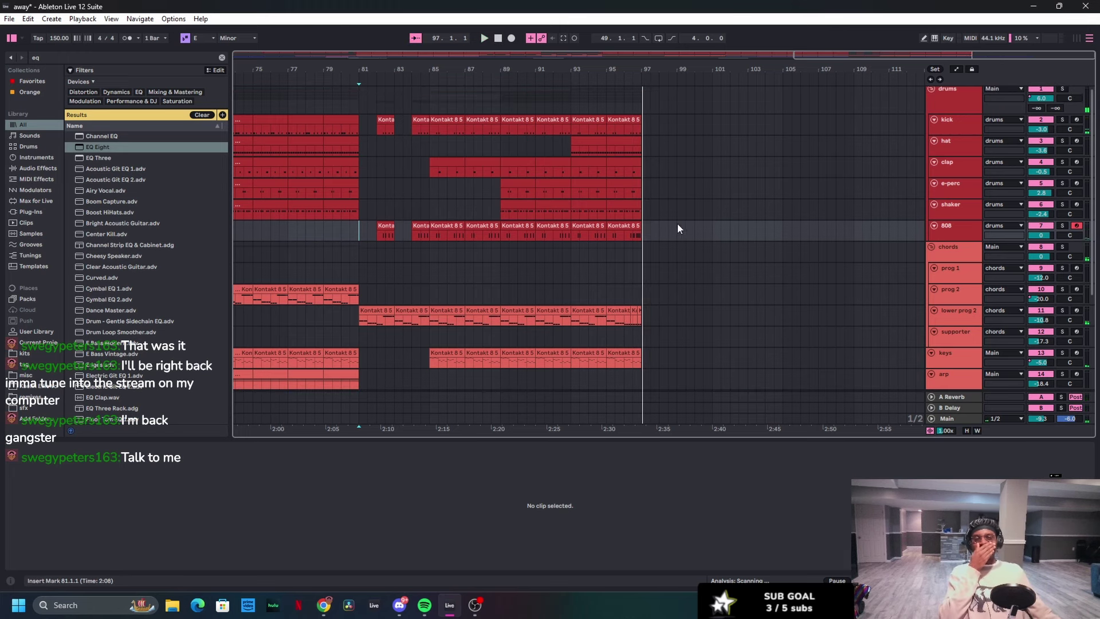
drag(614, 127, 643, 234)
key(ctrl+d)
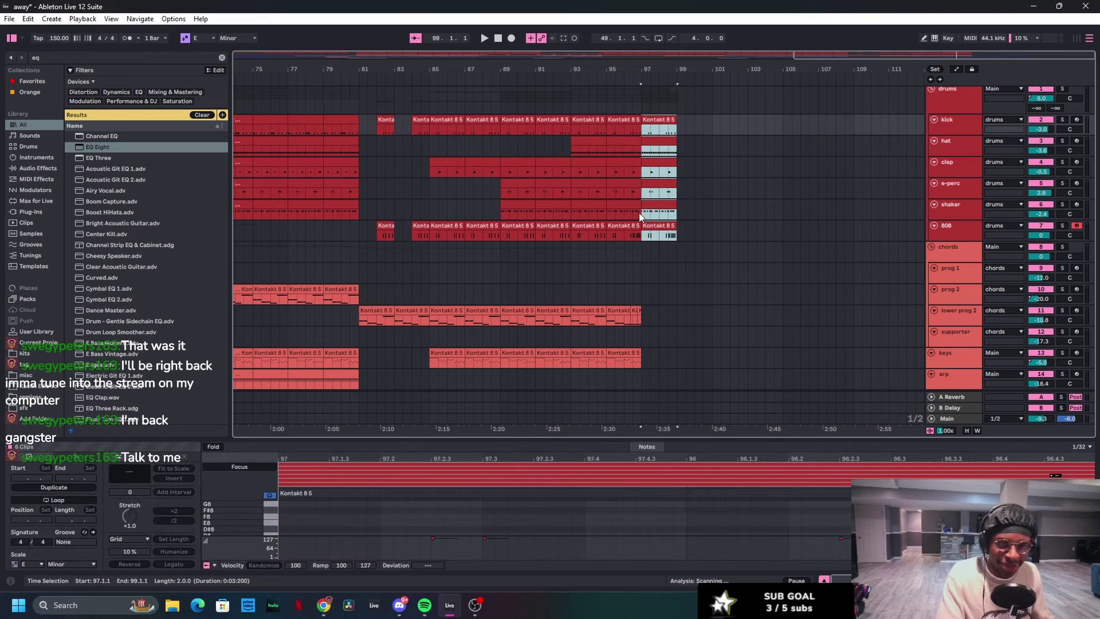
drag(643, 127, 706, 171)
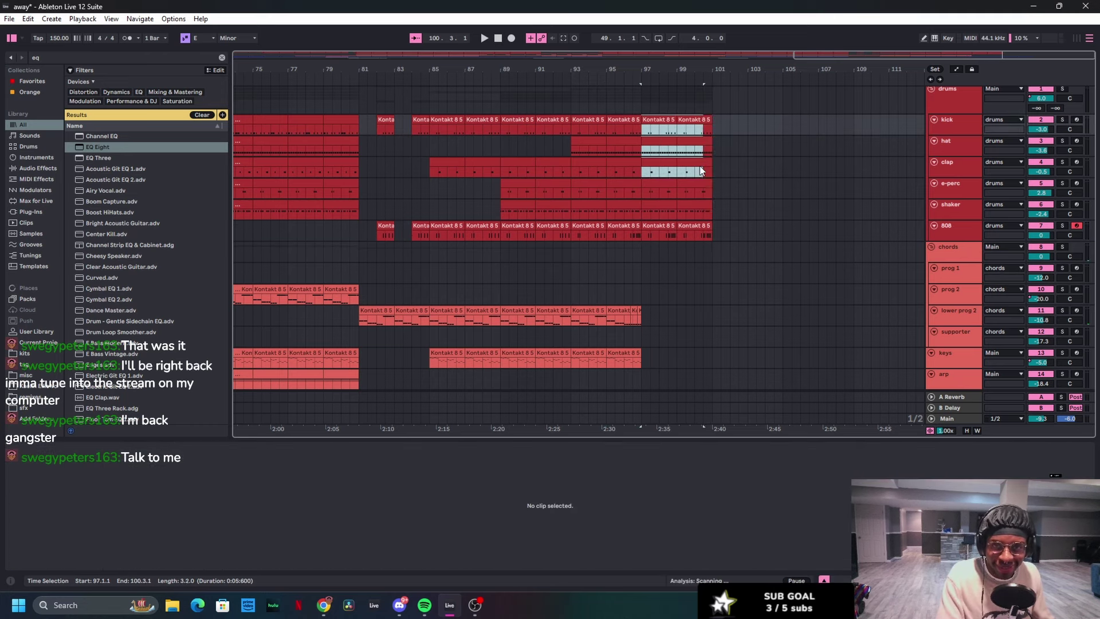
drag(705, 171, 707, 213)
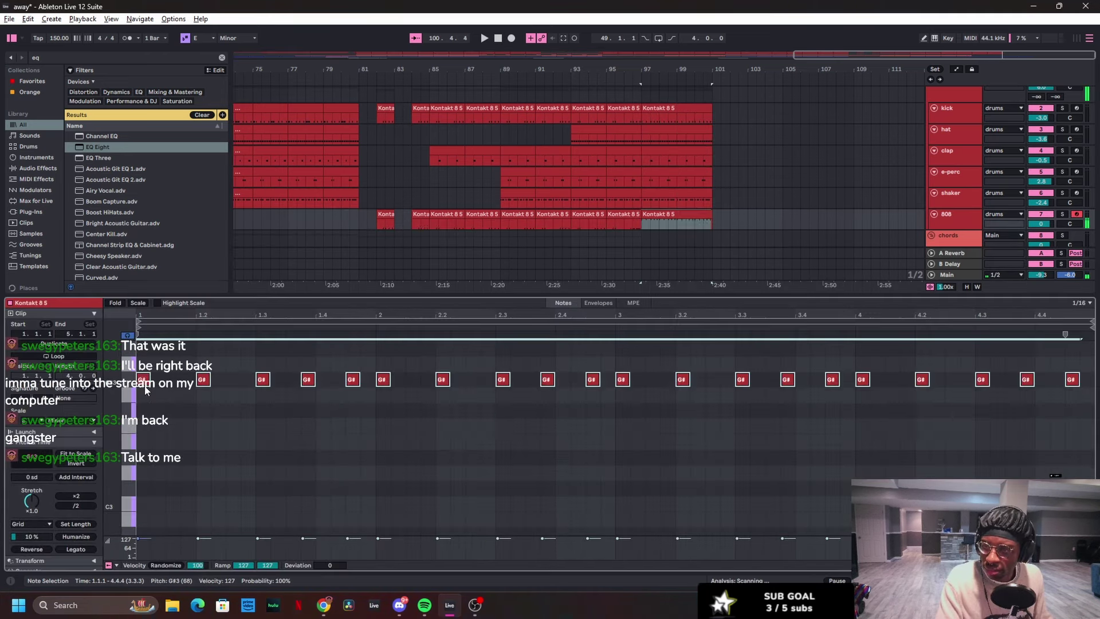
Step: Transpose all notes of the 808 clip starting at bar 97 down to C3 and return to the full arrangement view
key(Down)
key(Down)
key(Down)
key(Down)
key(Up)
key(Down)
key(Down)
key(Down)
key(Down)
key(Down)
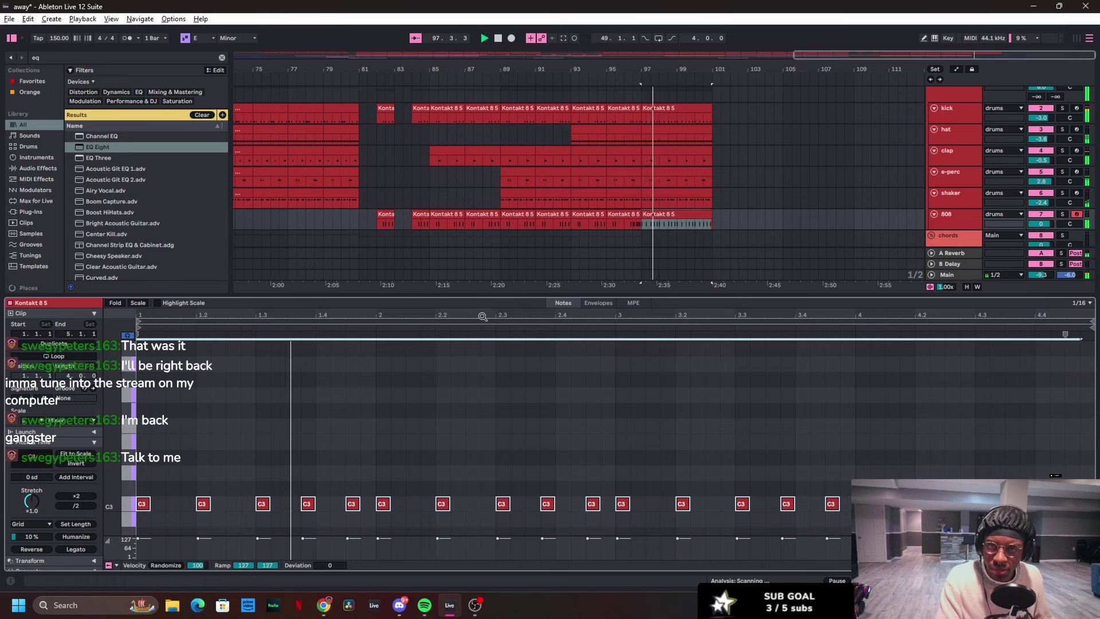
drag(748, 297, 733, 493)
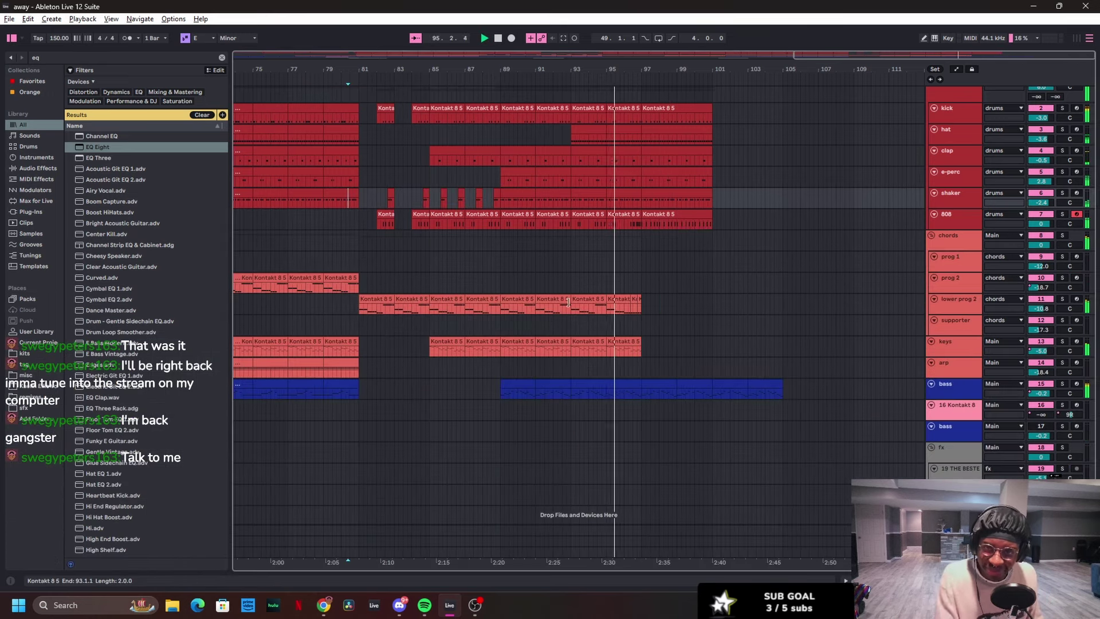
Step: Duplicate the lower prog 2 and keys parts of bars 93 to 97 over bars 97 to 101 and play from 97.1.1
drag(572, 304, 641, 344)
key(ctrl+d)
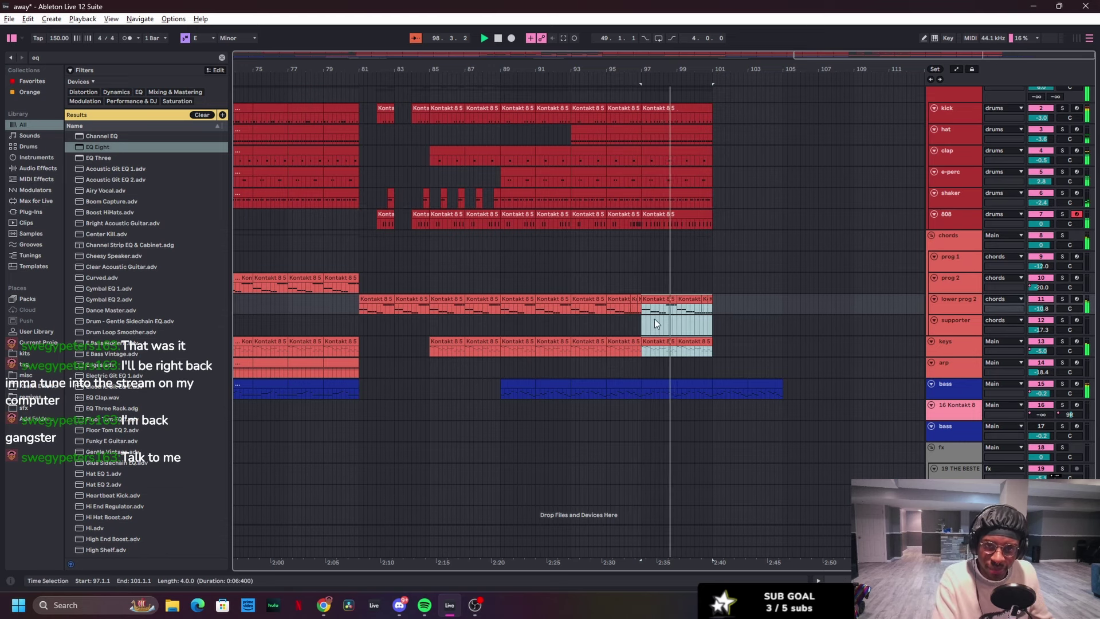
click(641, 306)
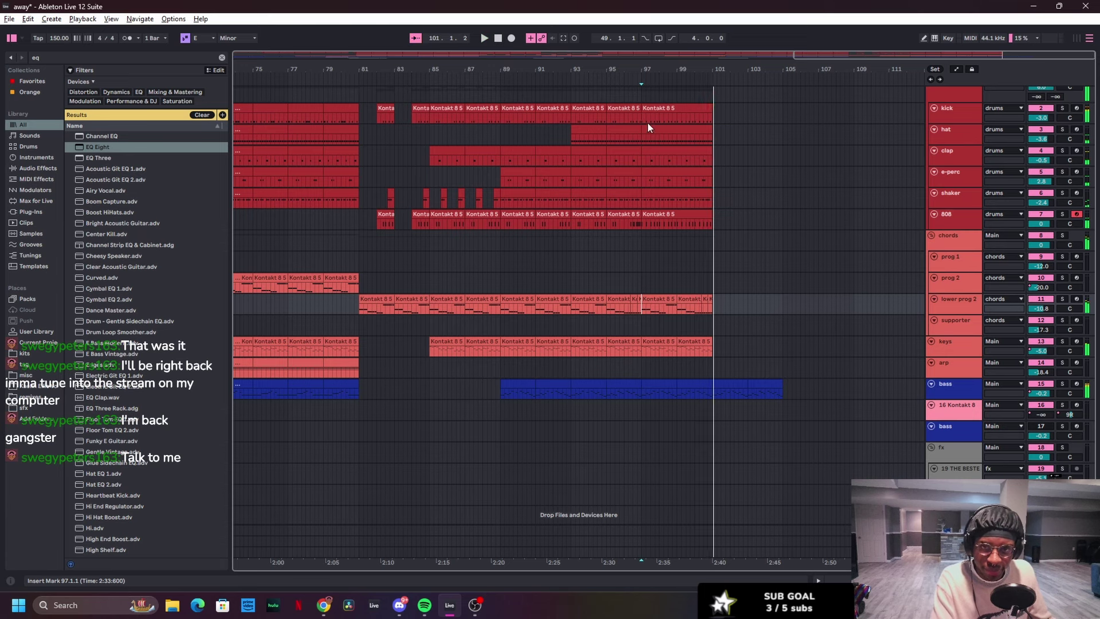
key(space)
Step: Duplicate the drum, 808, lower prog 2 and keys layers of bars 97 to 101 over bars 101 to 105
drag(647, 122, 712, 351)
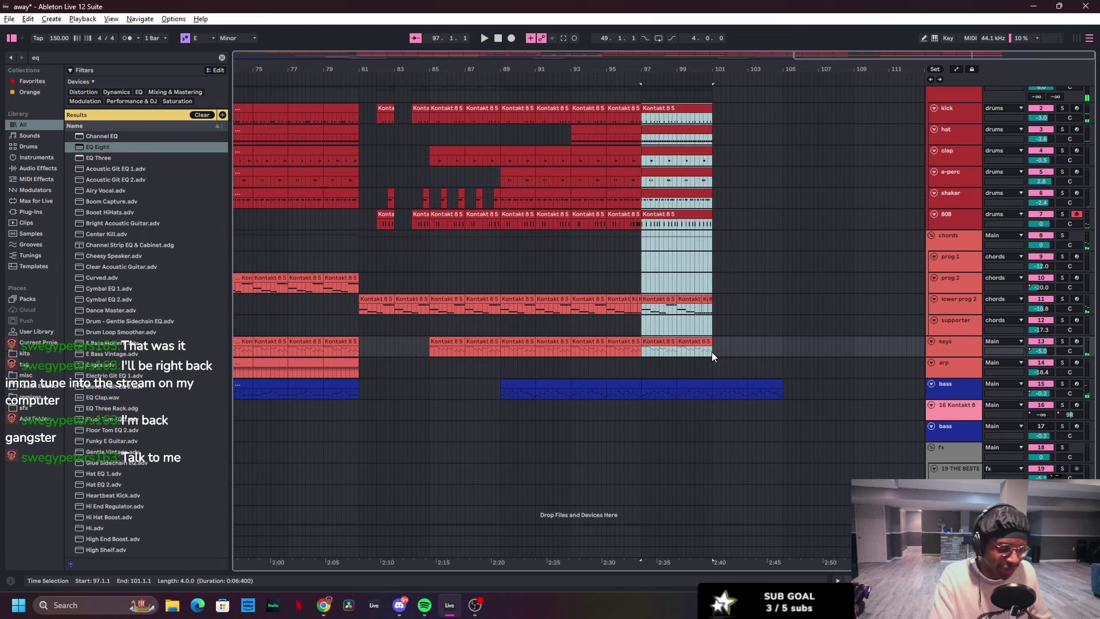
key(ctrl+d)
click(626, 306)
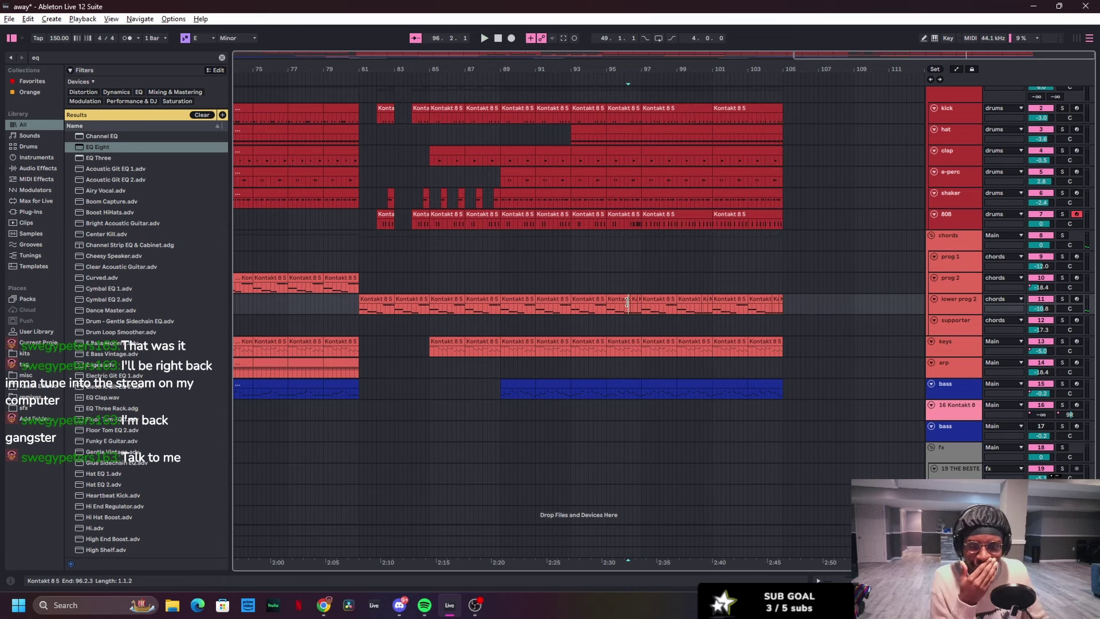
click(523, 370)
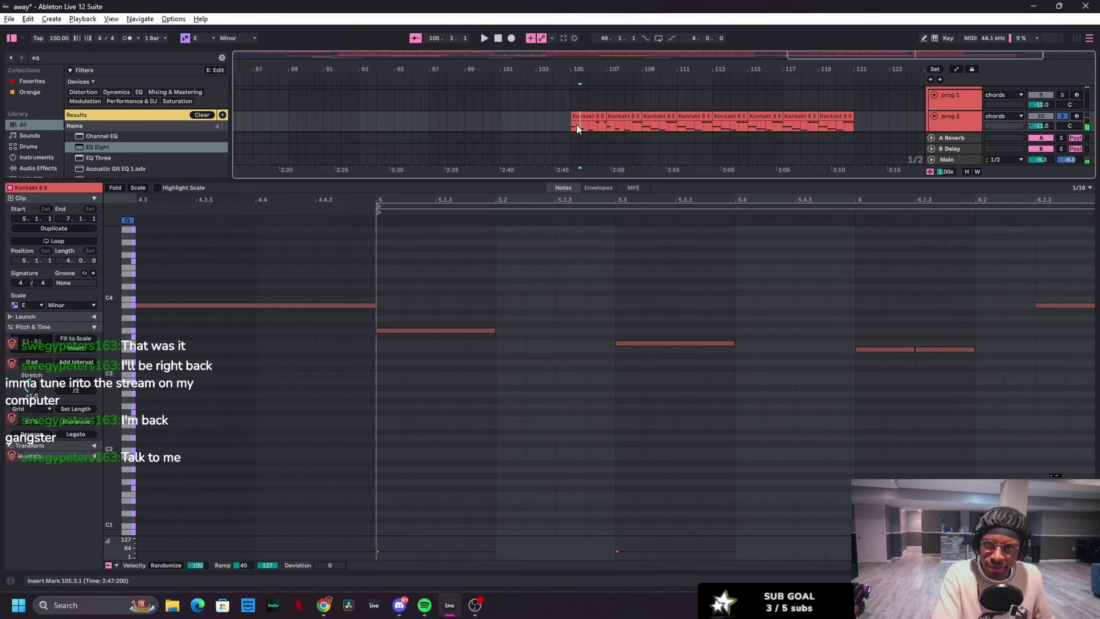
Step: Duplicate the prog 2 chords of bars 105 to 109 three times, up to bar 121
drag(572, 121, 642, 126)
key(ctrl+d)
key(ctrl+d)
key(ctrl+d)
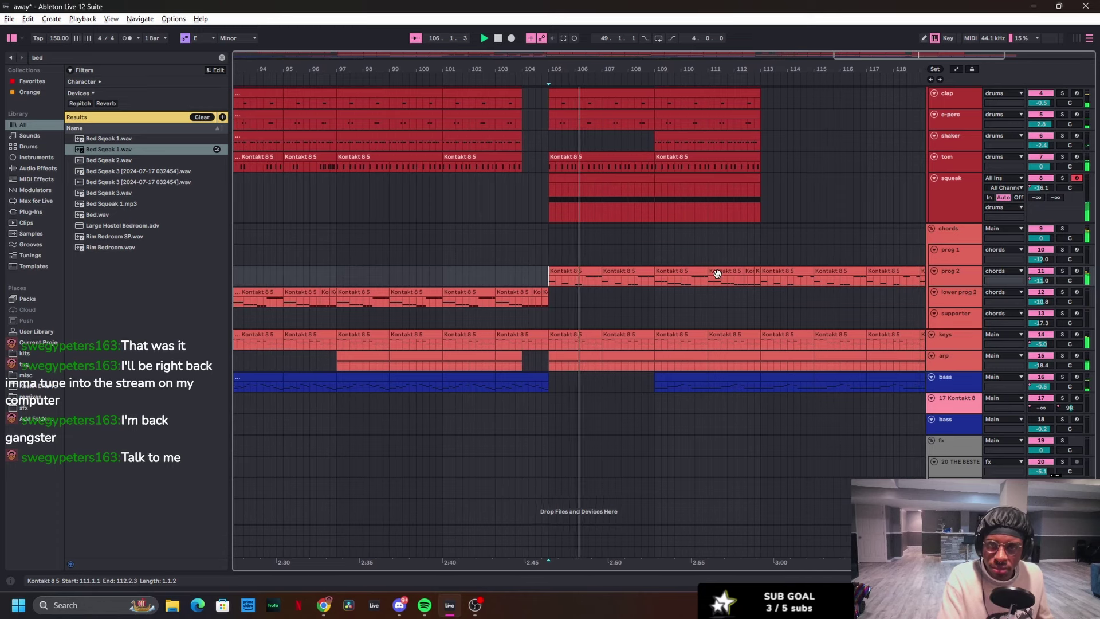
Step: In the prog 2 clip at bar 111, shorten the second G3 note to end at 5.2.3 and duplicate it into the gap
double_click(717, 273)
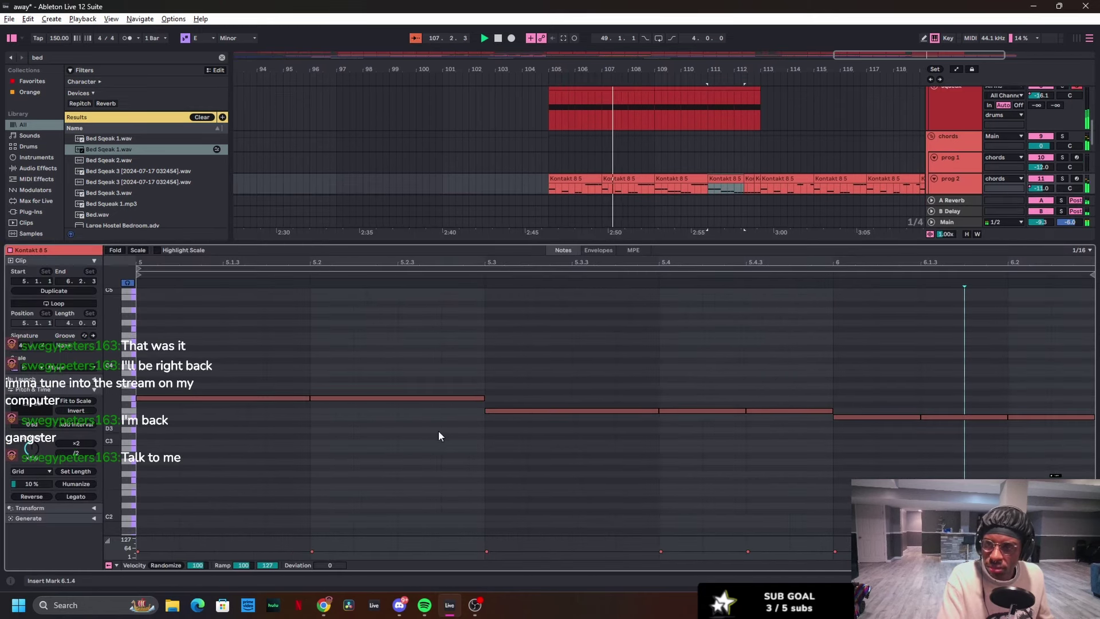
drag(484, 399, 392, 398)
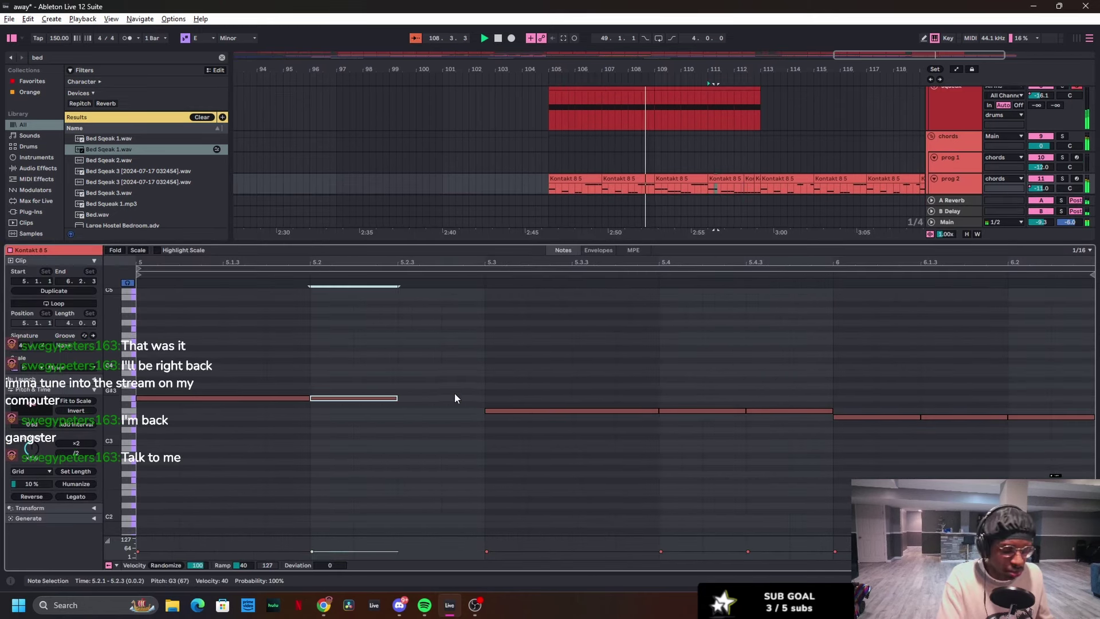
key(ctrl+d)
drag(644, 243, 682, 555)
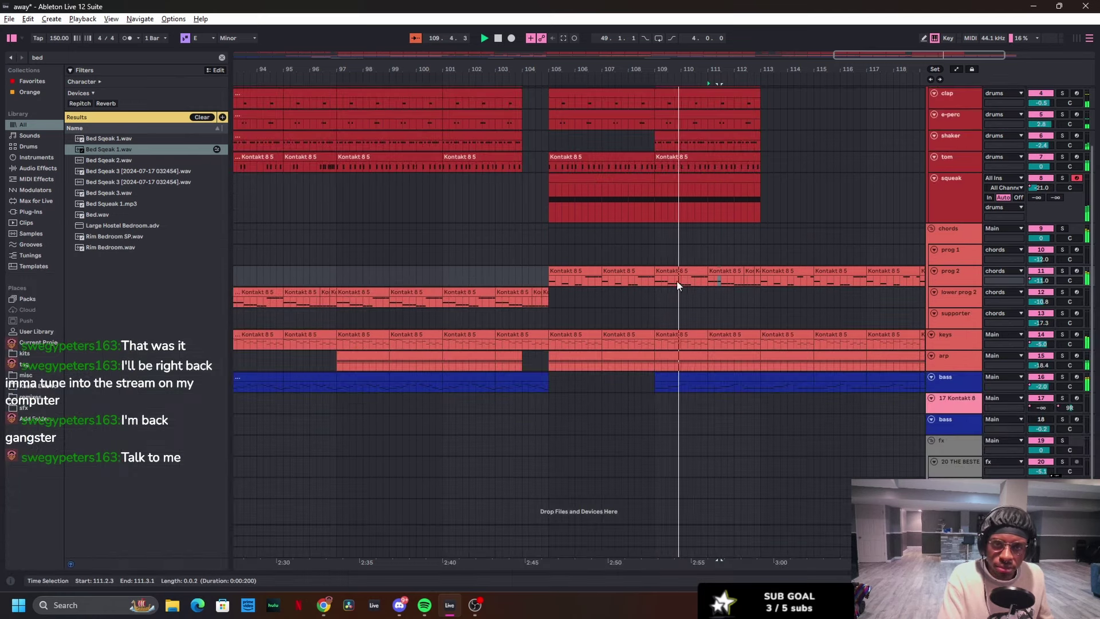
Step: Duplicate the edited prog 2 chords of bars 109 to 113 twice, up to bar 121
drag(662, 280, 759, 289)
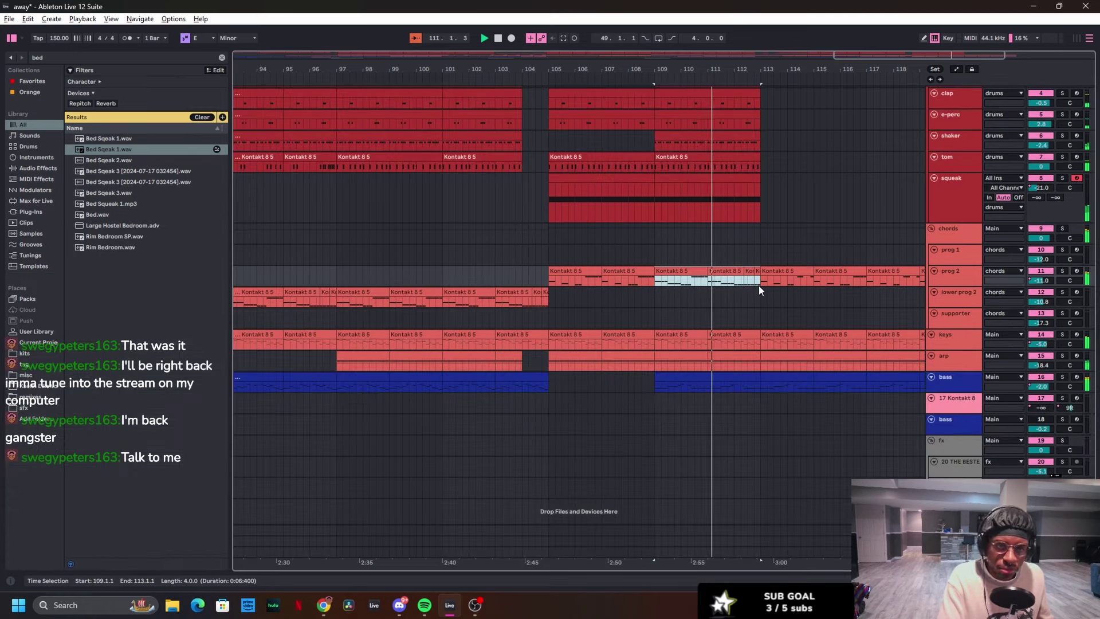
key(ctrl+d)
key(ctrl+d)
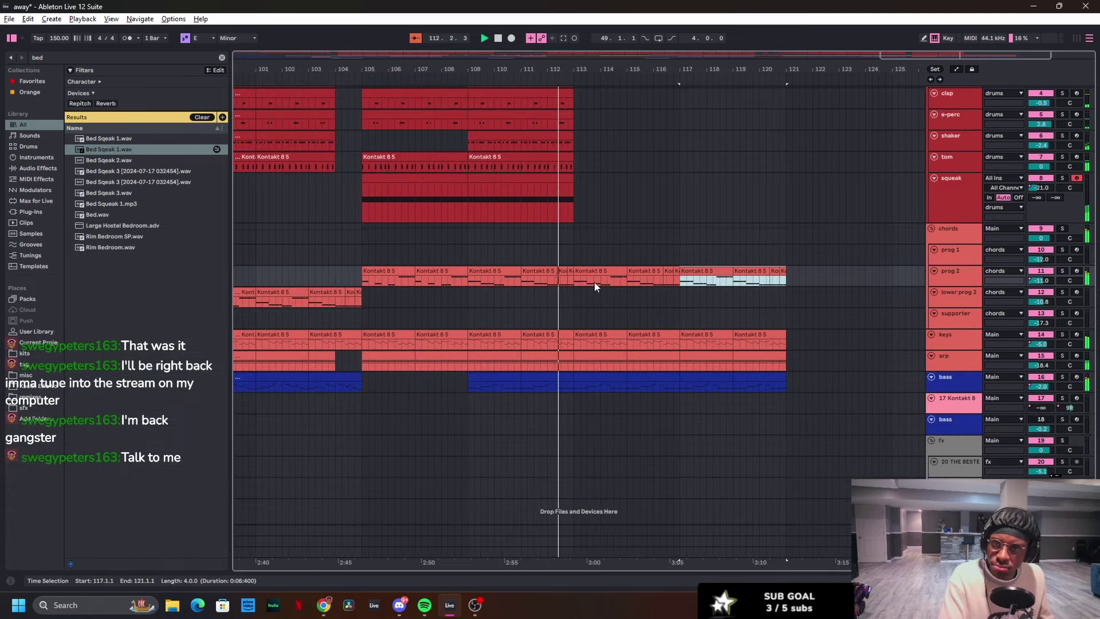
Step: Review the arrangement around bars 105 to 121 during playback and save the set
key(w)
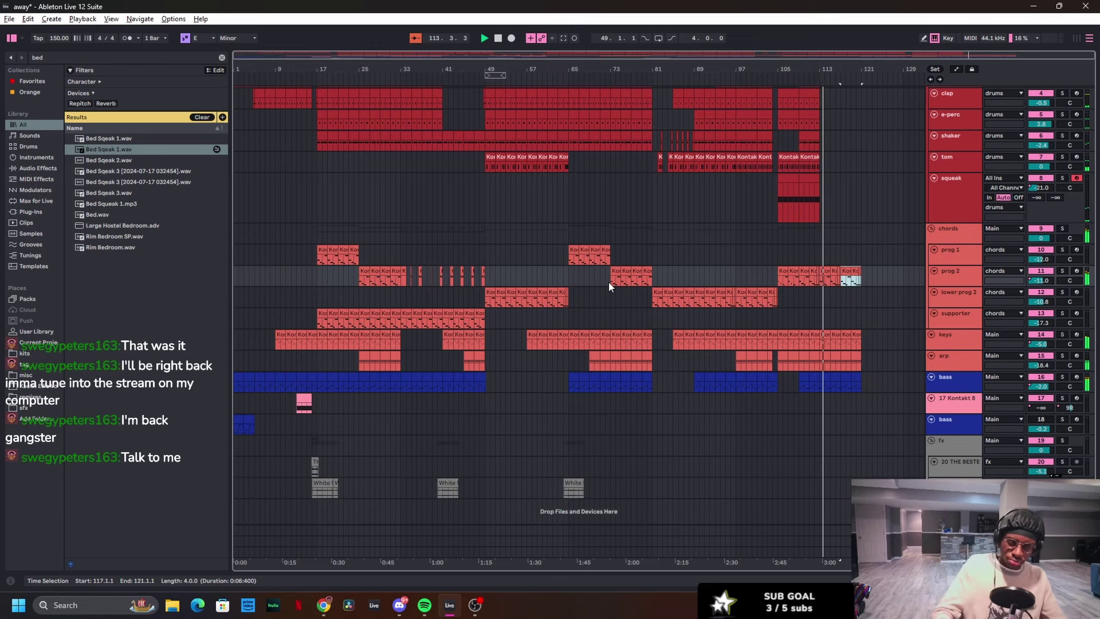
scroll(823, 322, up, 3)
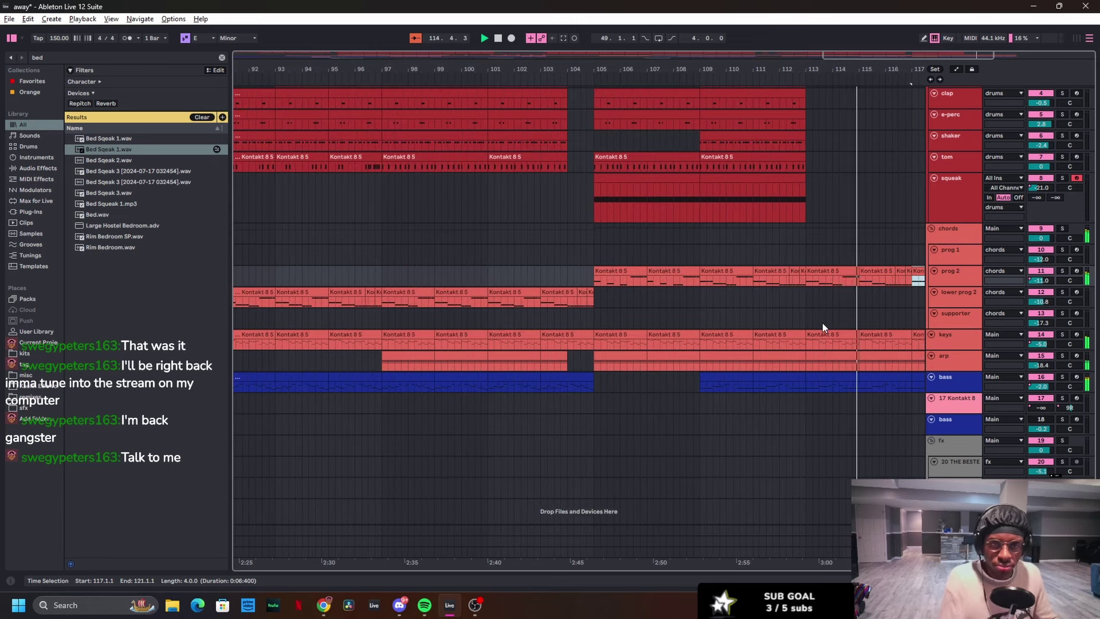
scroll(762, 317, up, 2)
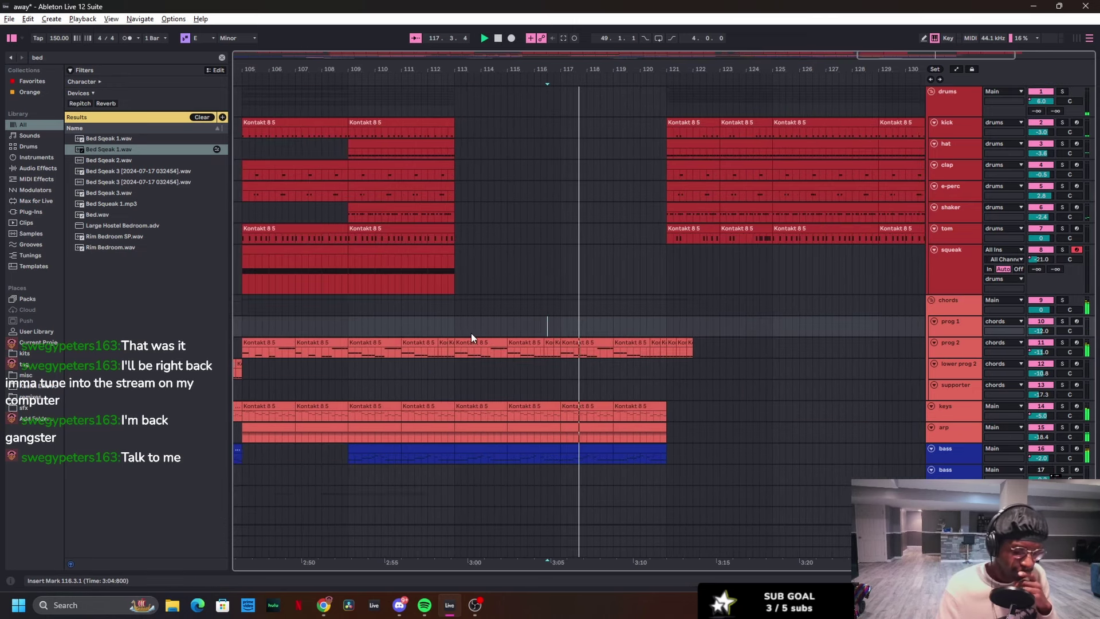
key(ctrl+s)
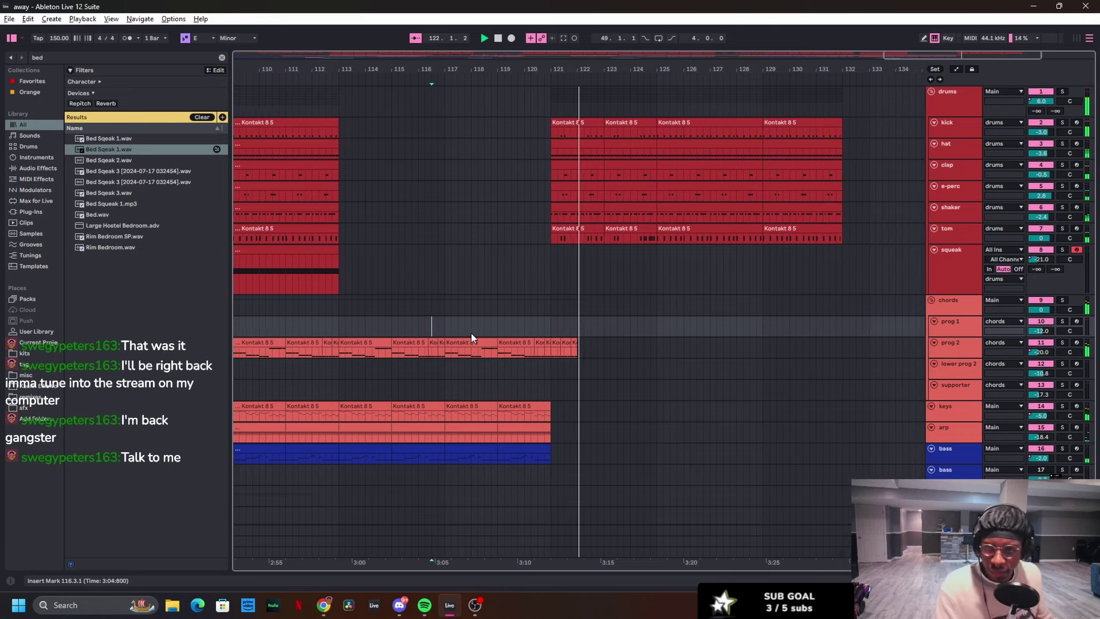
Step: Duplicate the half-bar prog 2 segment from 121.2.1 to 121.4.1 three times to continue the stutter after bar 121
drag(546, 351, 561, 350)
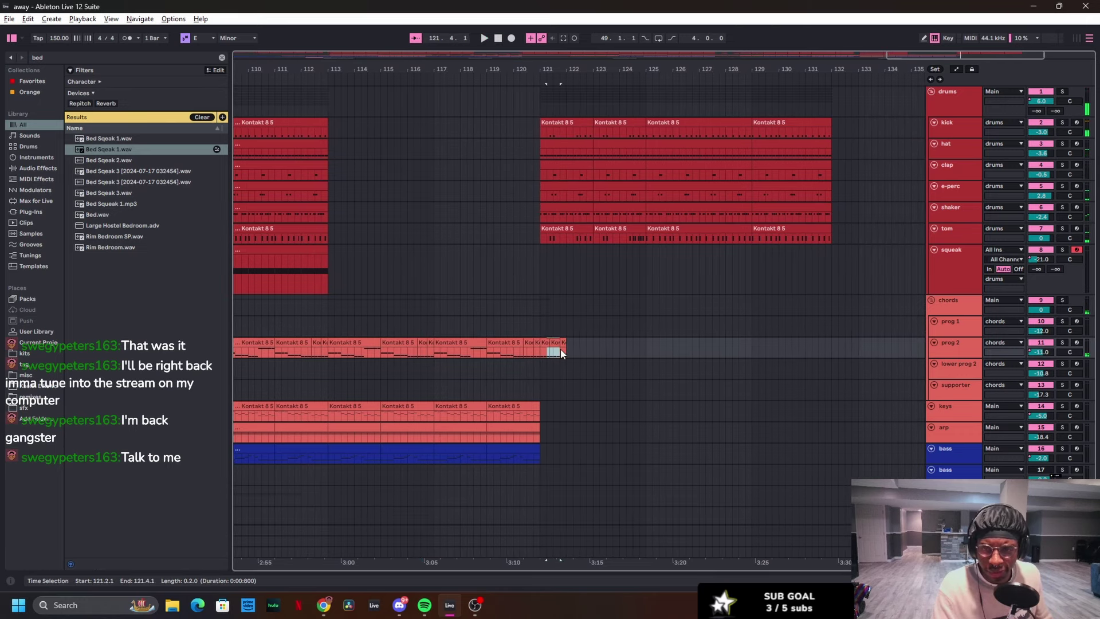
key(ctrl+d)
key(ctrl+d)
key(ctrl+d)
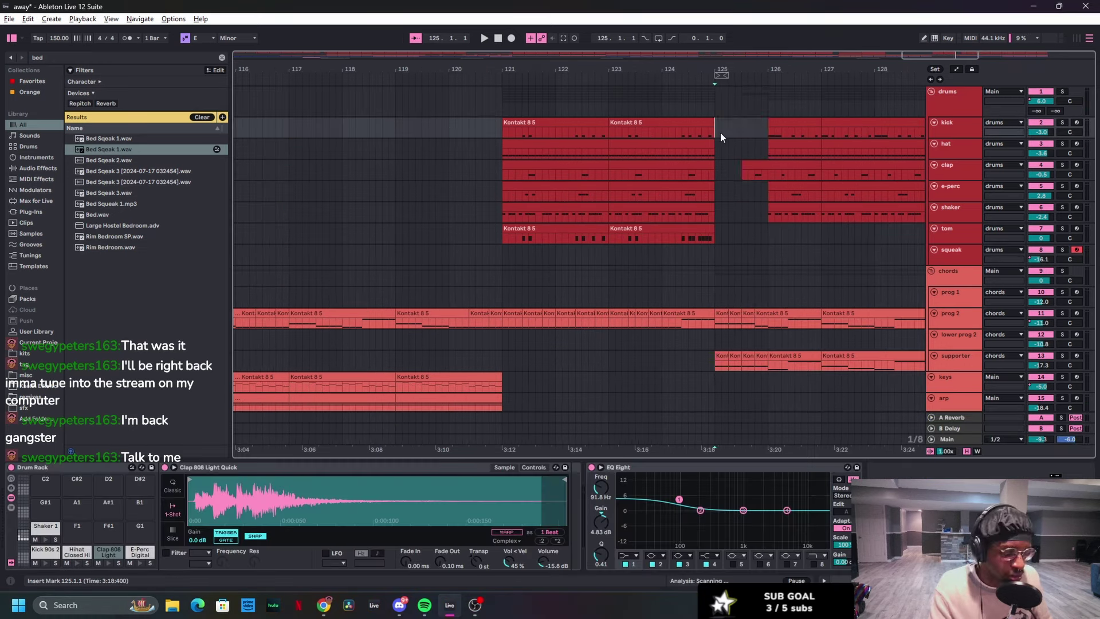
Step: Fill in the kick for the second half of bar 125 and play the section from bar 121
drag(720, 132, 733, 130)
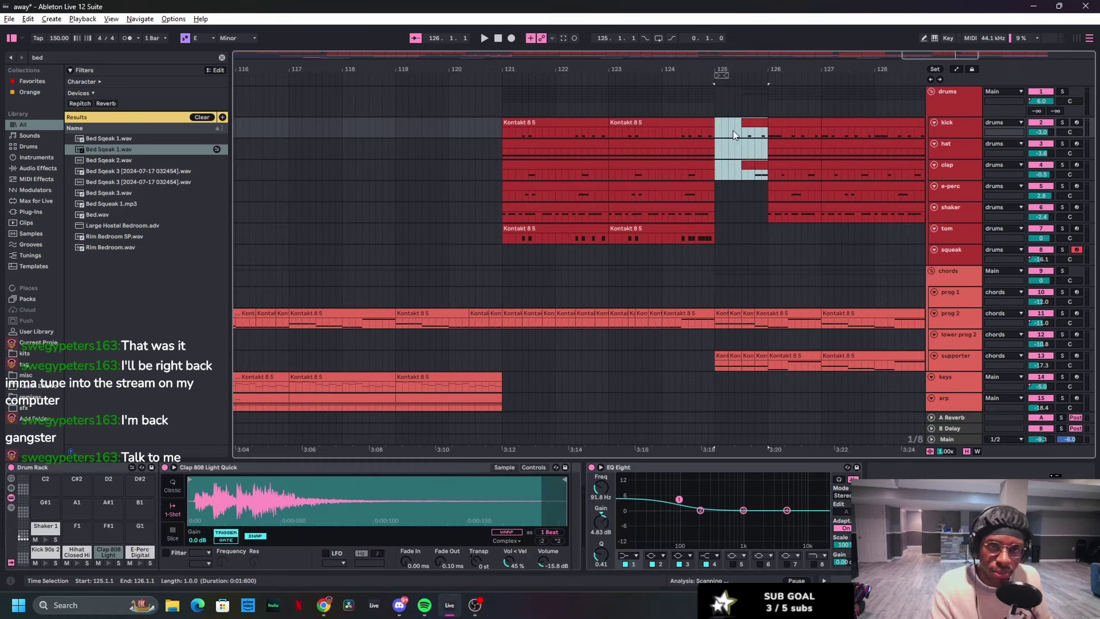
click(506, 166)
key(space)
scroll(779, 281, down, 5)
drag(779, 281, 756, 238)
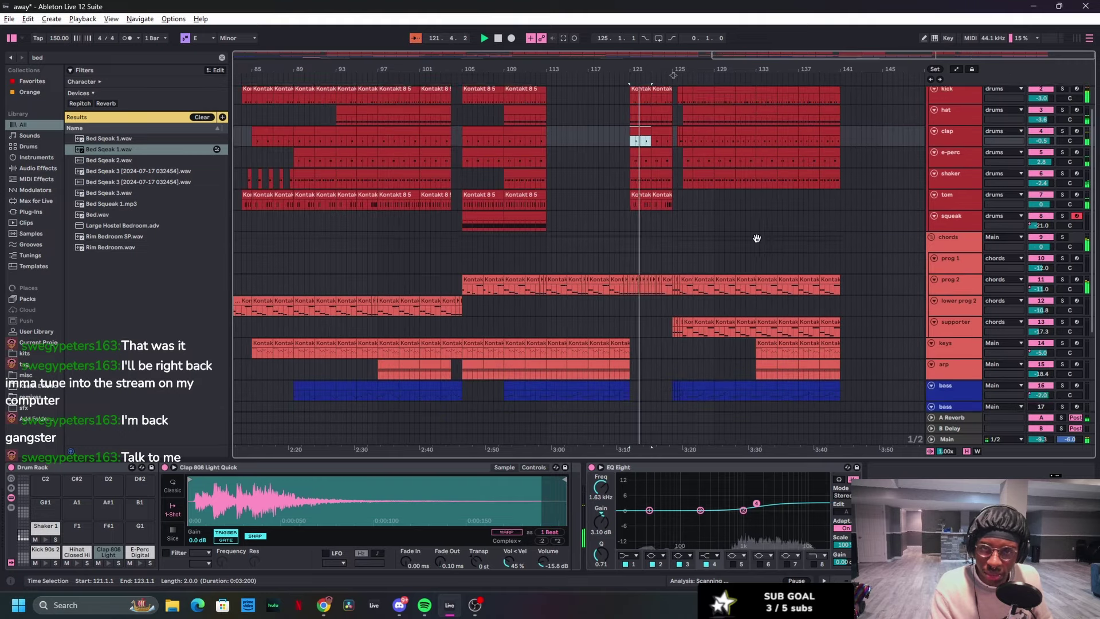
Step: Save the set and listen to the drums and chords re-entering around bar 125
scroll(756, 238, down, 3)
key(ctrl+s)
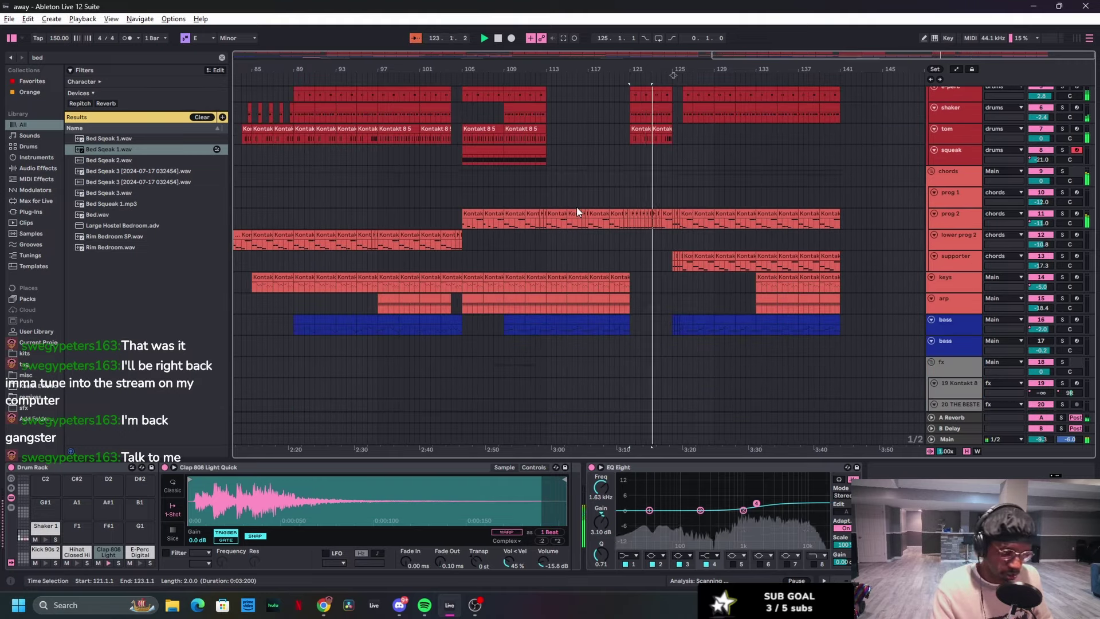
scroll(734, 214, up, 3)
scroll(693, 207, up, 3)
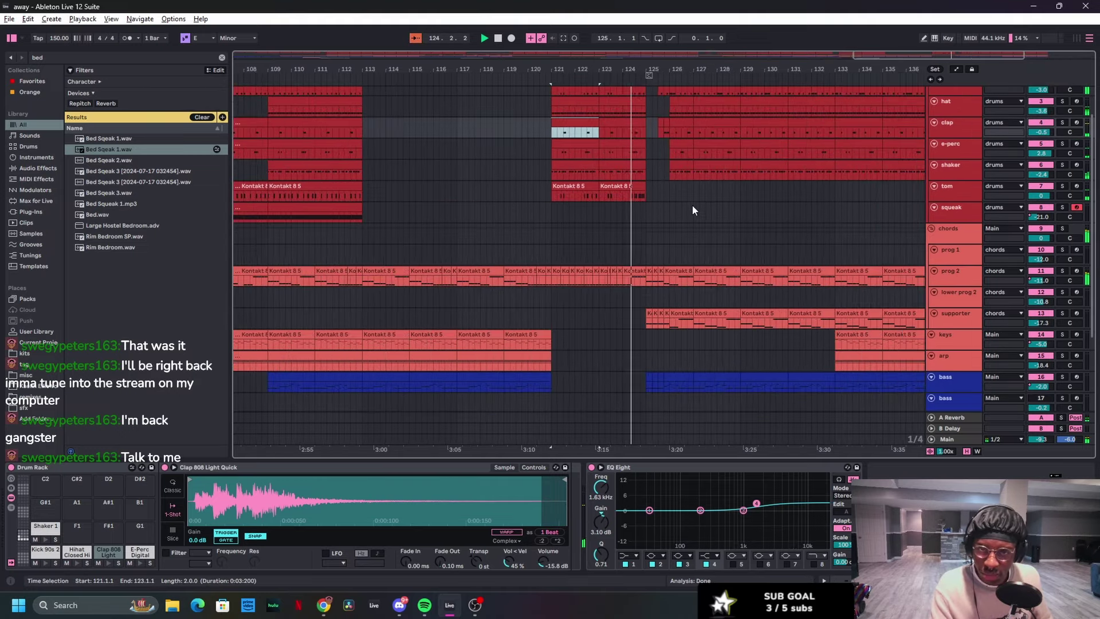
drag(681, 229, 646, 291)
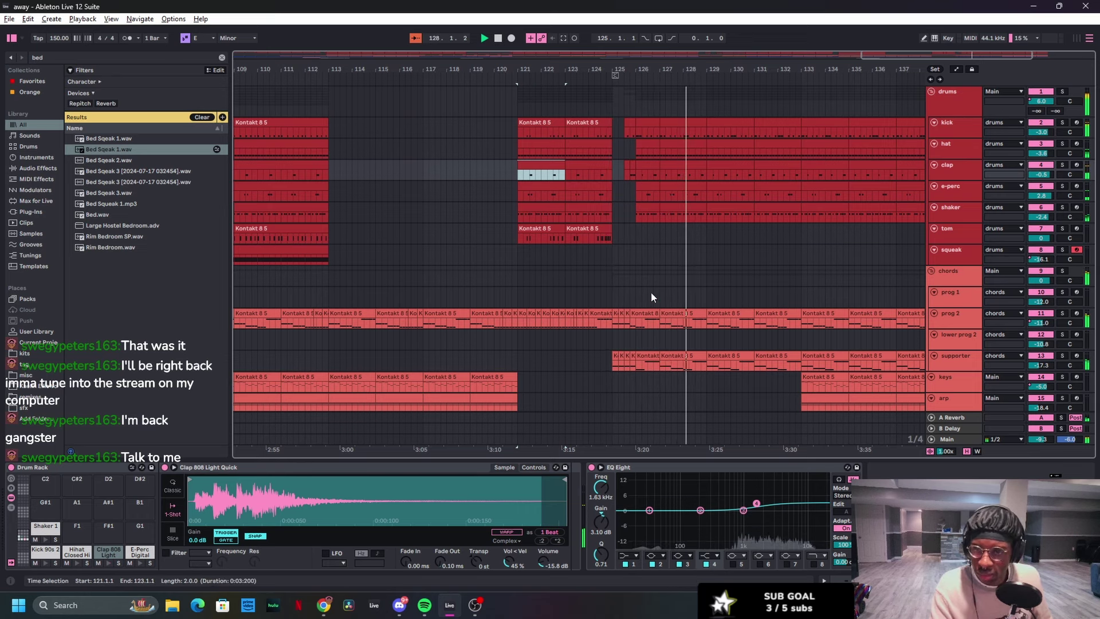
Step: Replay from bar 121.1.1 and examine the layers of the whole arrangement from bar 1 to the end during playback
ctrl+scroll(651, 290, down, 3)
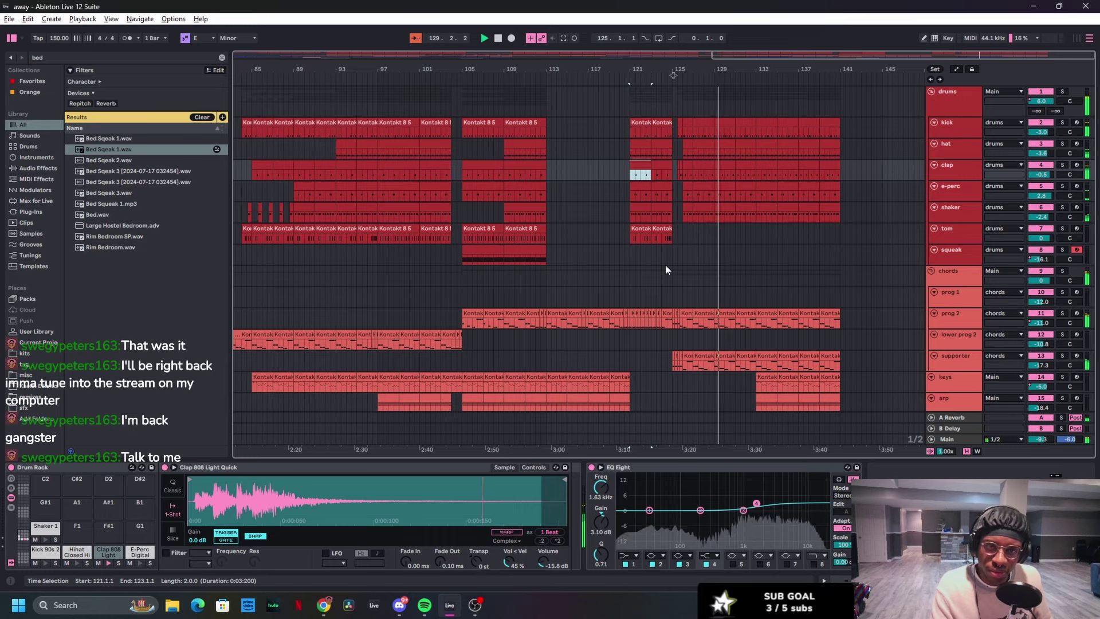
click(668, 274)
ctrl+scroll(704, 286, down, 4)
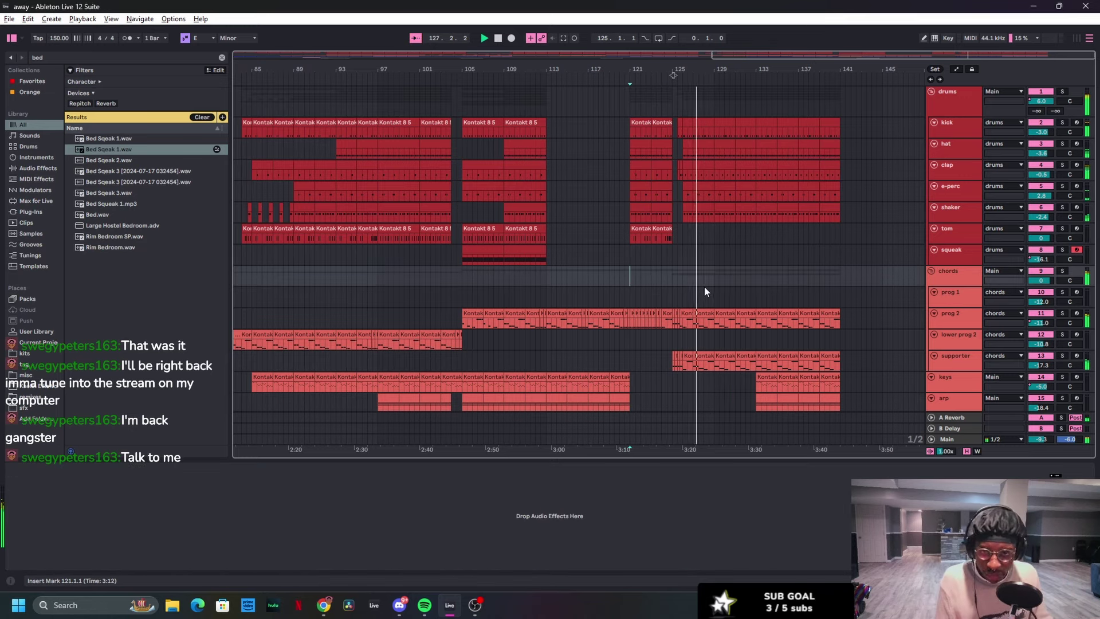
scroll(704, 287, down, 3)
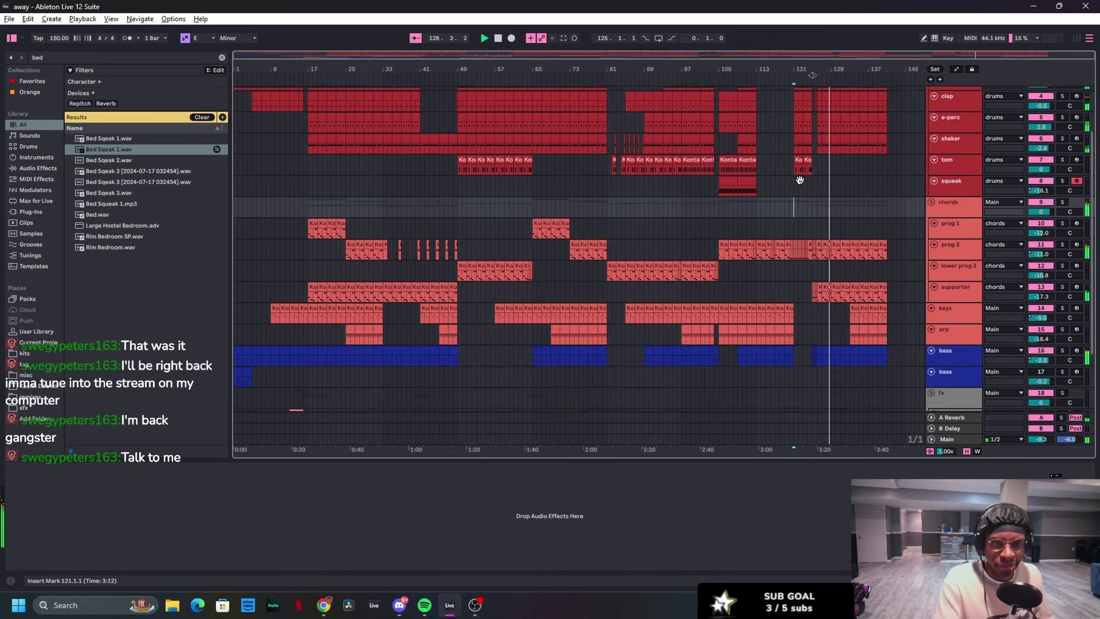
ctrl+scroll(854, 284, up, 4)
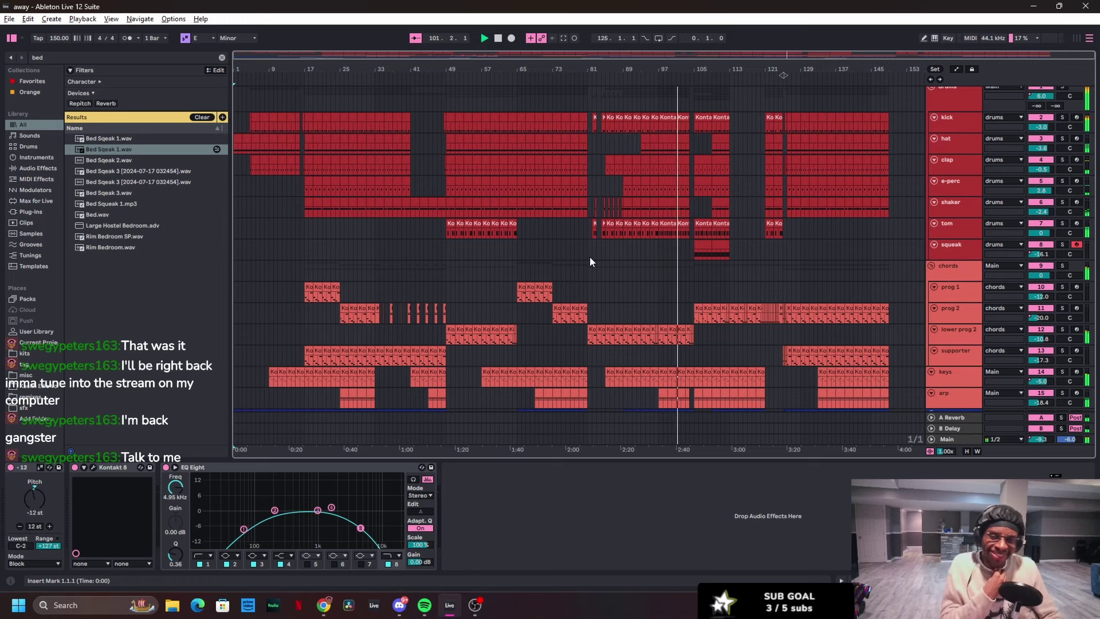
scroll(589, 256, down, 5)
scroll(590, 257, up, 3)
scroll(698, 289, up, 1)
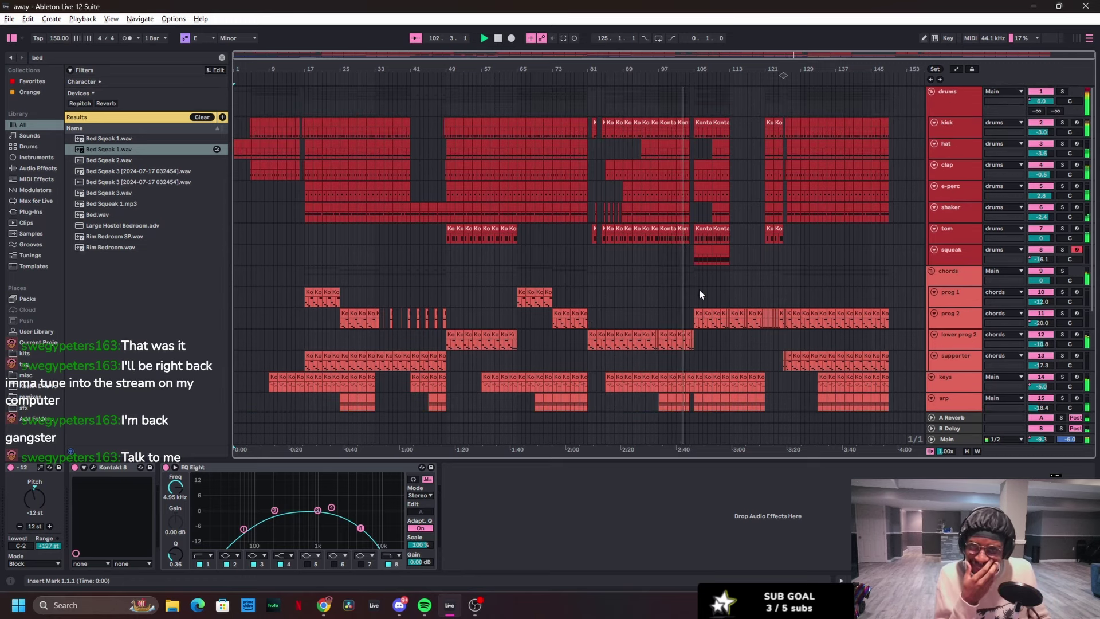
scroll(699, 290, down, 1)
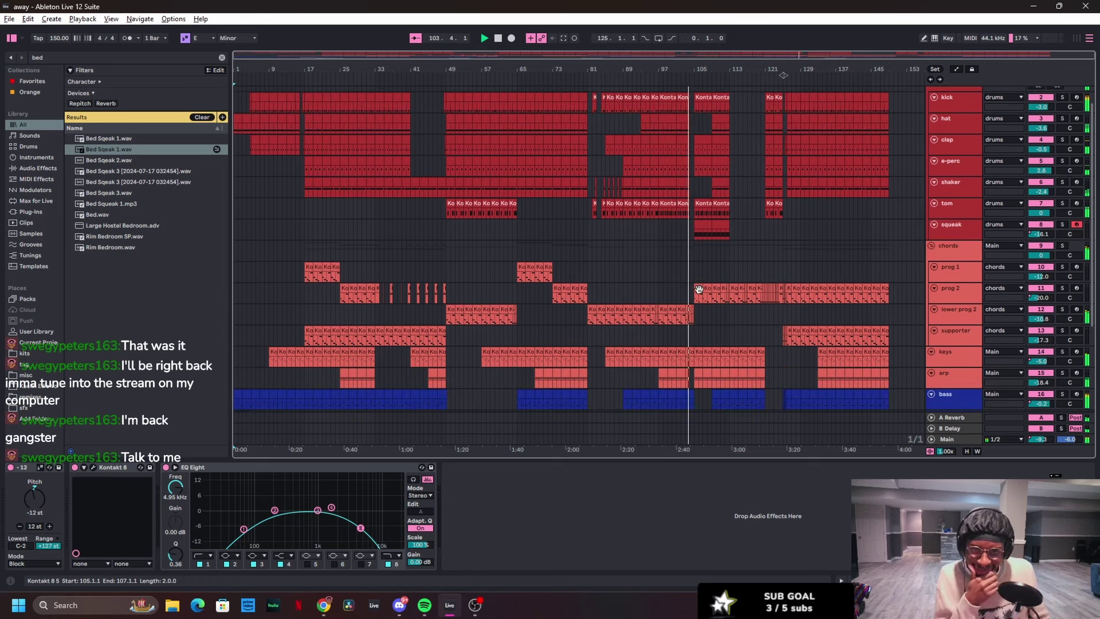